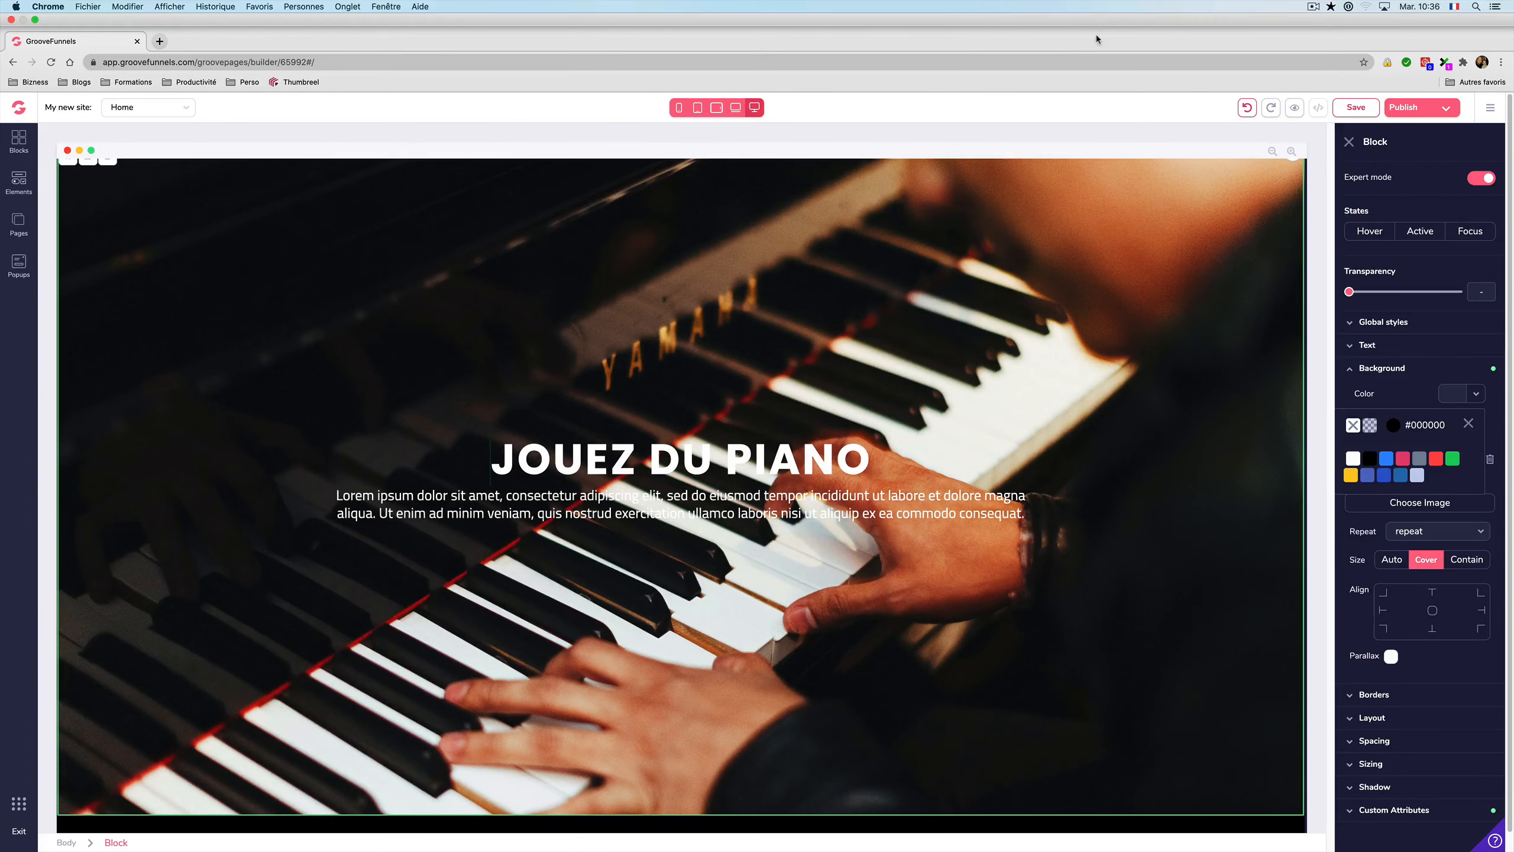
- Look over the piano page and preview the JOUEZ DU PIANO title in laptop, landscape tablet and desktop sizes
scroll(838, 324, "down", 3)
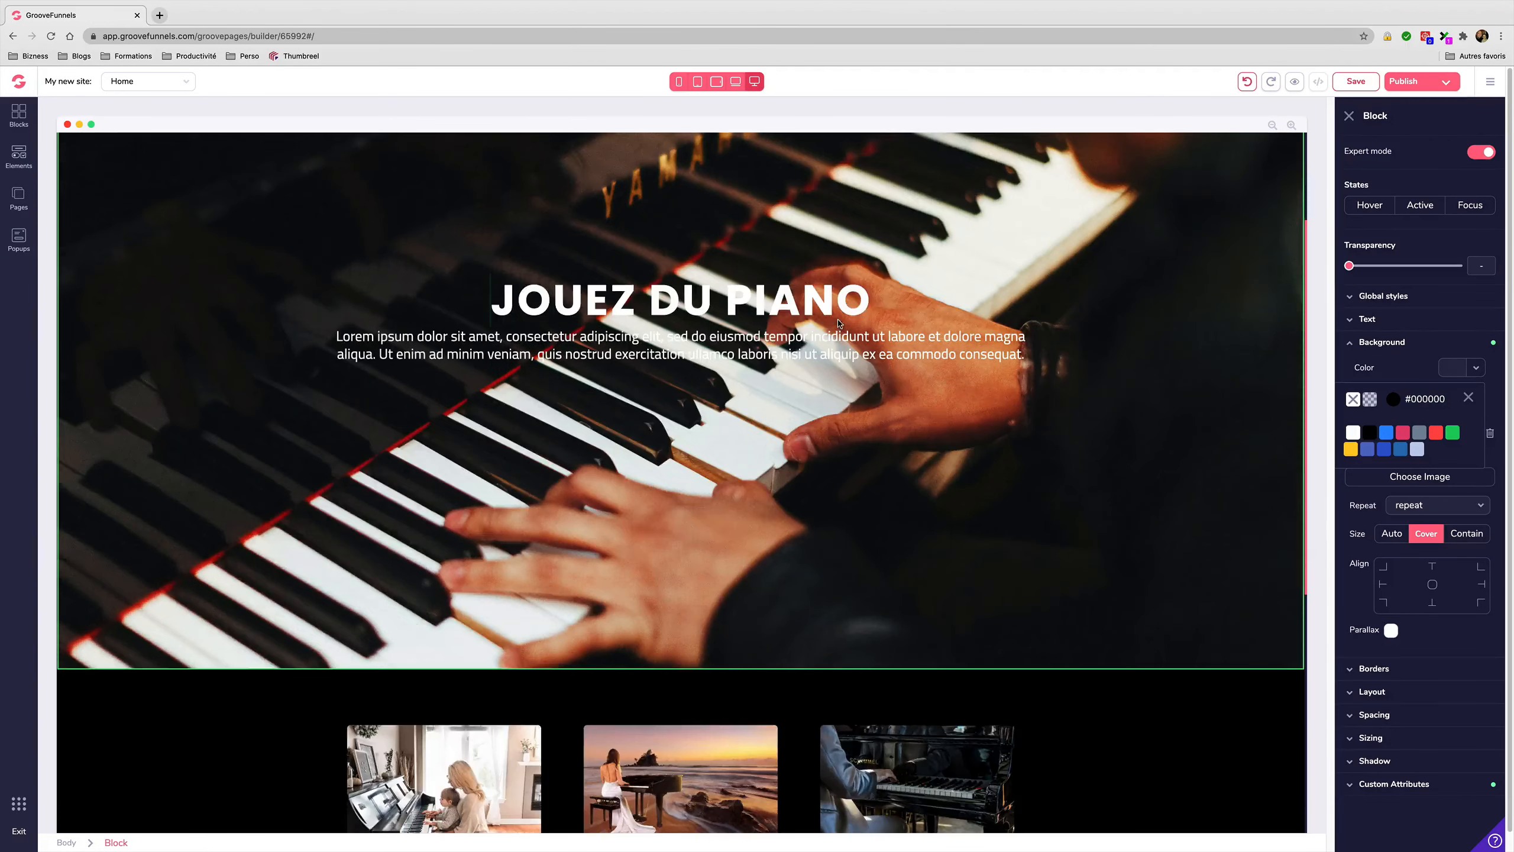
scroll(838, 324, "up", 4)
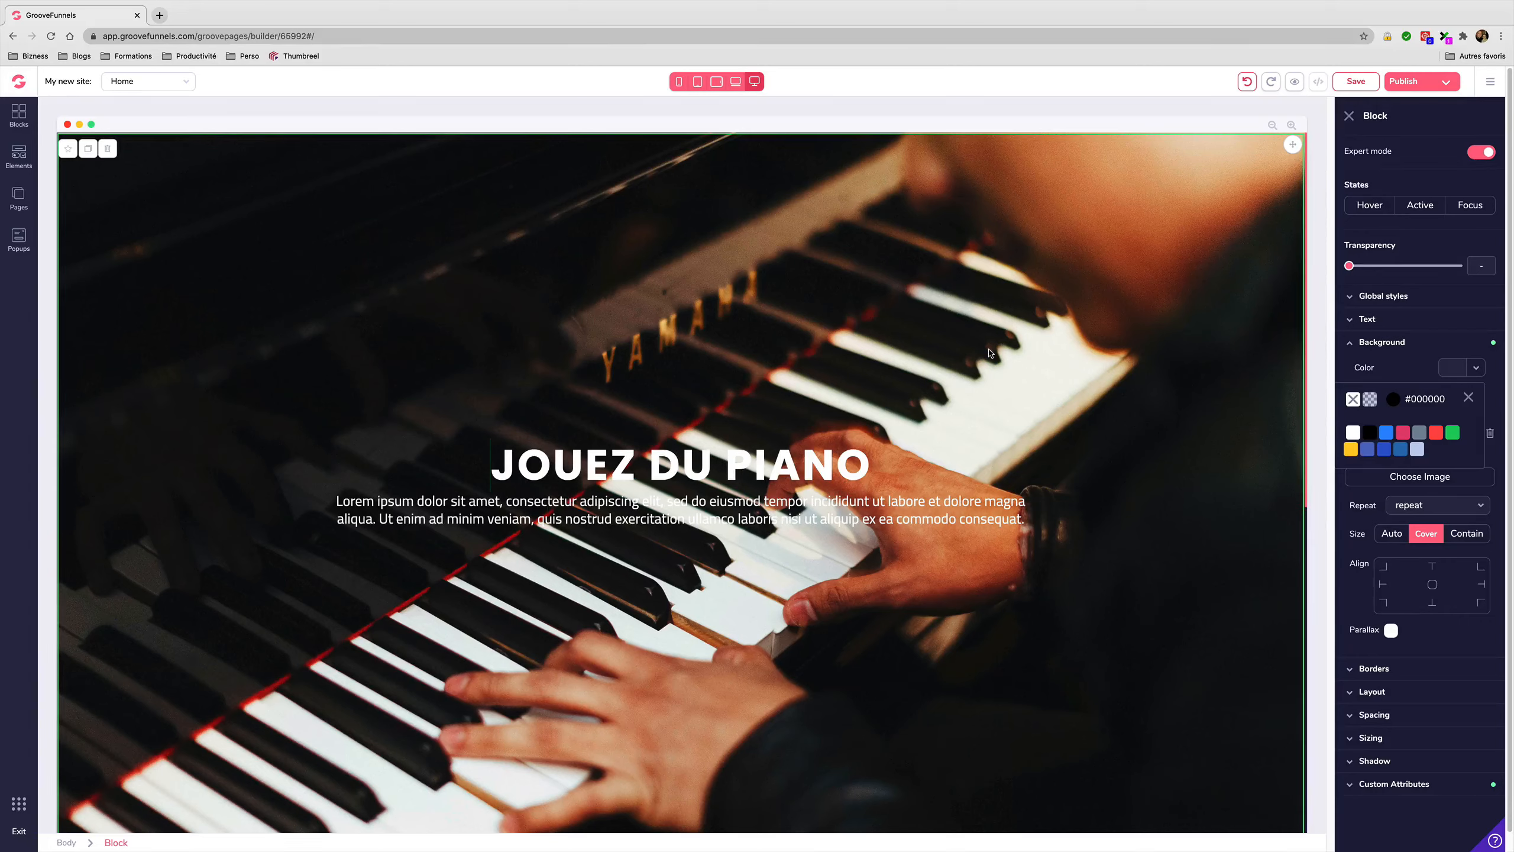
left_click(662, 454)
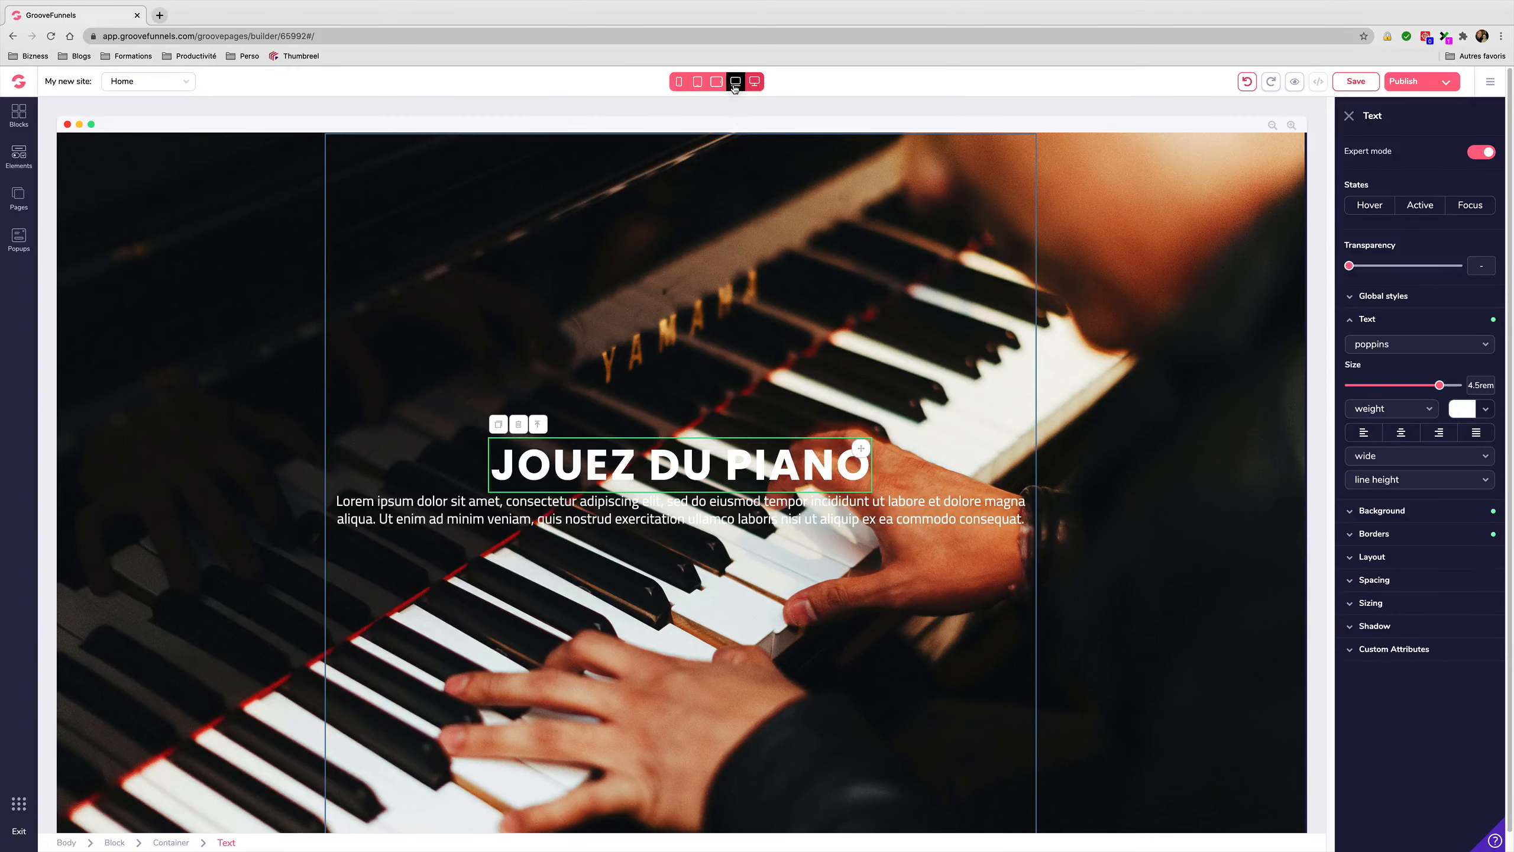
left_click(735, 83)
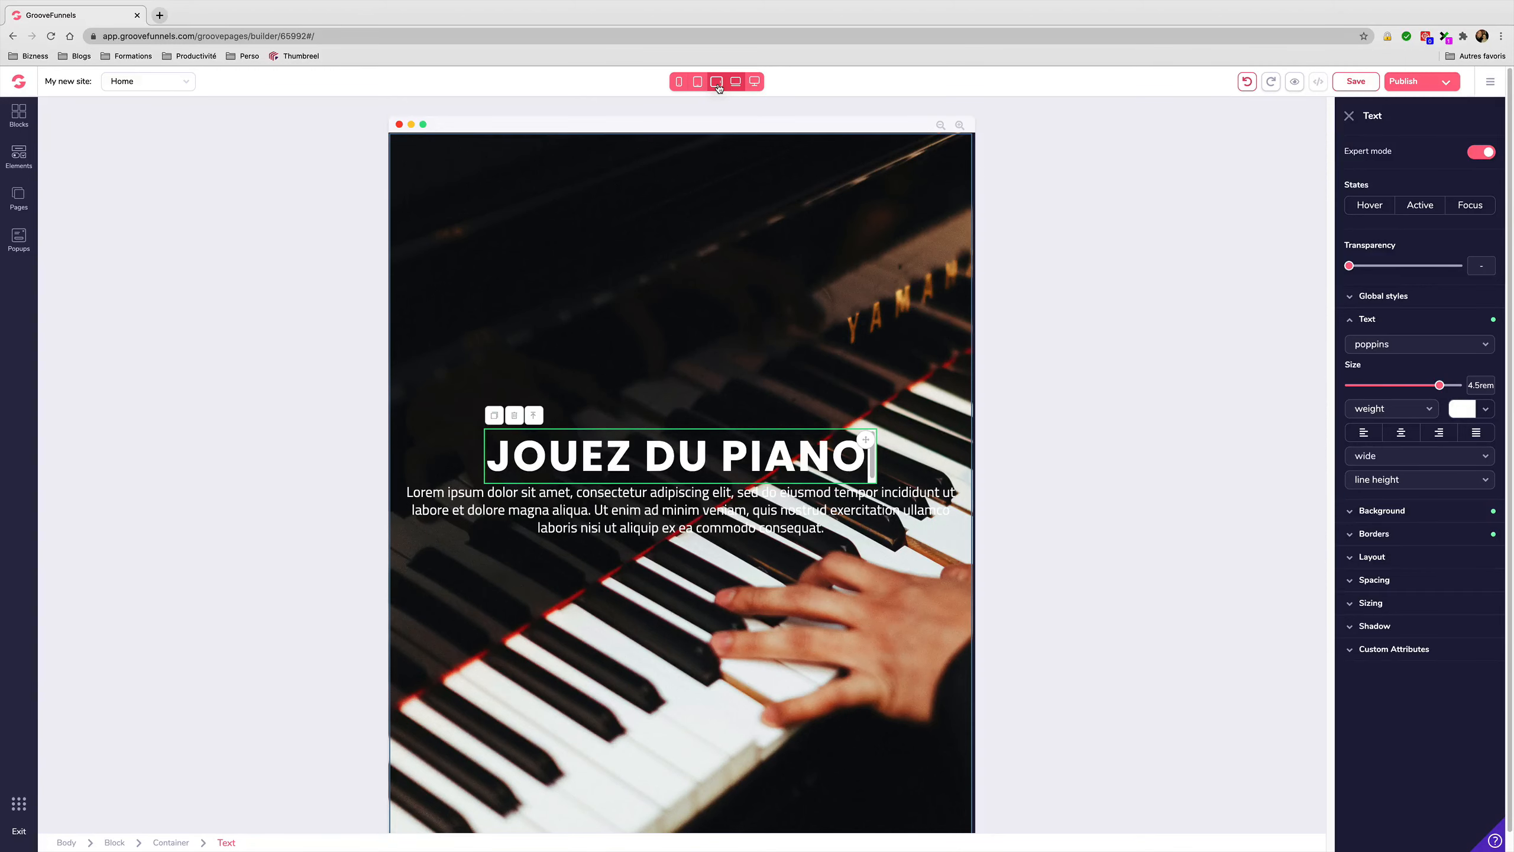
left_click(717, 84)
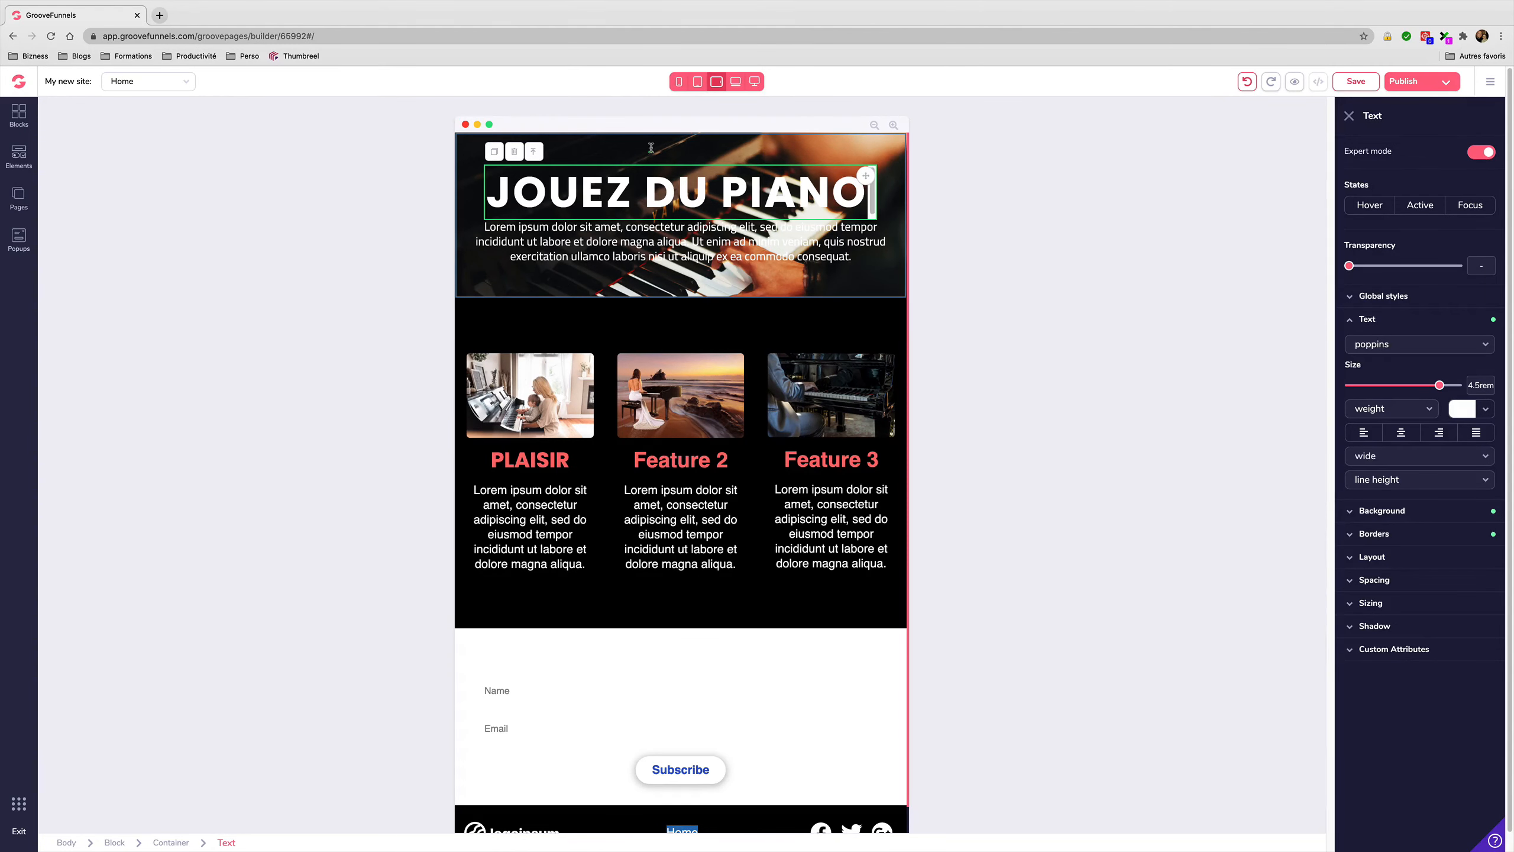
left_click(755, 82)
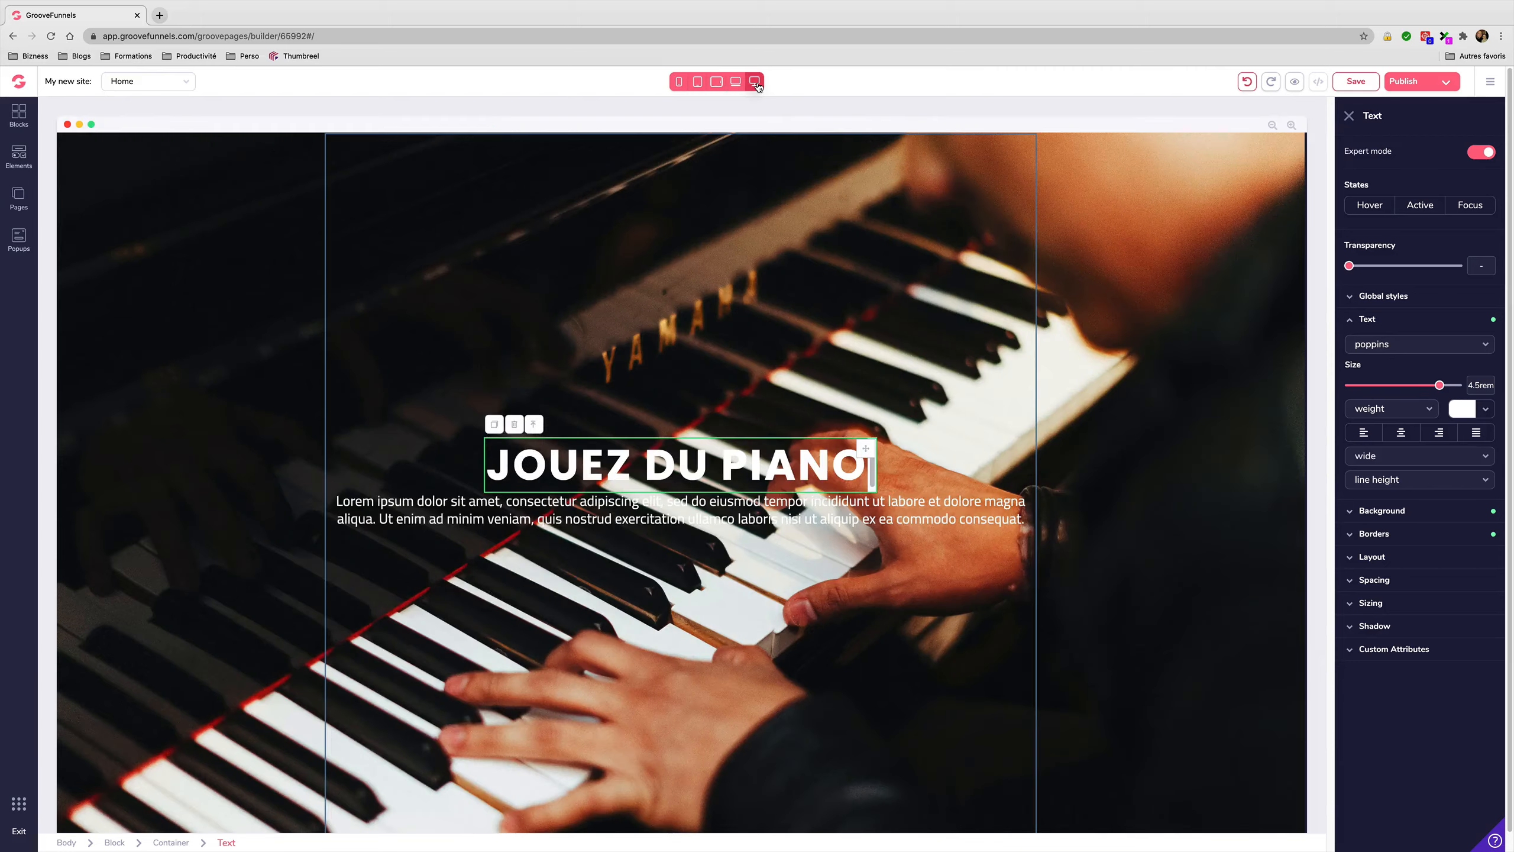
left_click(1161, 257)
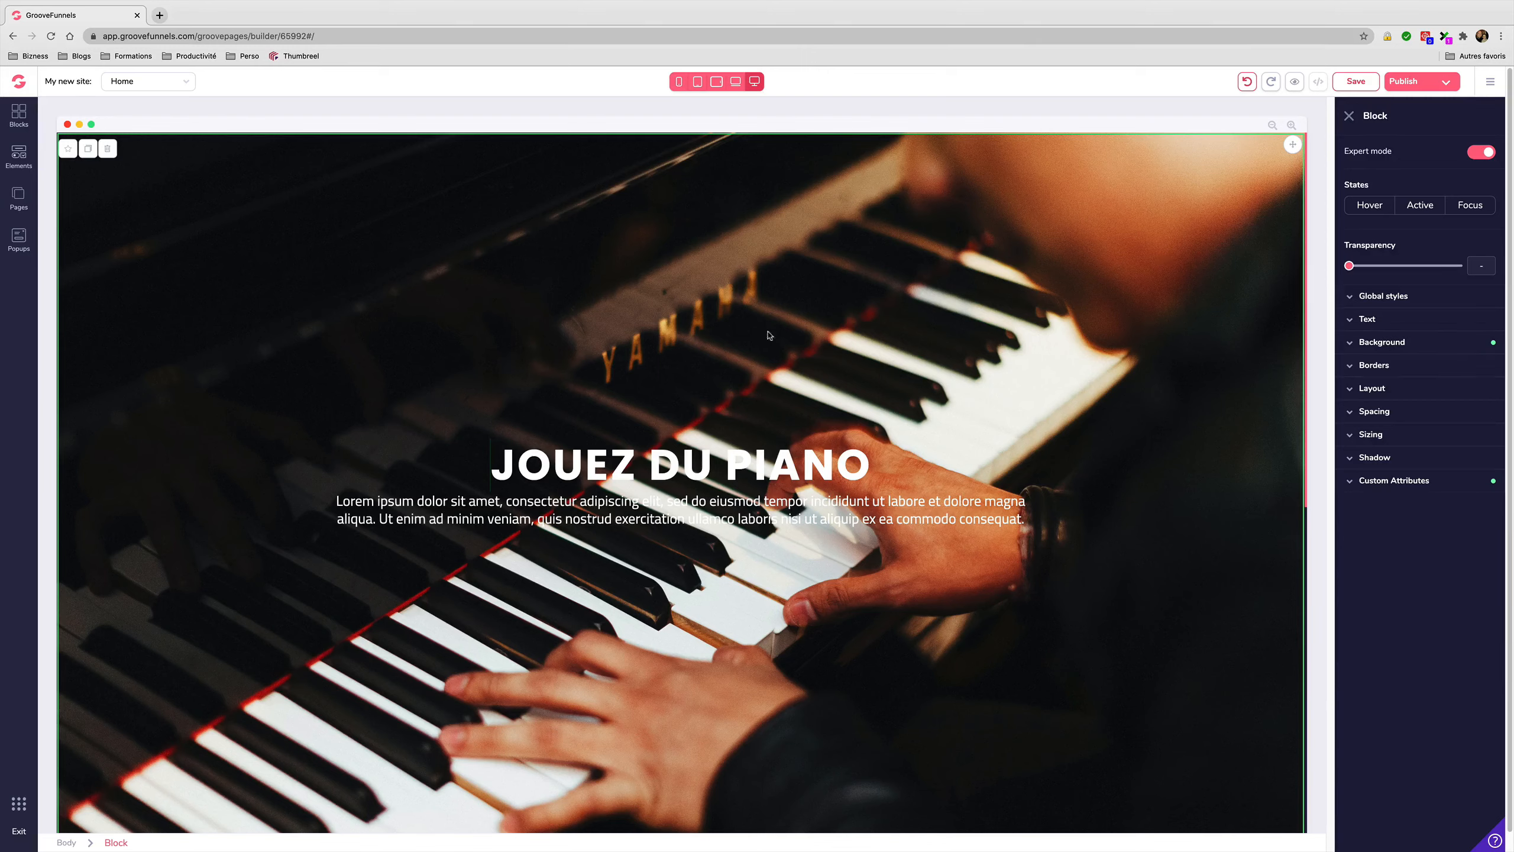
- Try a solid black background color behind the JOUEZ DU PIANO title and undo it
left_click(867, 448)
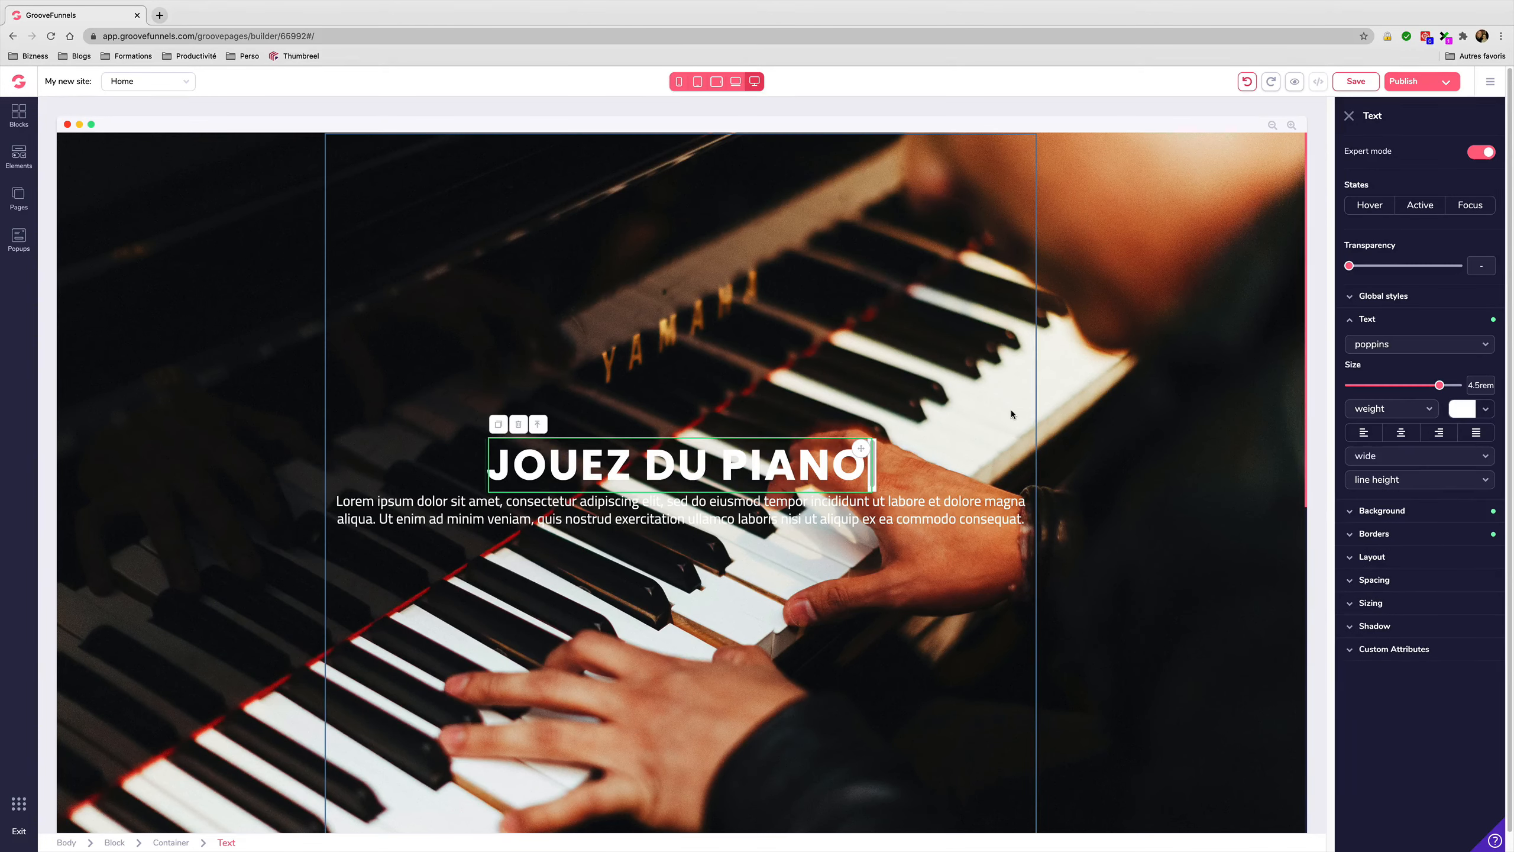
left_click(1391, 511)
left_click(1478, 535)
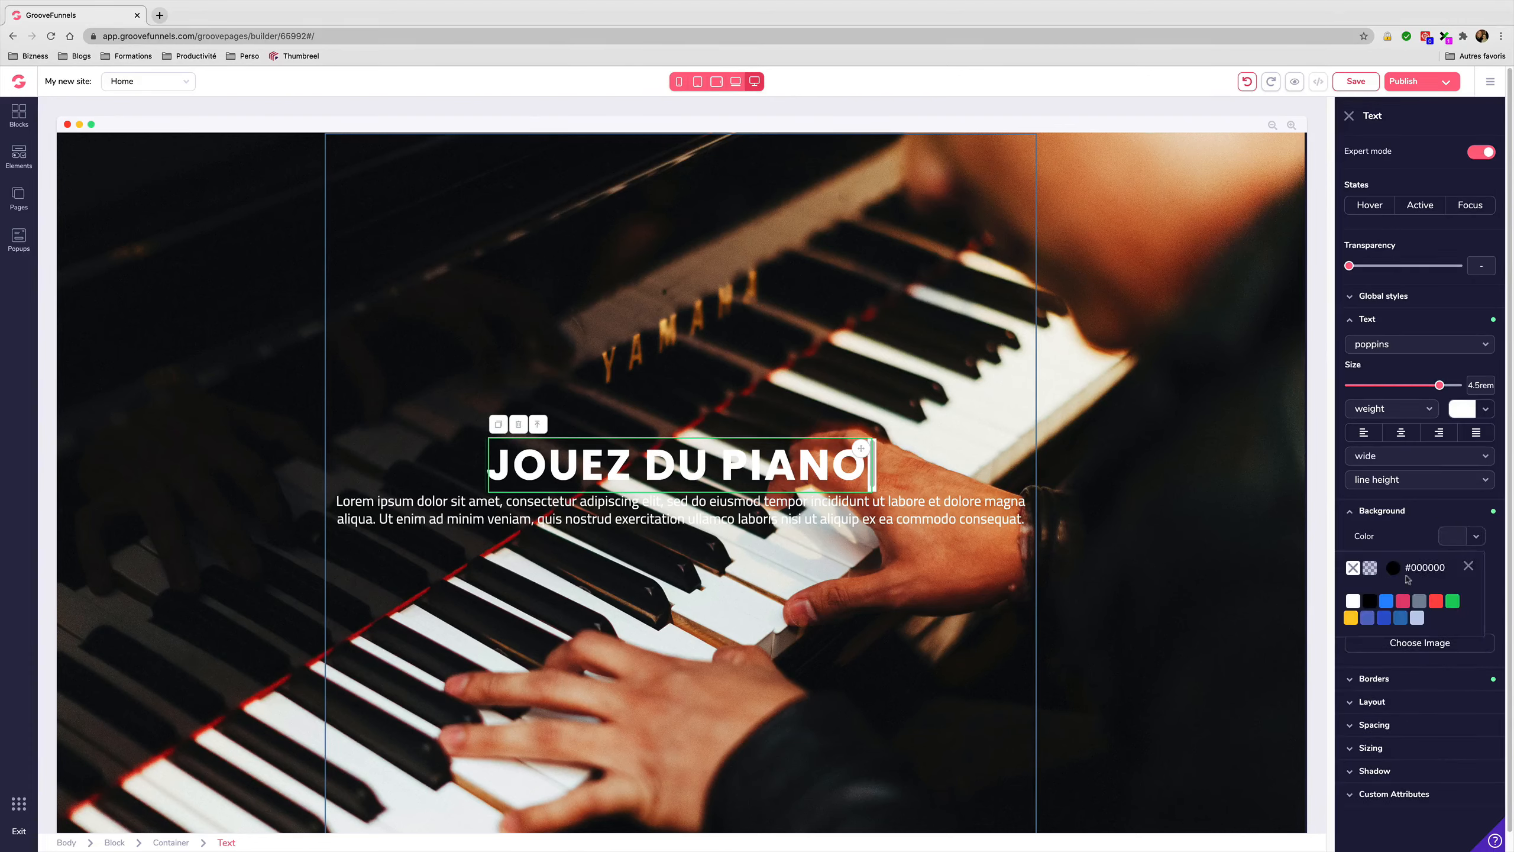
left_click(1371, 601)
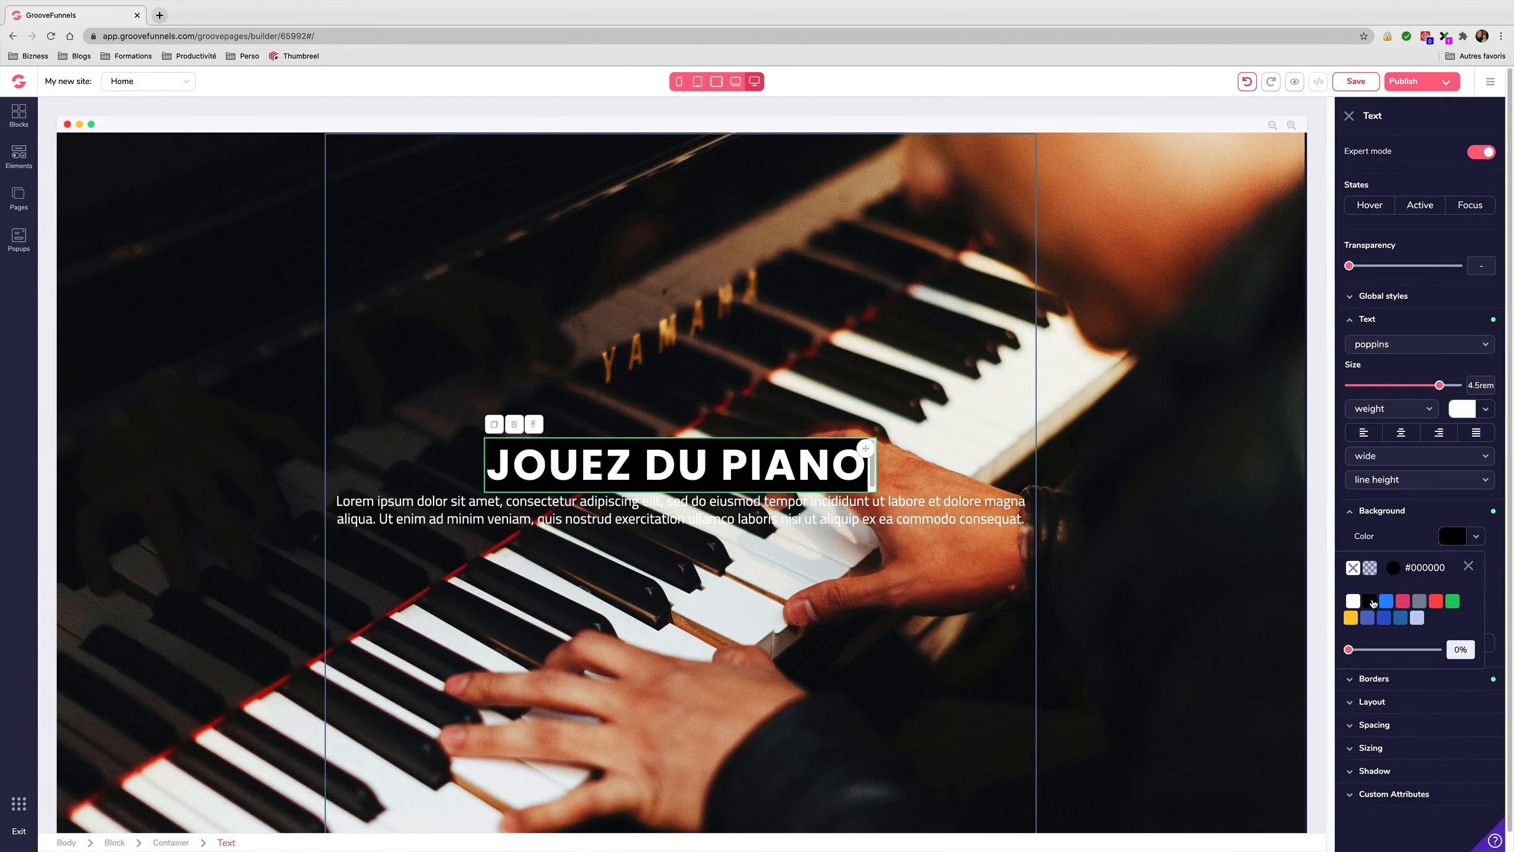
left_click(1185, 514)
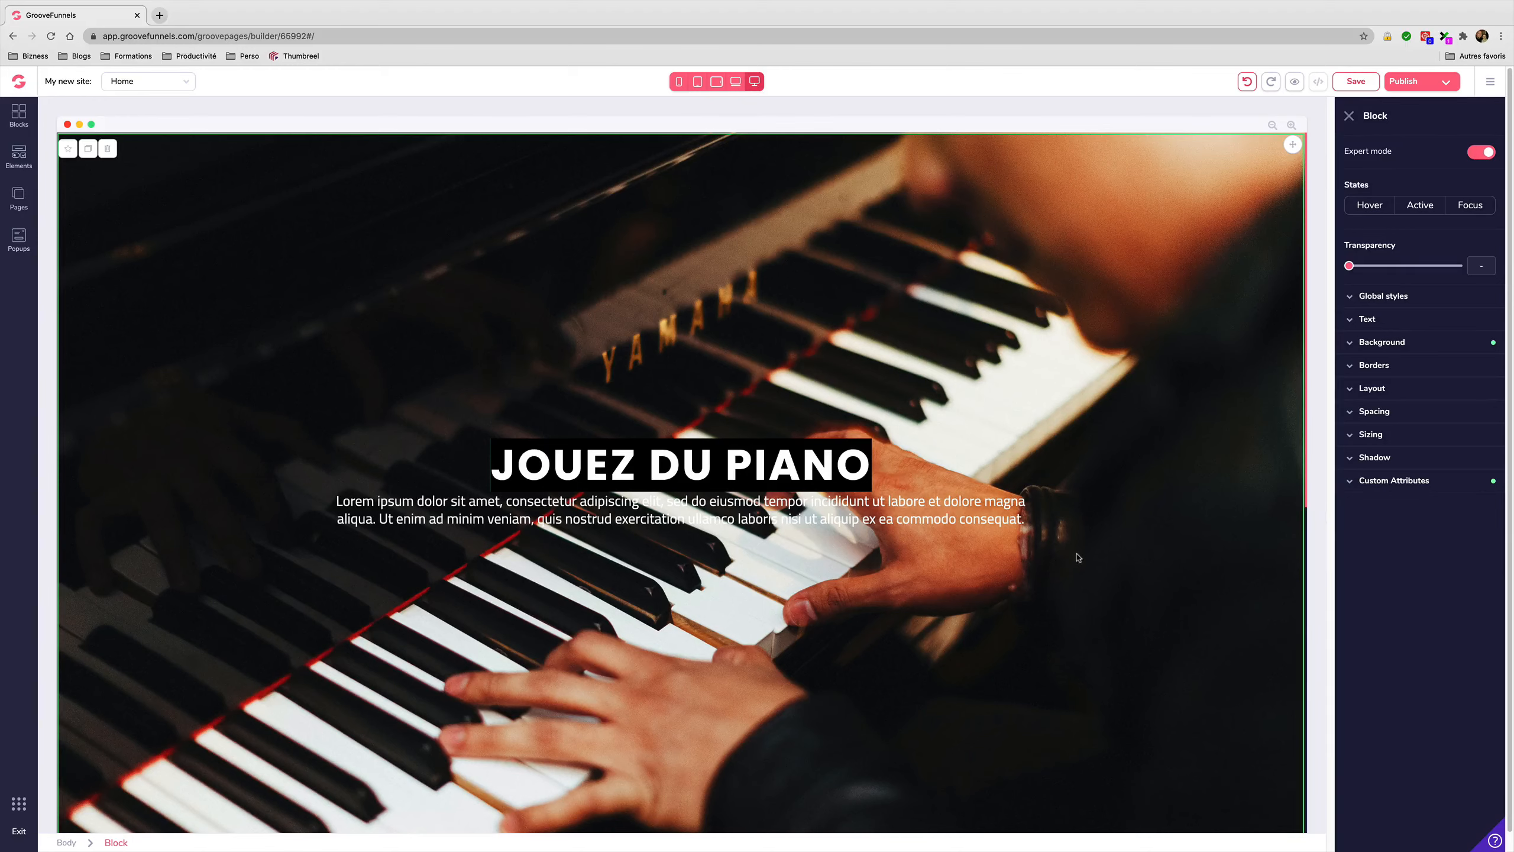
left_click(1248, 82)
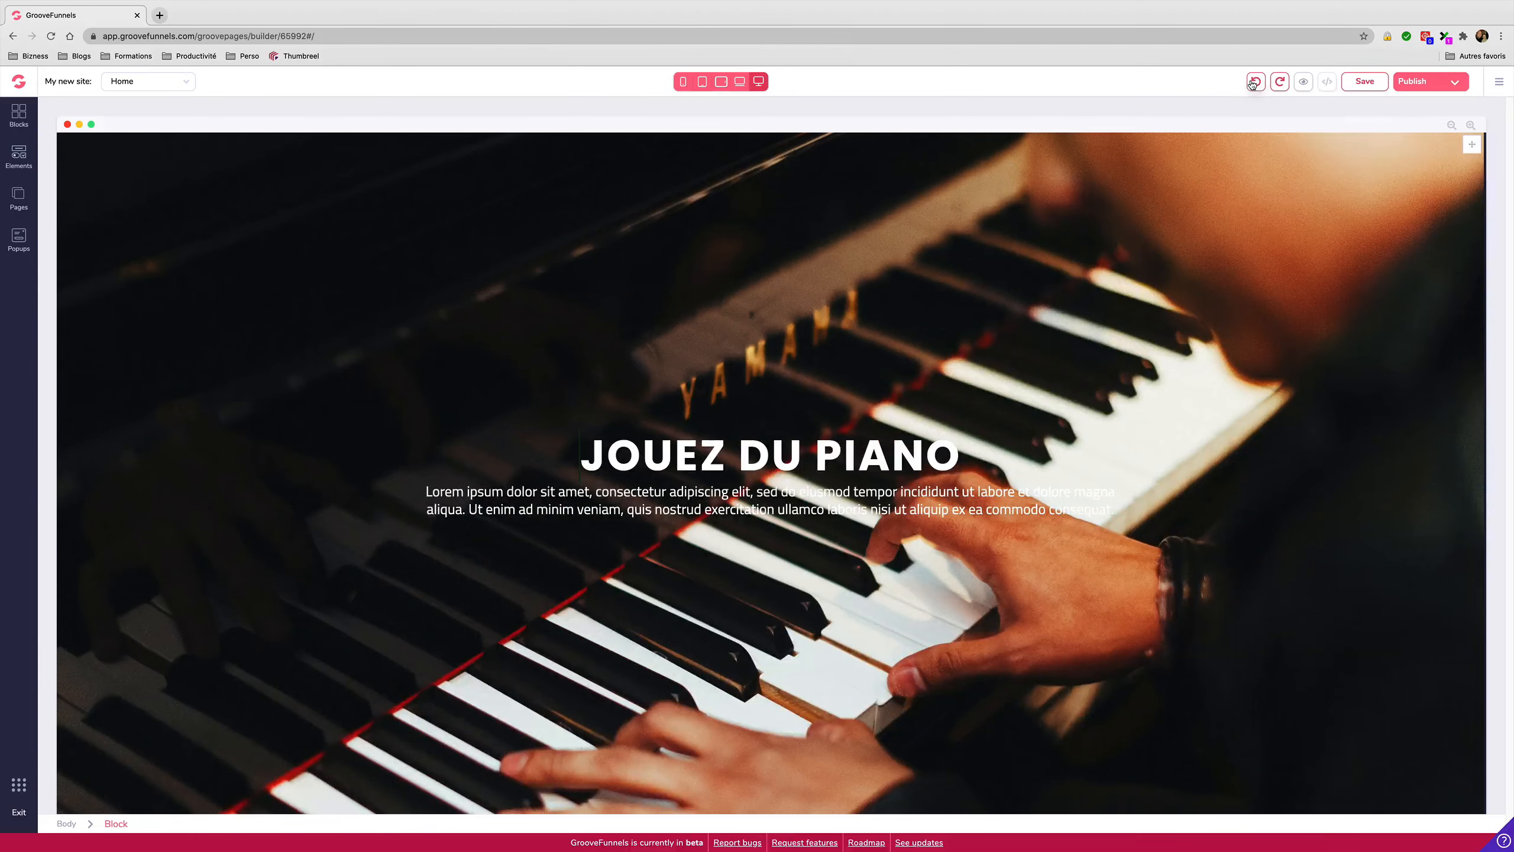
- Try a black background color at 60% transparency over the hero block's piano image and clear it
left_click(1389, 194)
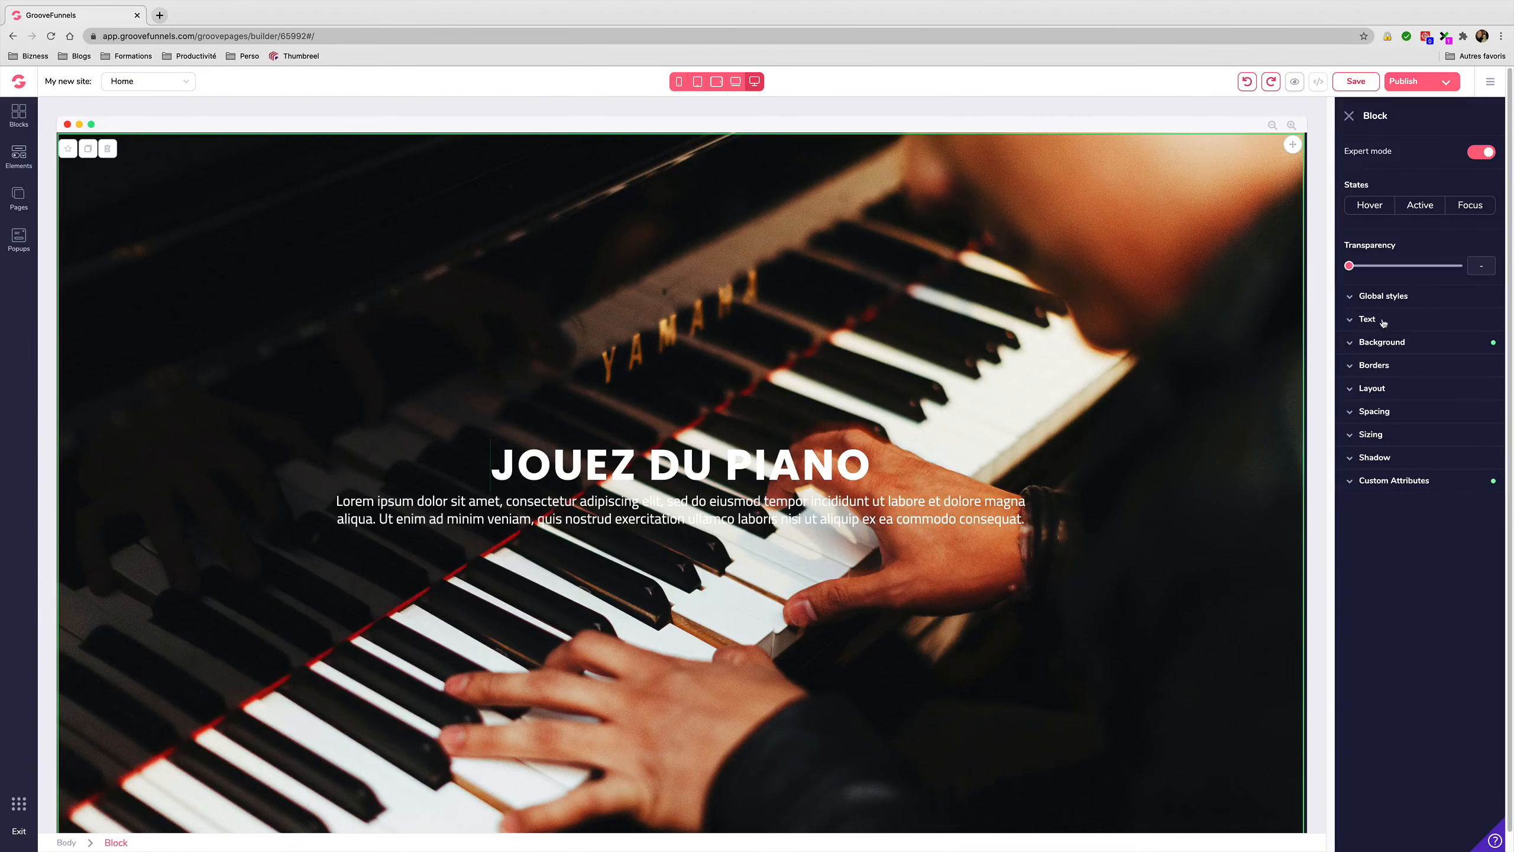
left_click(1356, 343)
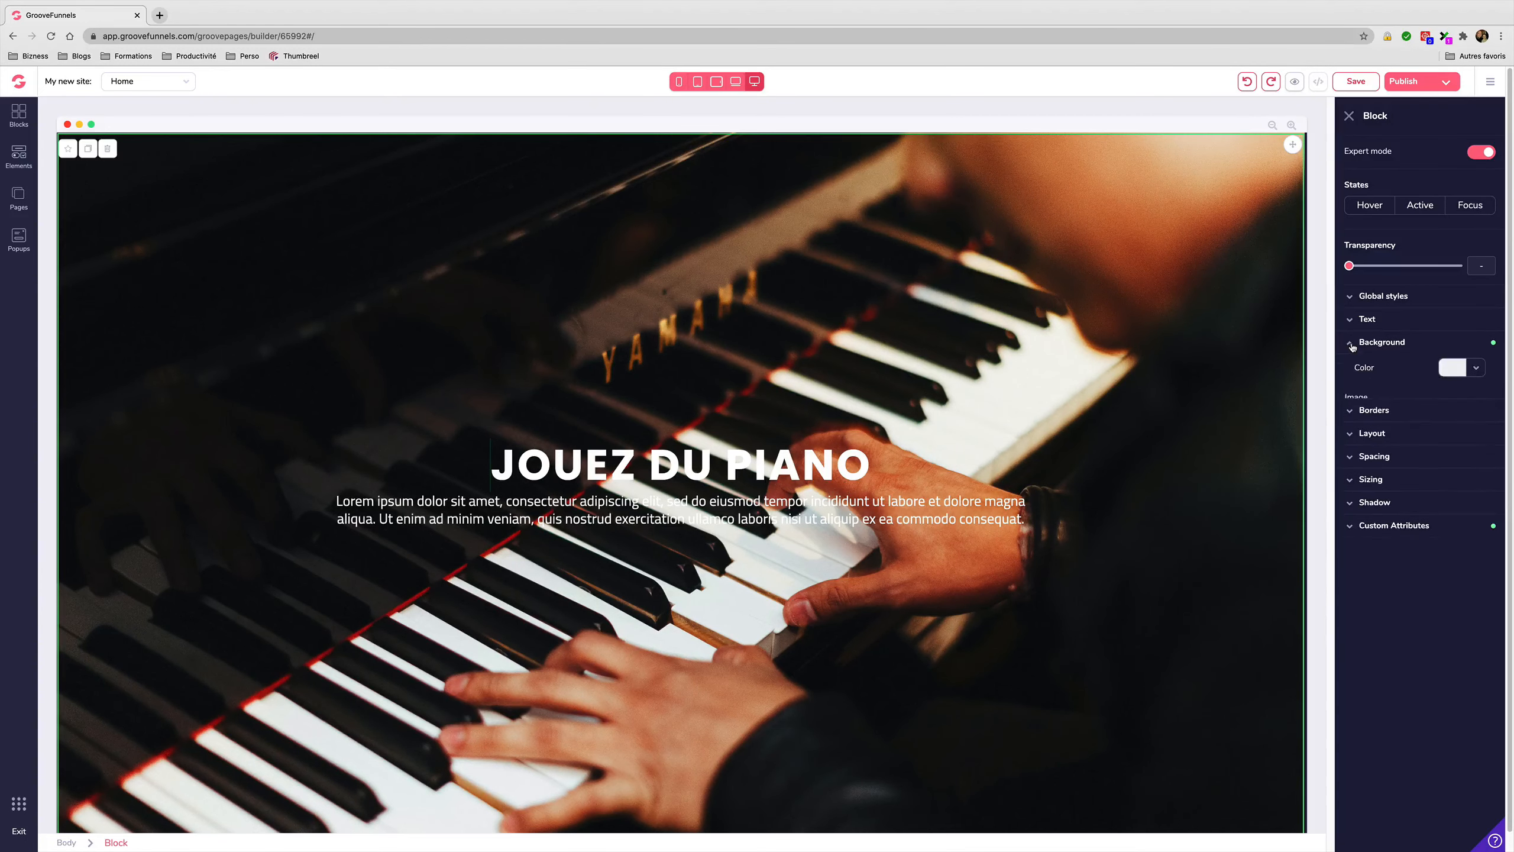
left_click(1477, 369)
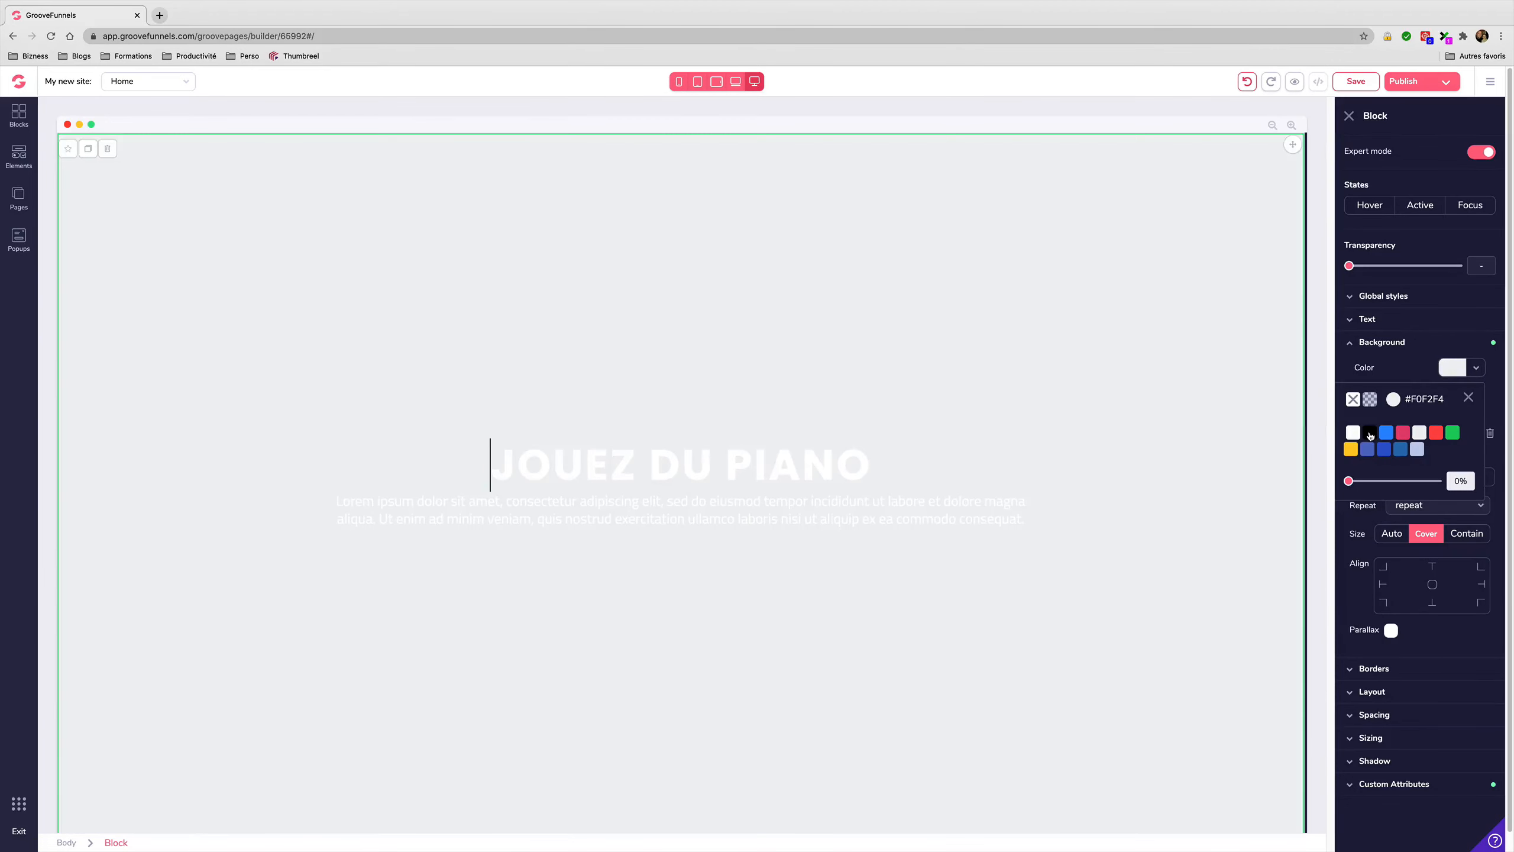
left_click(1369, 433)
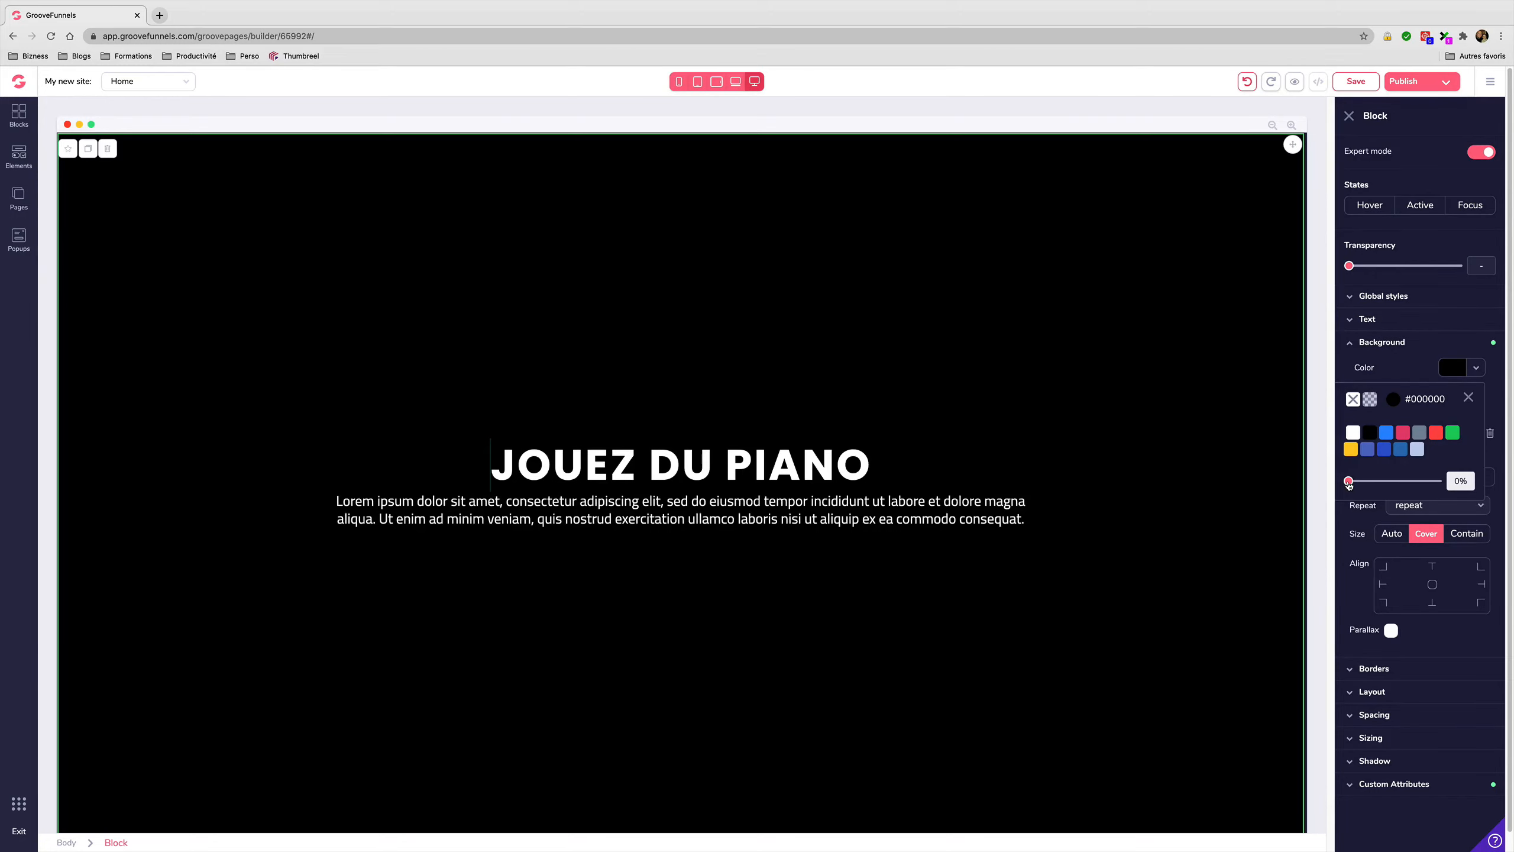
left_click_drag(1348, 483, 1404, 483)
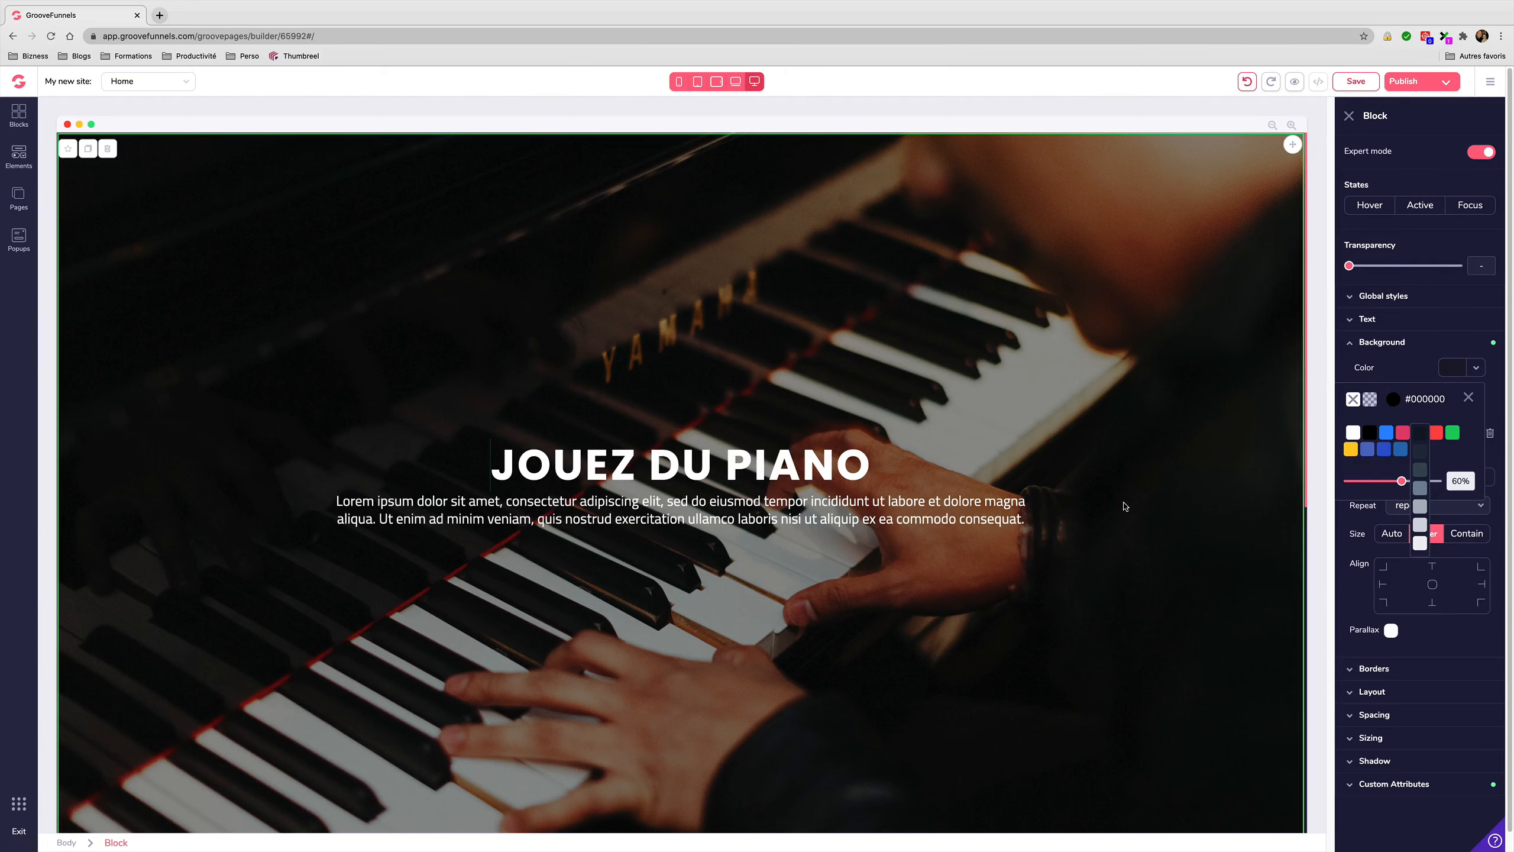
left_click(1353, 401)
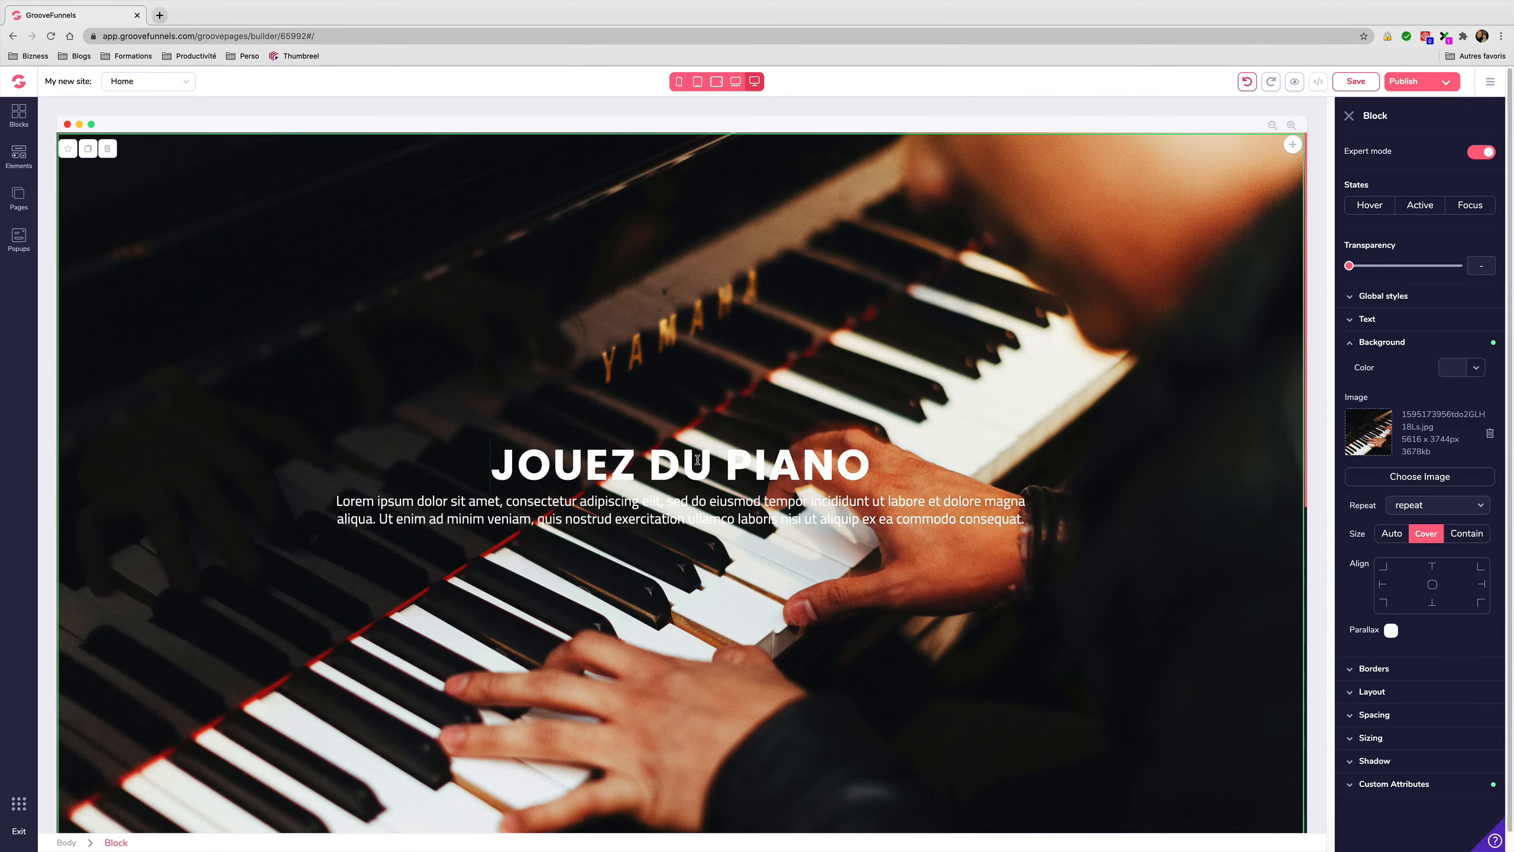
- Set the hero block's background color to black (#000000) with 60% transparency
left_click(1476, 368)
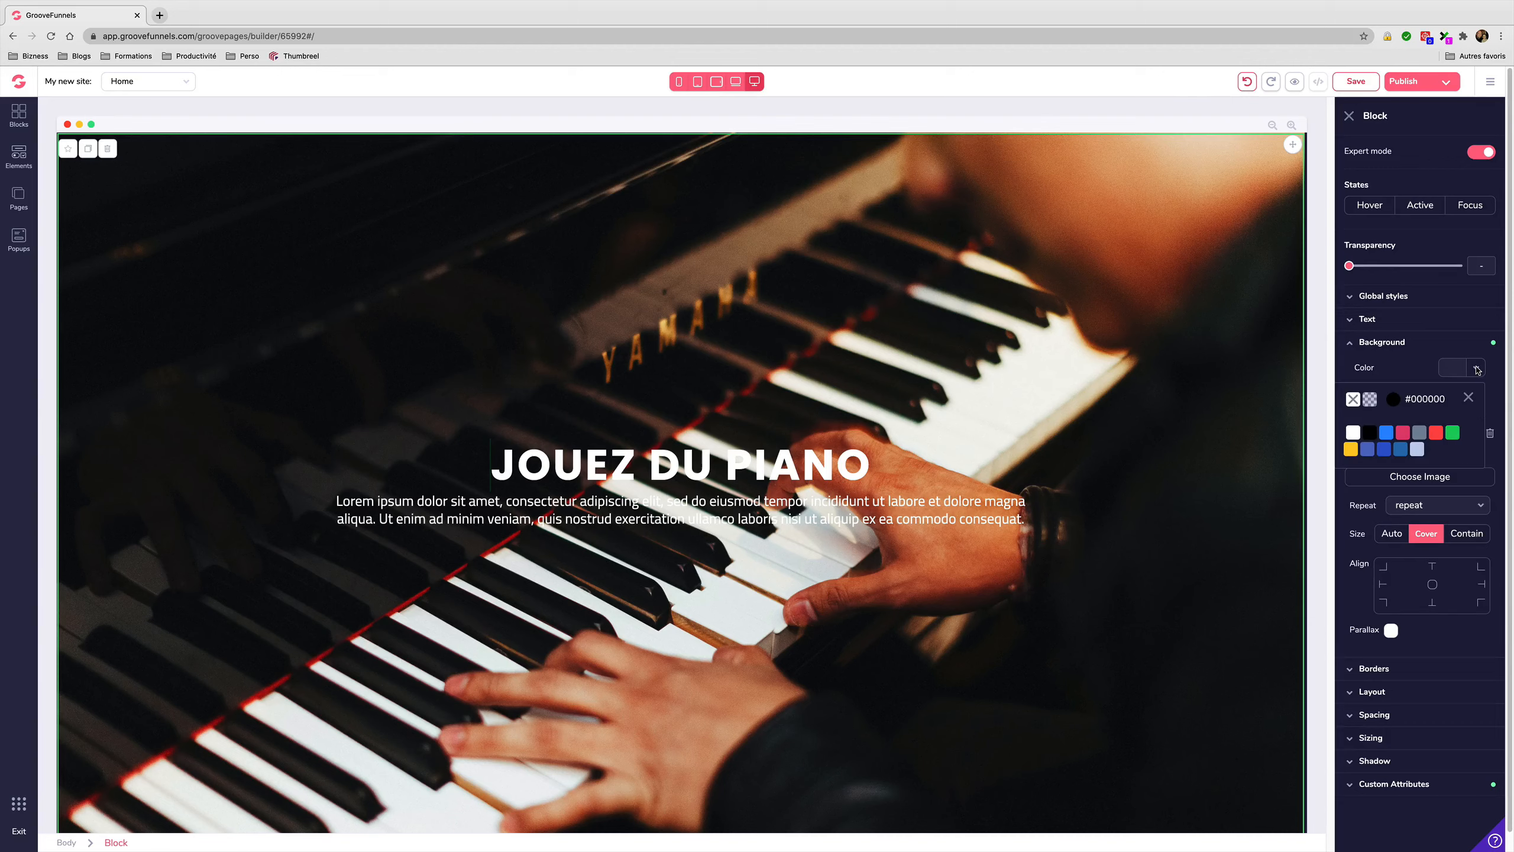
left_click(1370, 433)
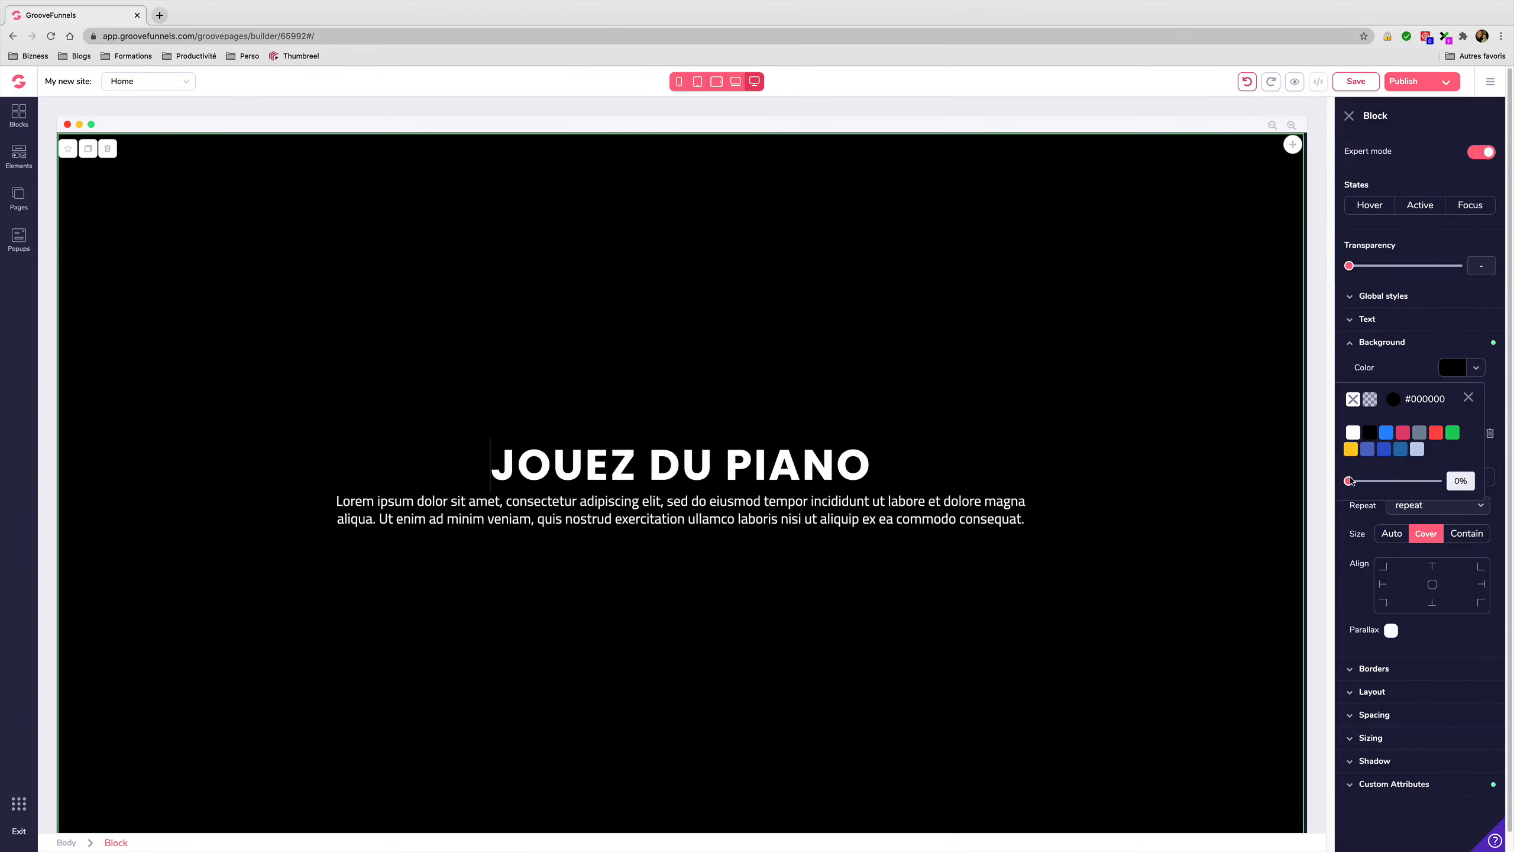
left_click_drag(1349, 480, 1402, 481)
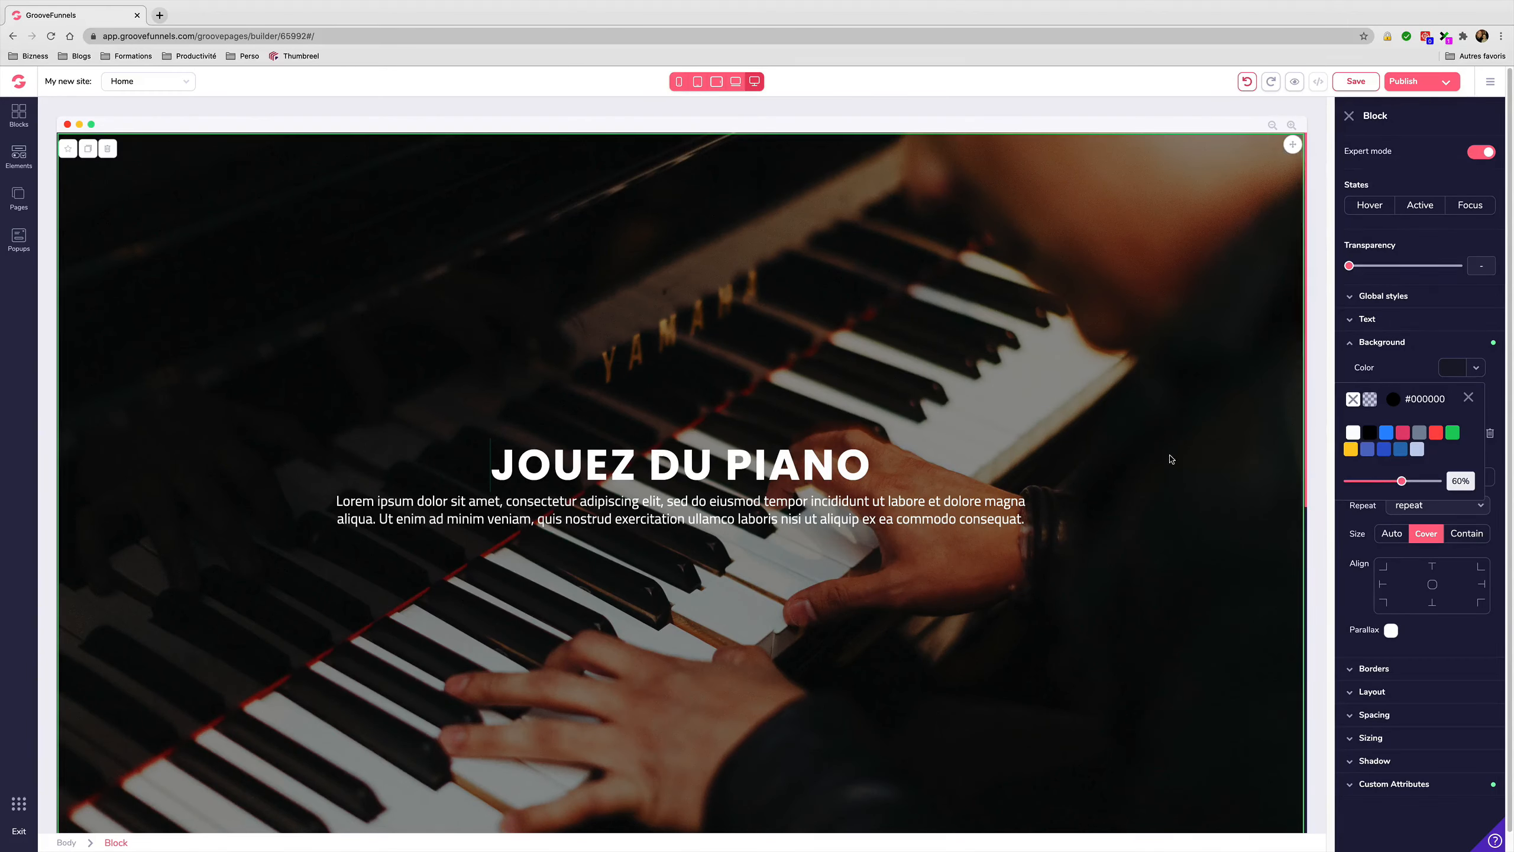
- Turn off Expert mode while the JOUEZ DU PIANO title is selected and open the title's font choices
left_click(790, 464)
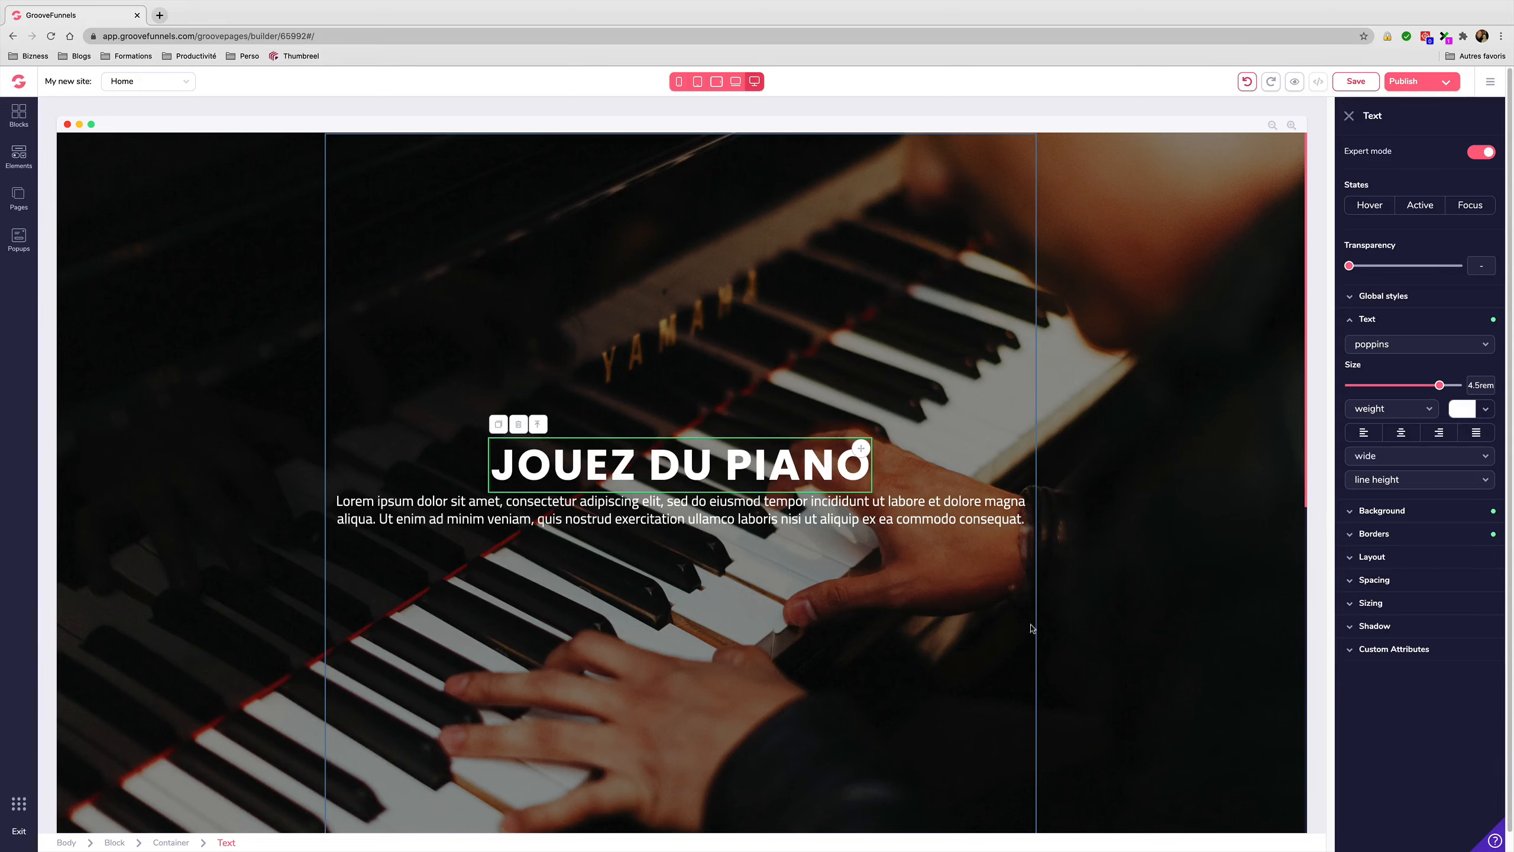
left_click(1488, 152)
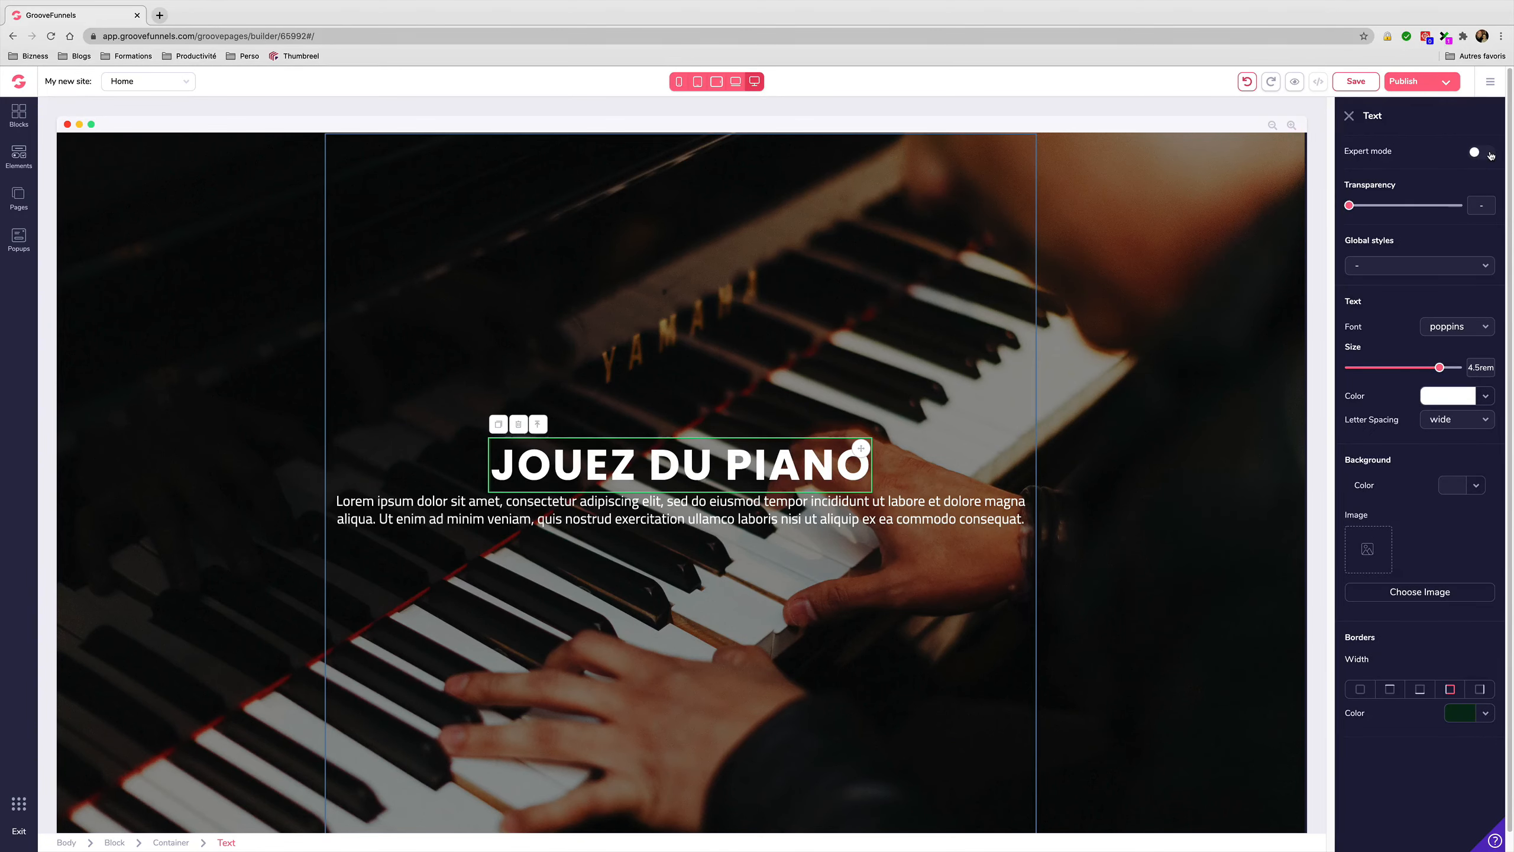
left_click(1489, 153)
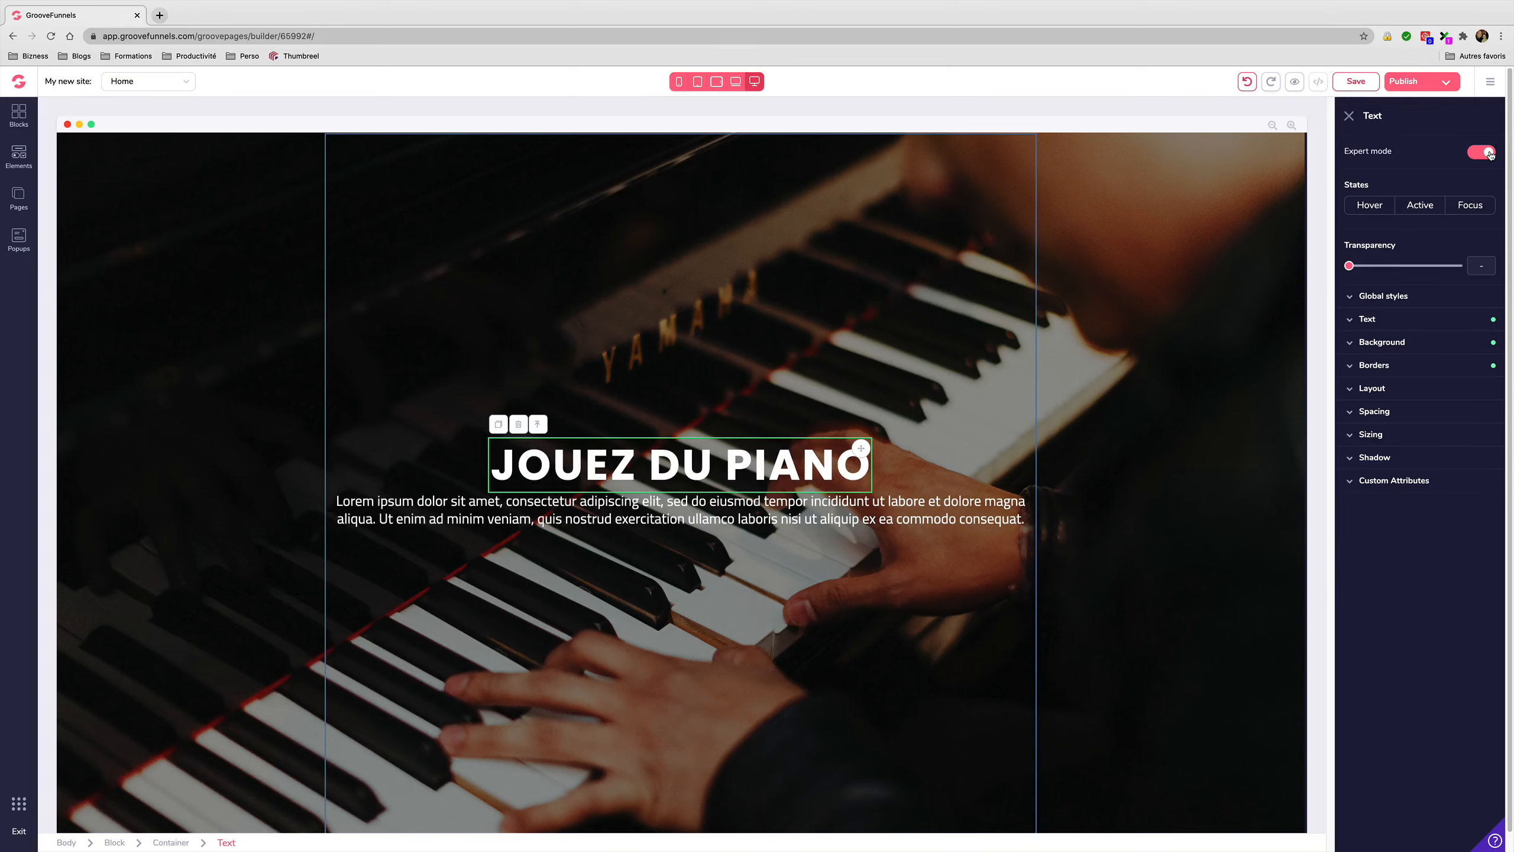
left_click(1487, 152)
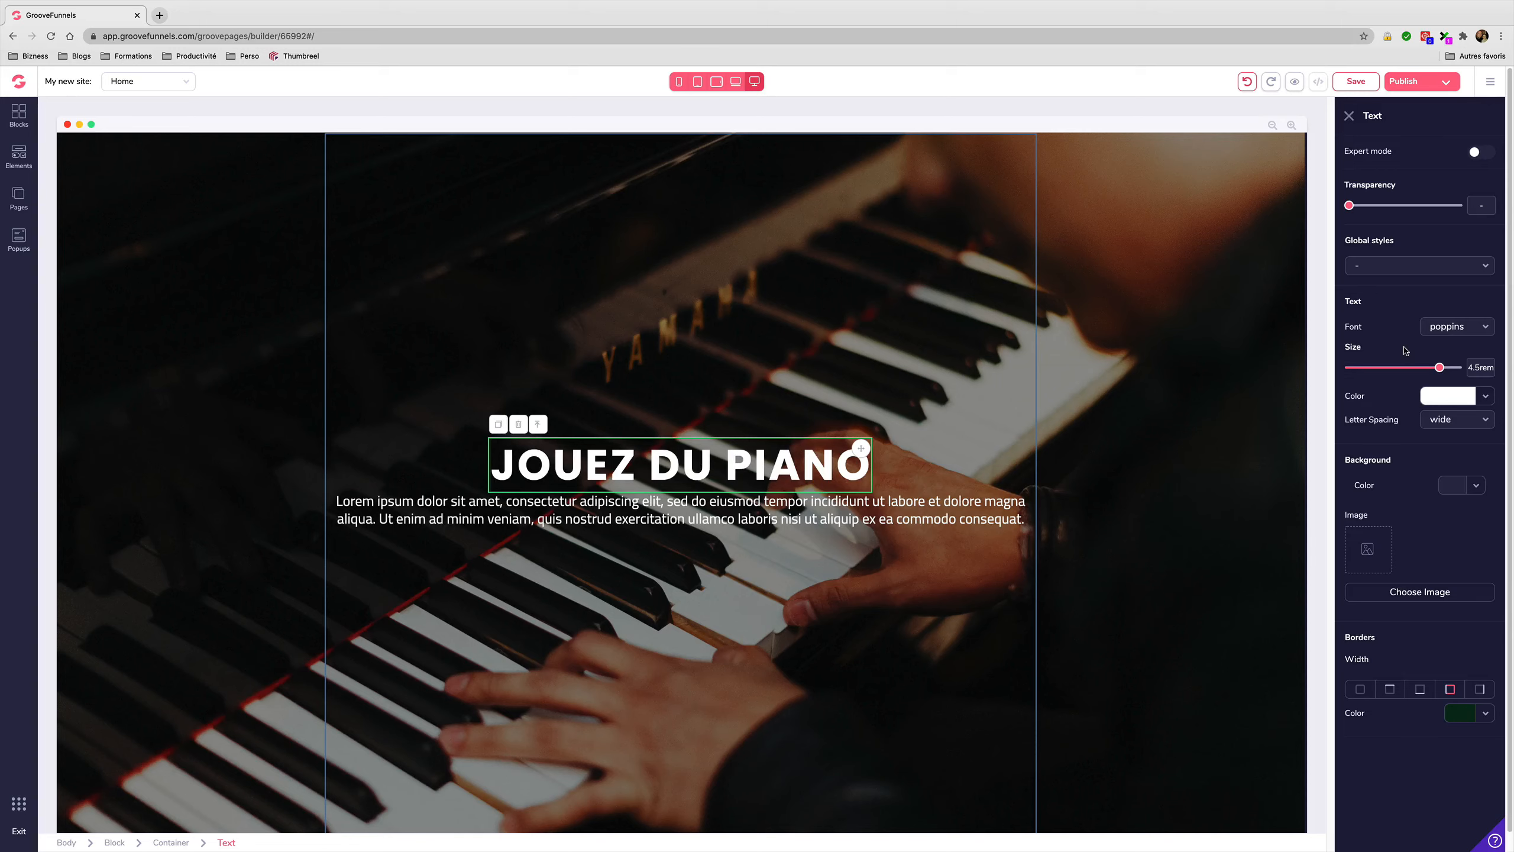
left_click(1462, 331)
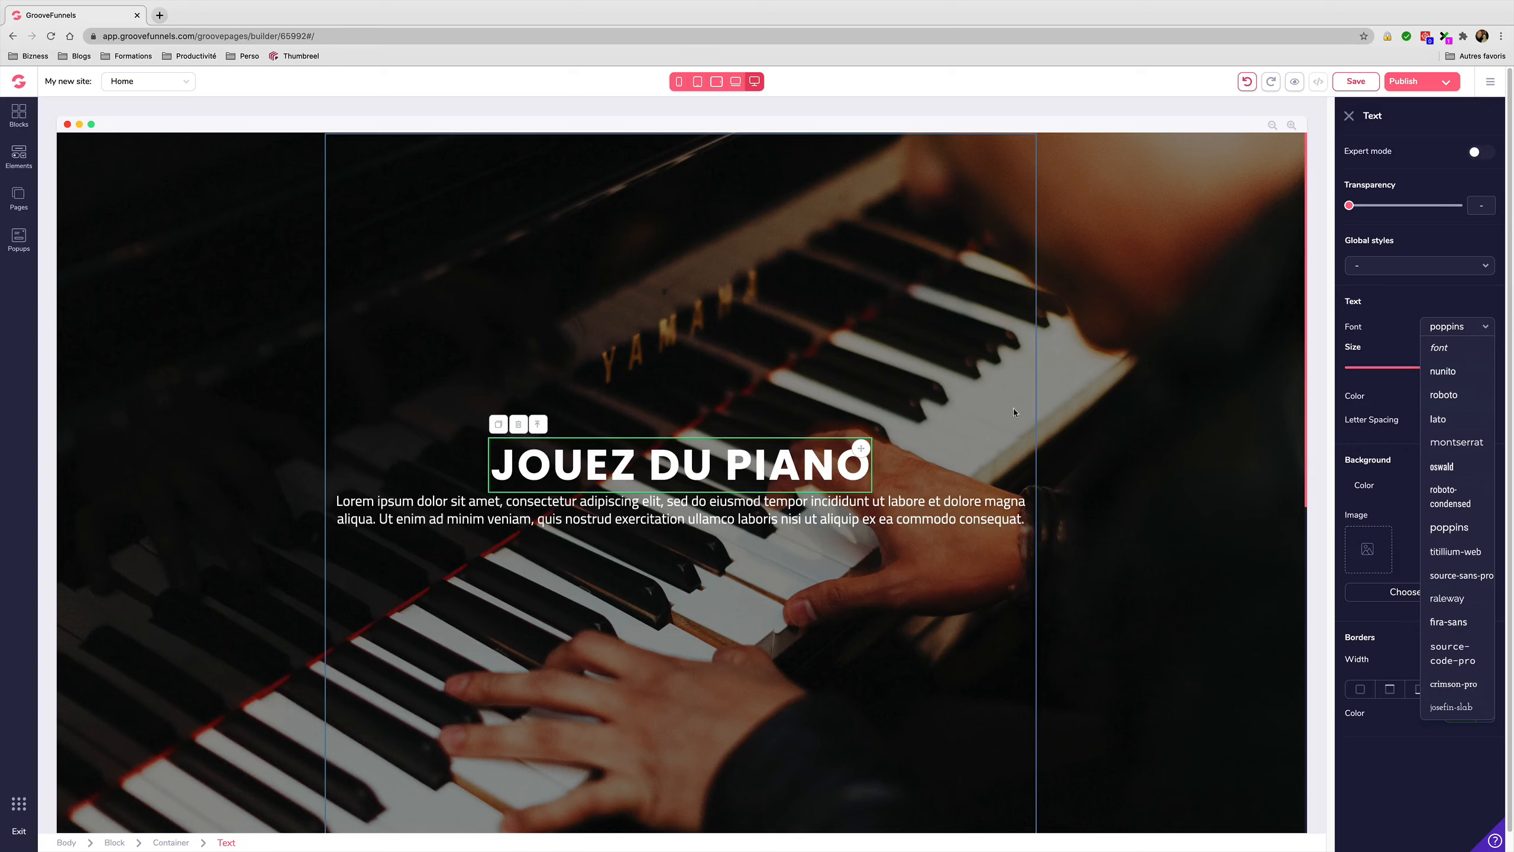
- Select the paragraph under the title and preview the page in portrait tablet, phone, landscape tablet, laptop and desktop sizes
left_click(777, 507)
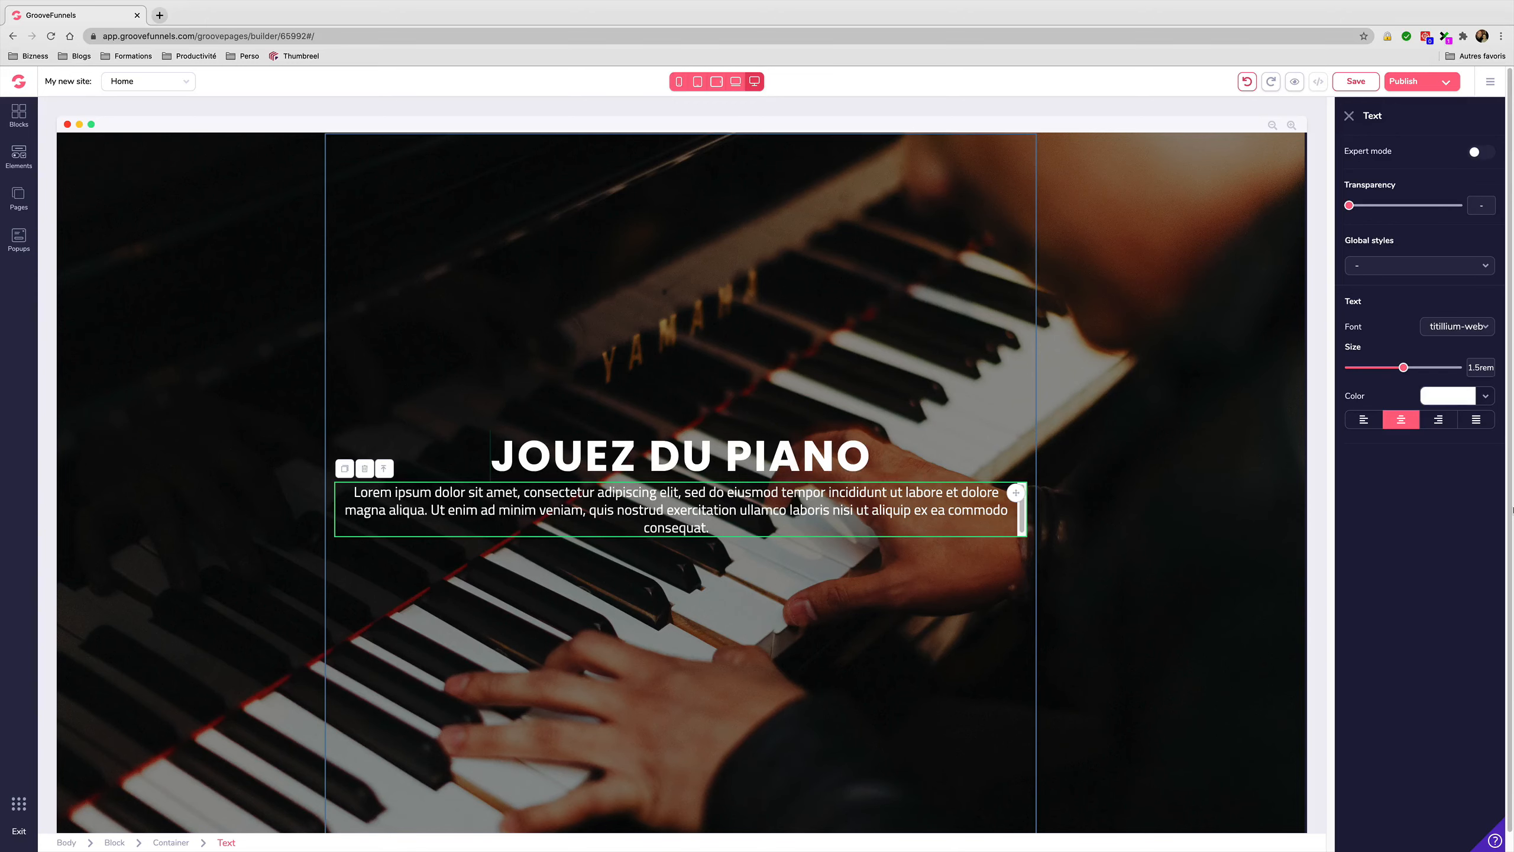
left_click(699, 82)
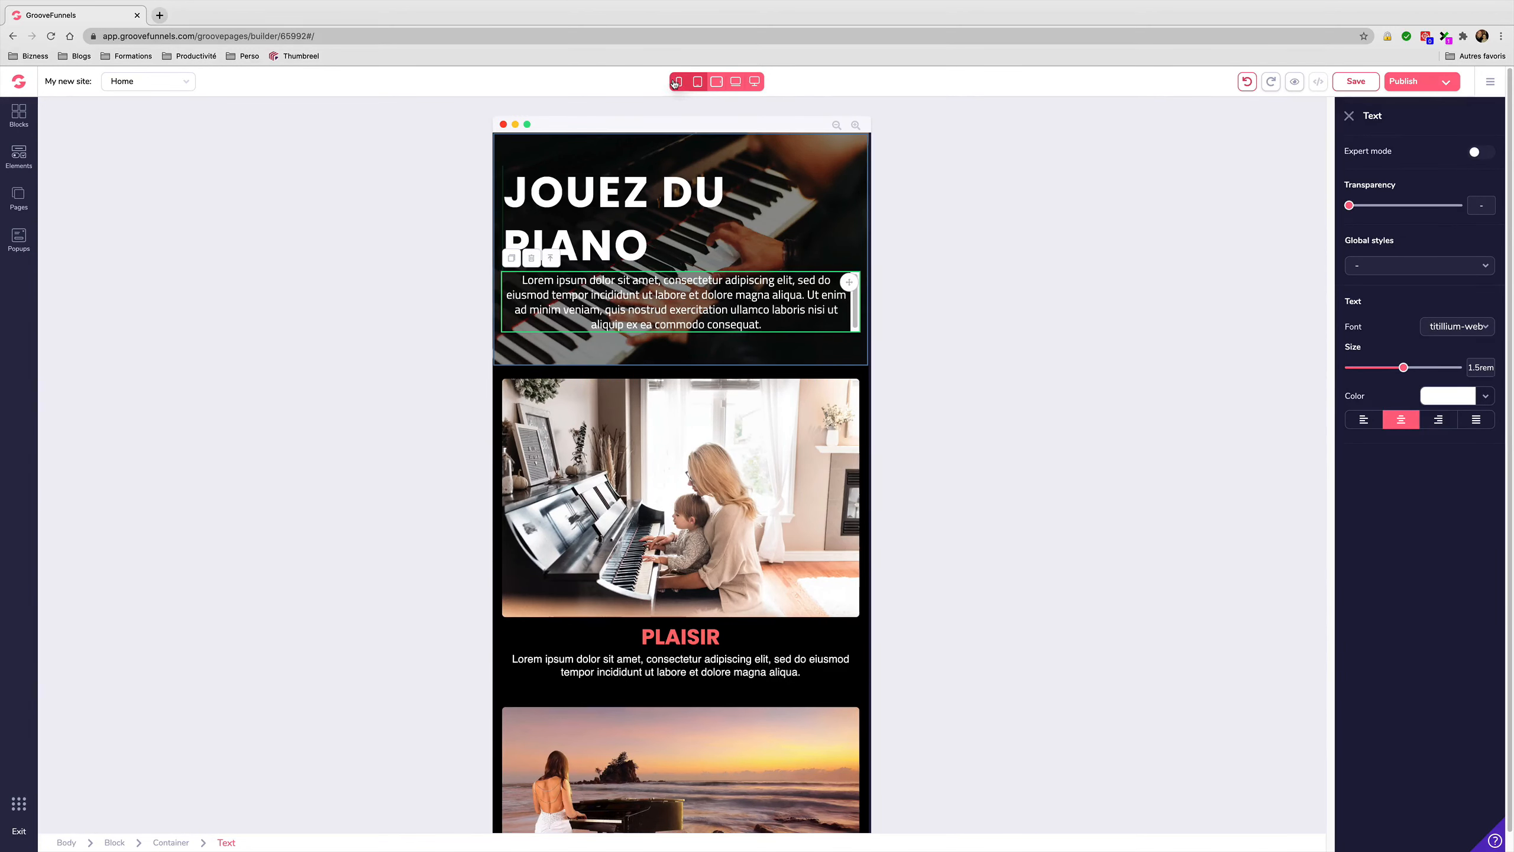
left_click(676, 81)
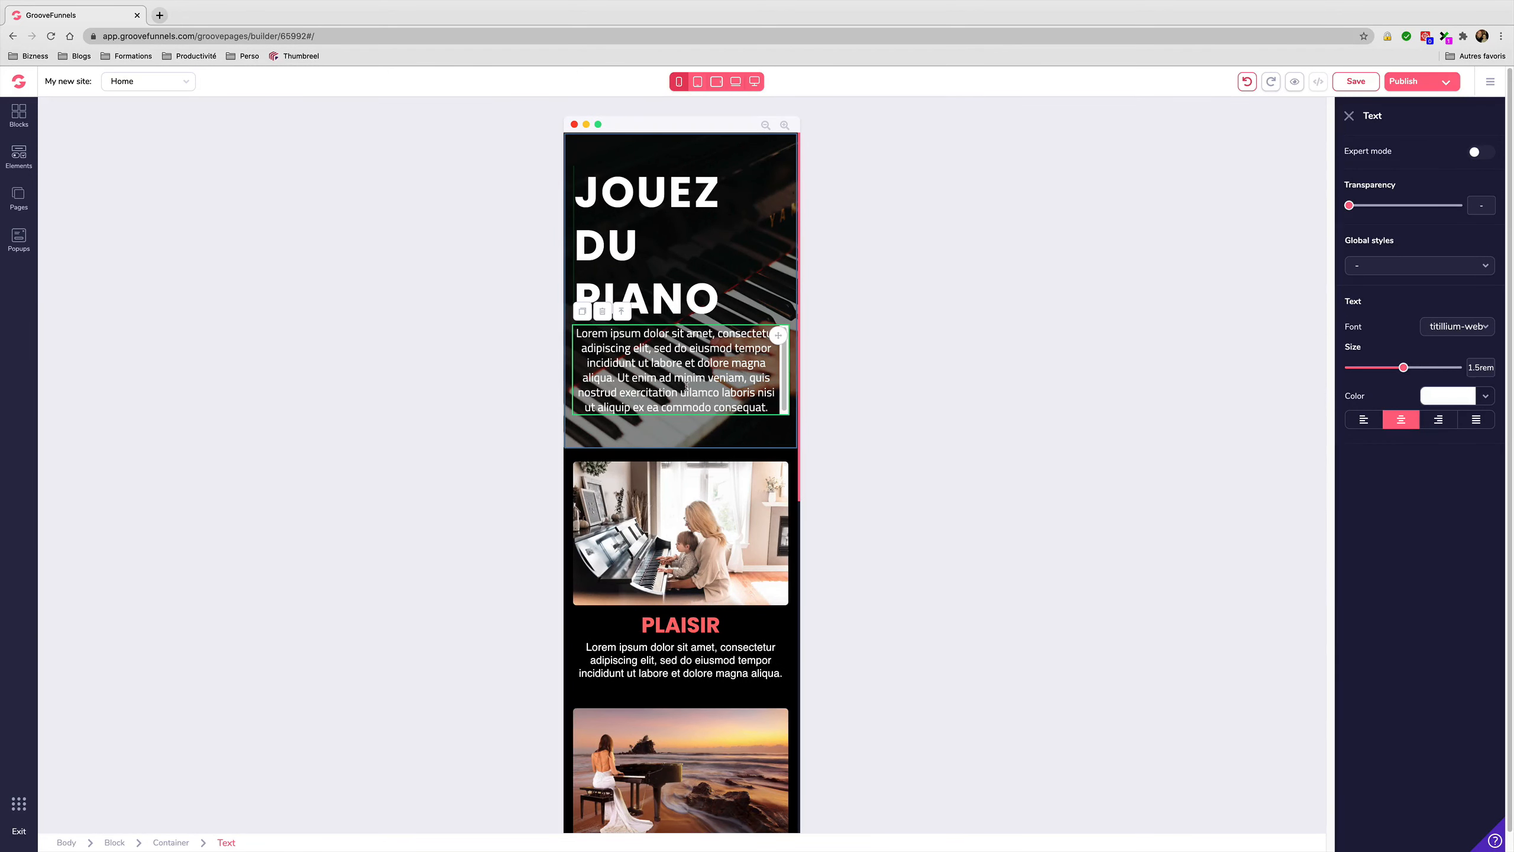
left_click_drag(786, 395, 787, 398)
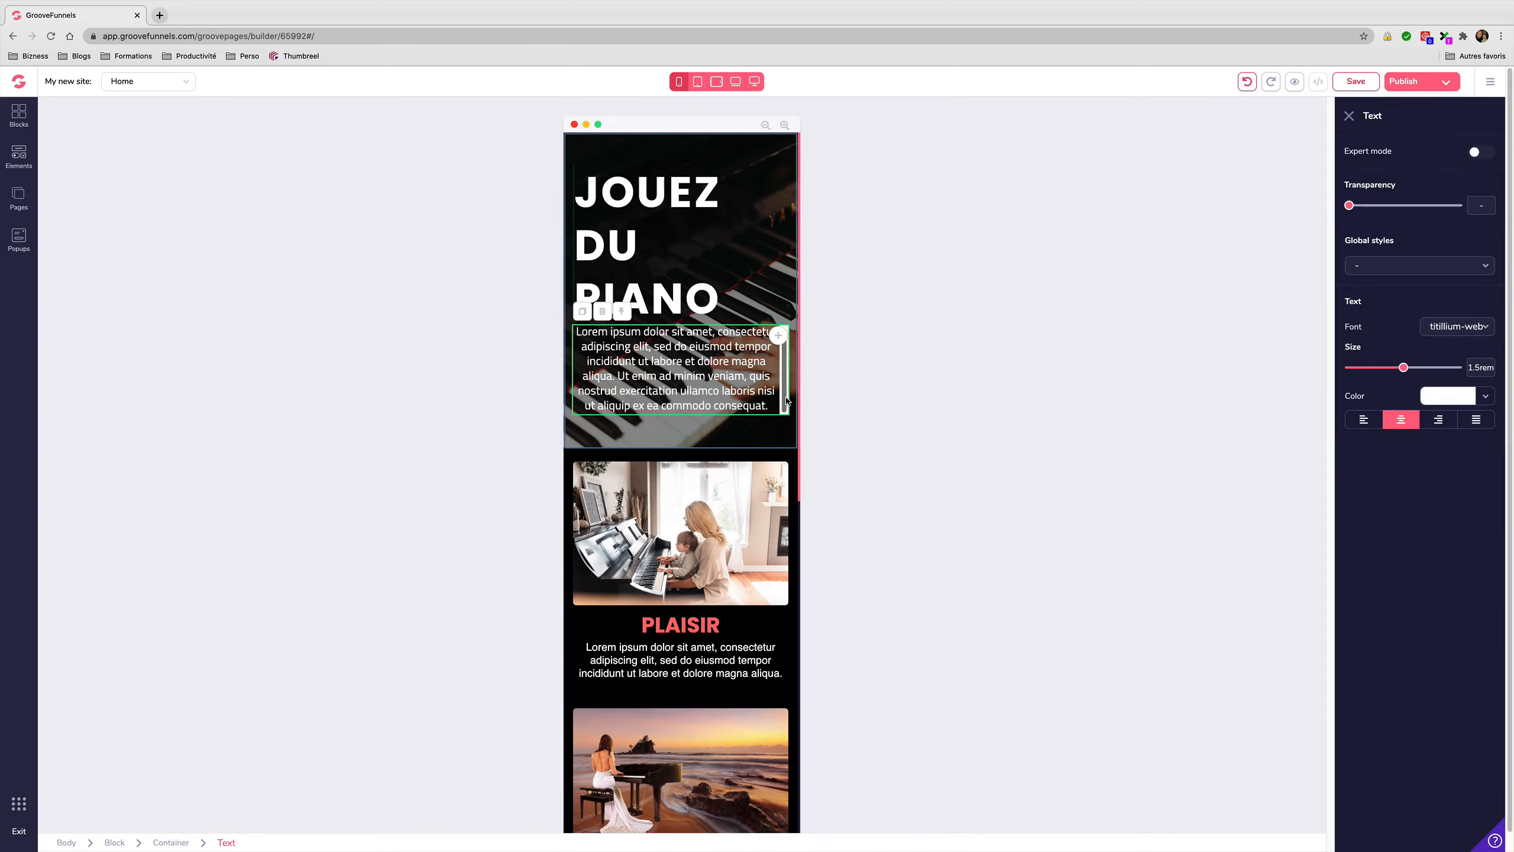
scroll(786, 417, "down", 10)
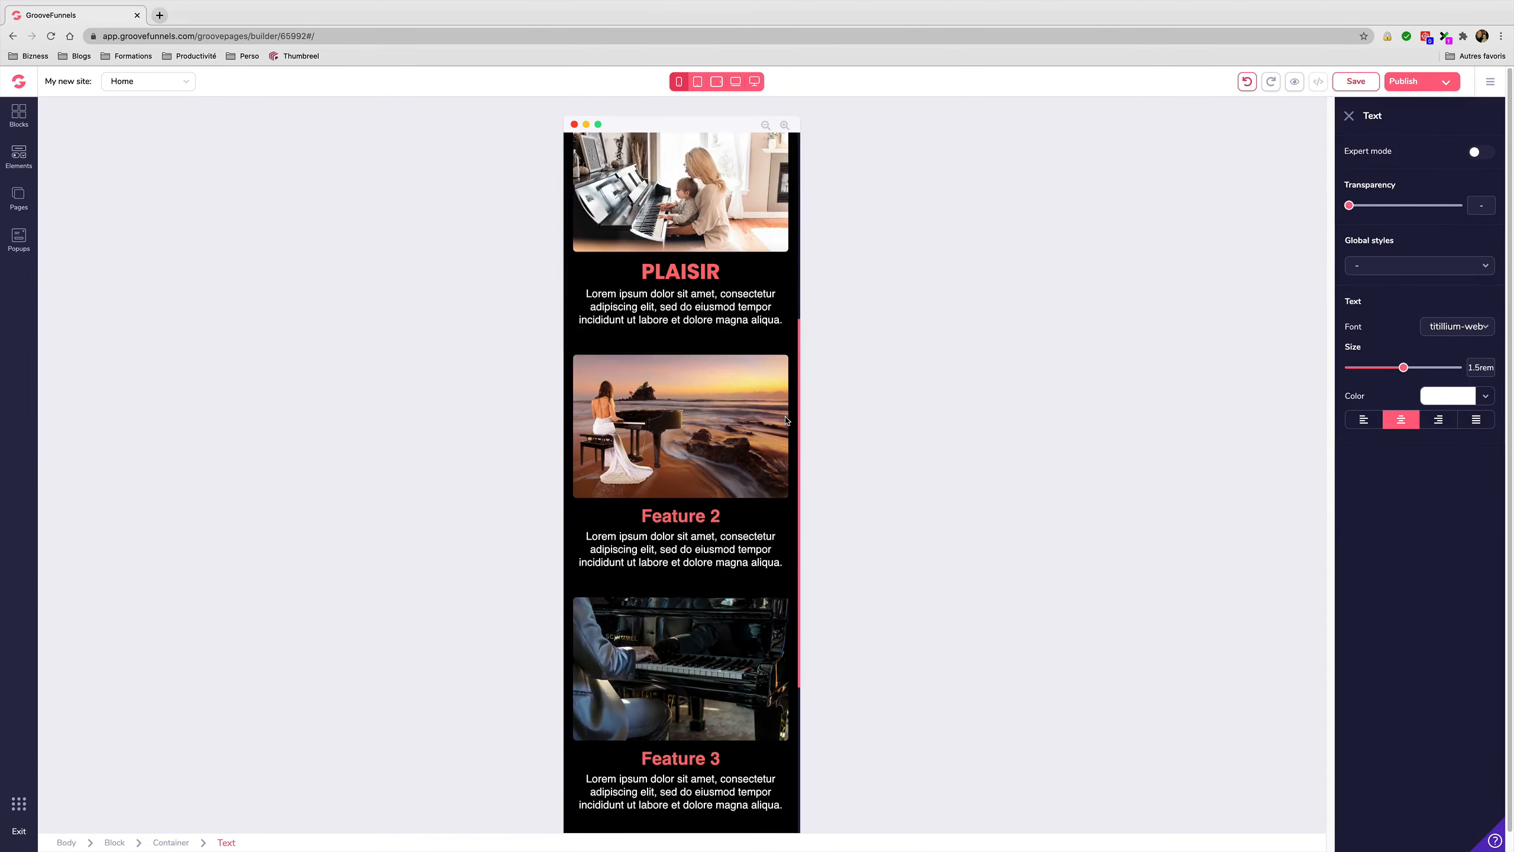
scroll(786, 418, "up", 10)
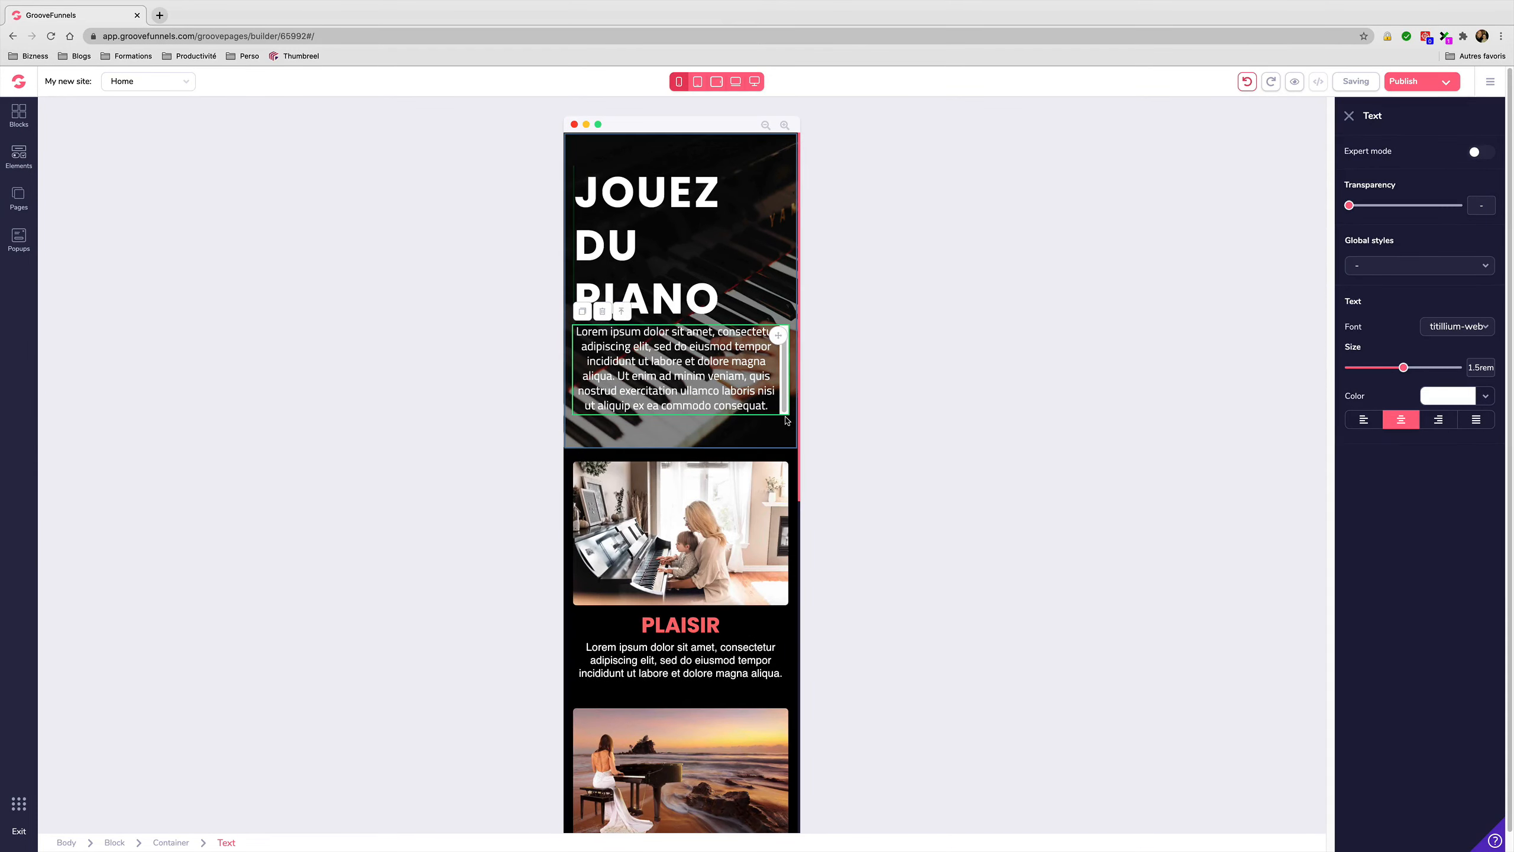
left_click(696, 82)
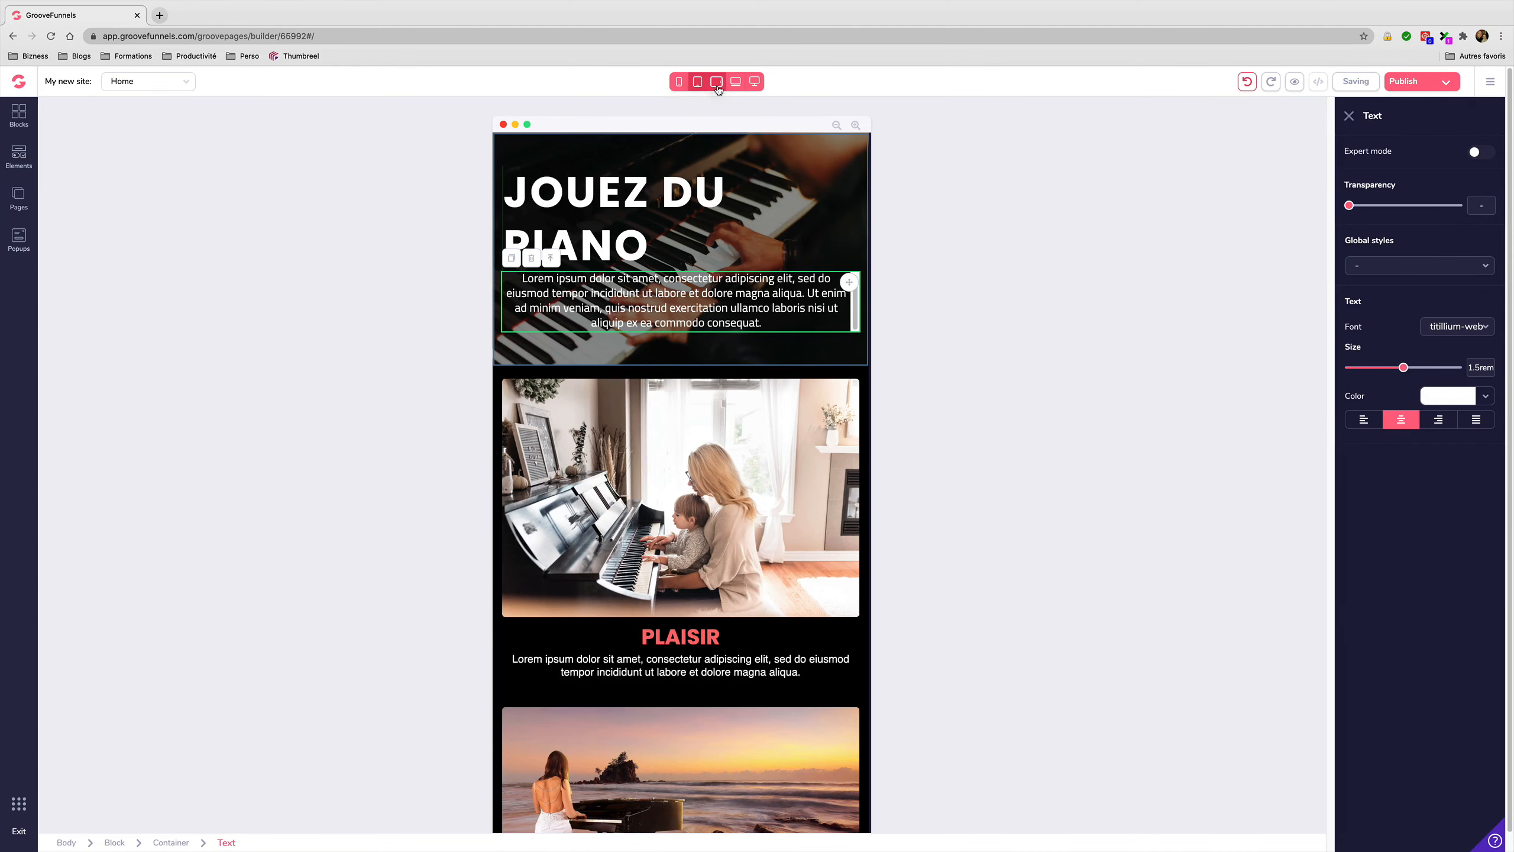
left_click(715, 82)
left_click(742, 84)
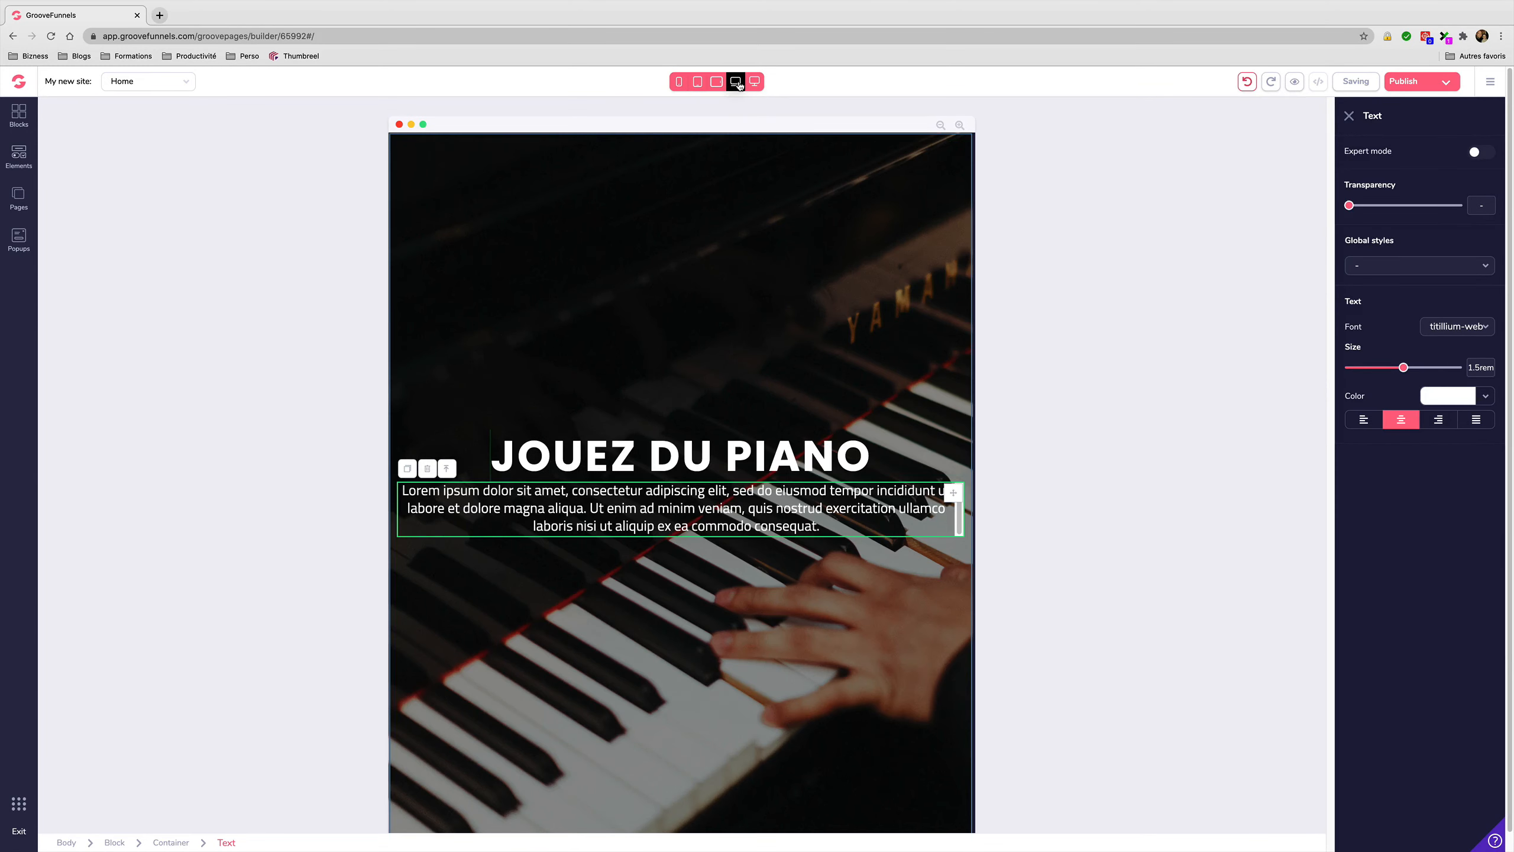
left_click(755, 82)
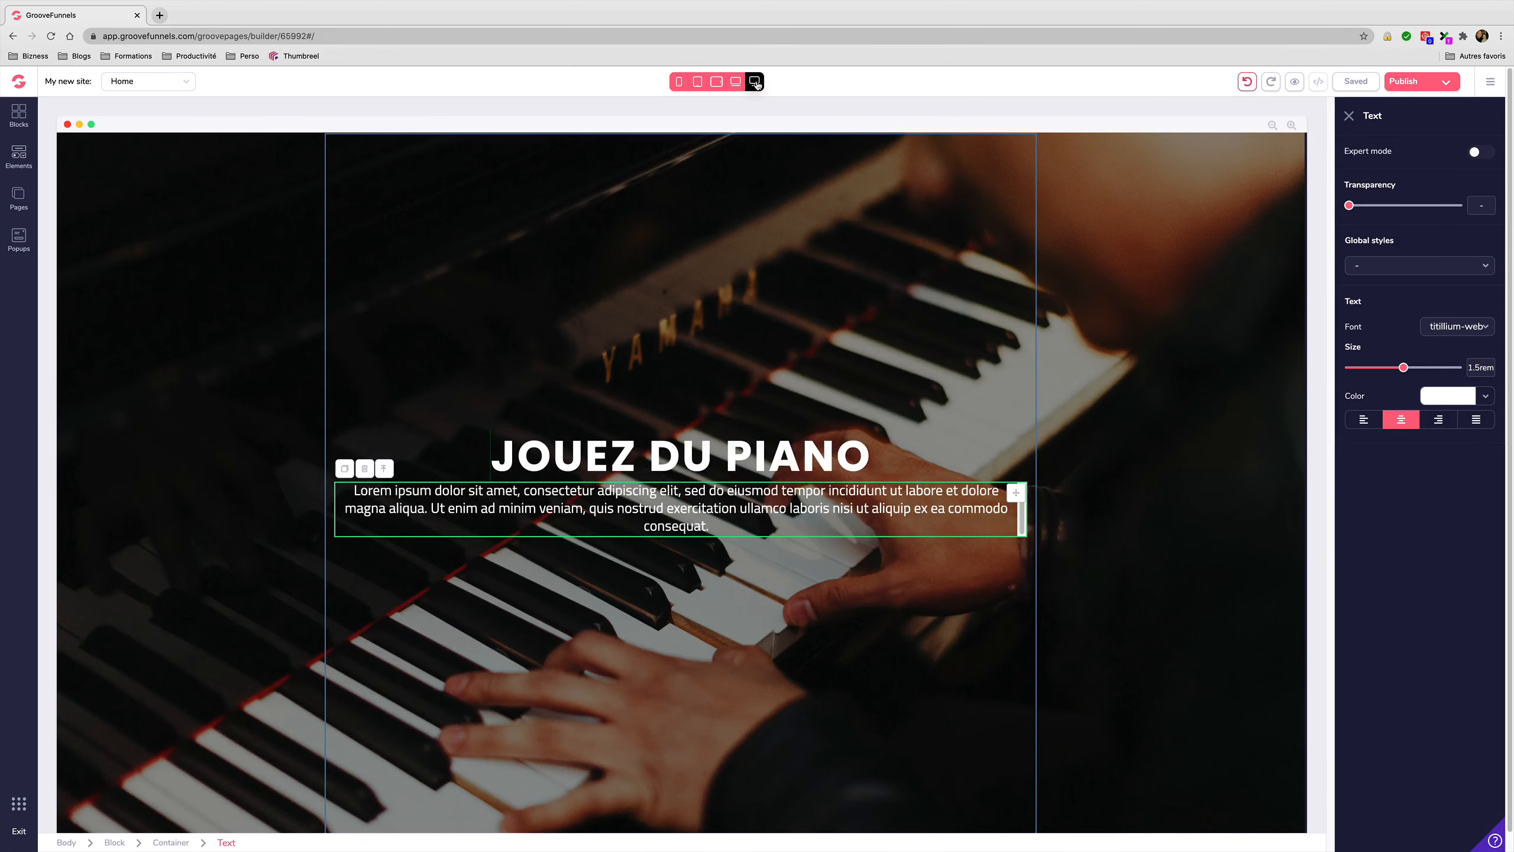
- Select the Feature 2 title under the middle image and turn on Expert mode
left_click(889, 530)
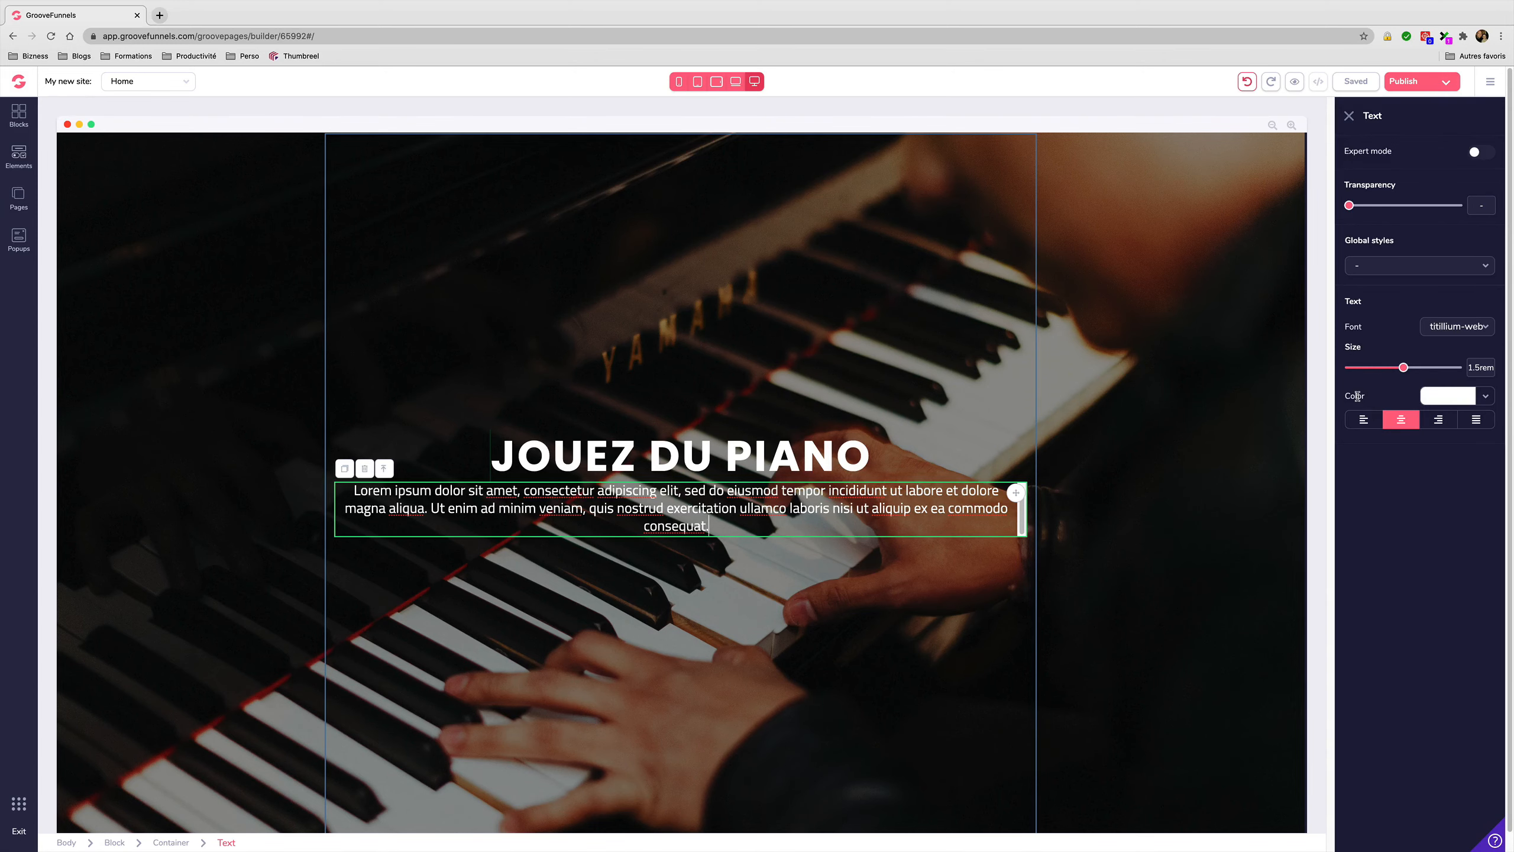
scroll(1108, 633, "down", 10)
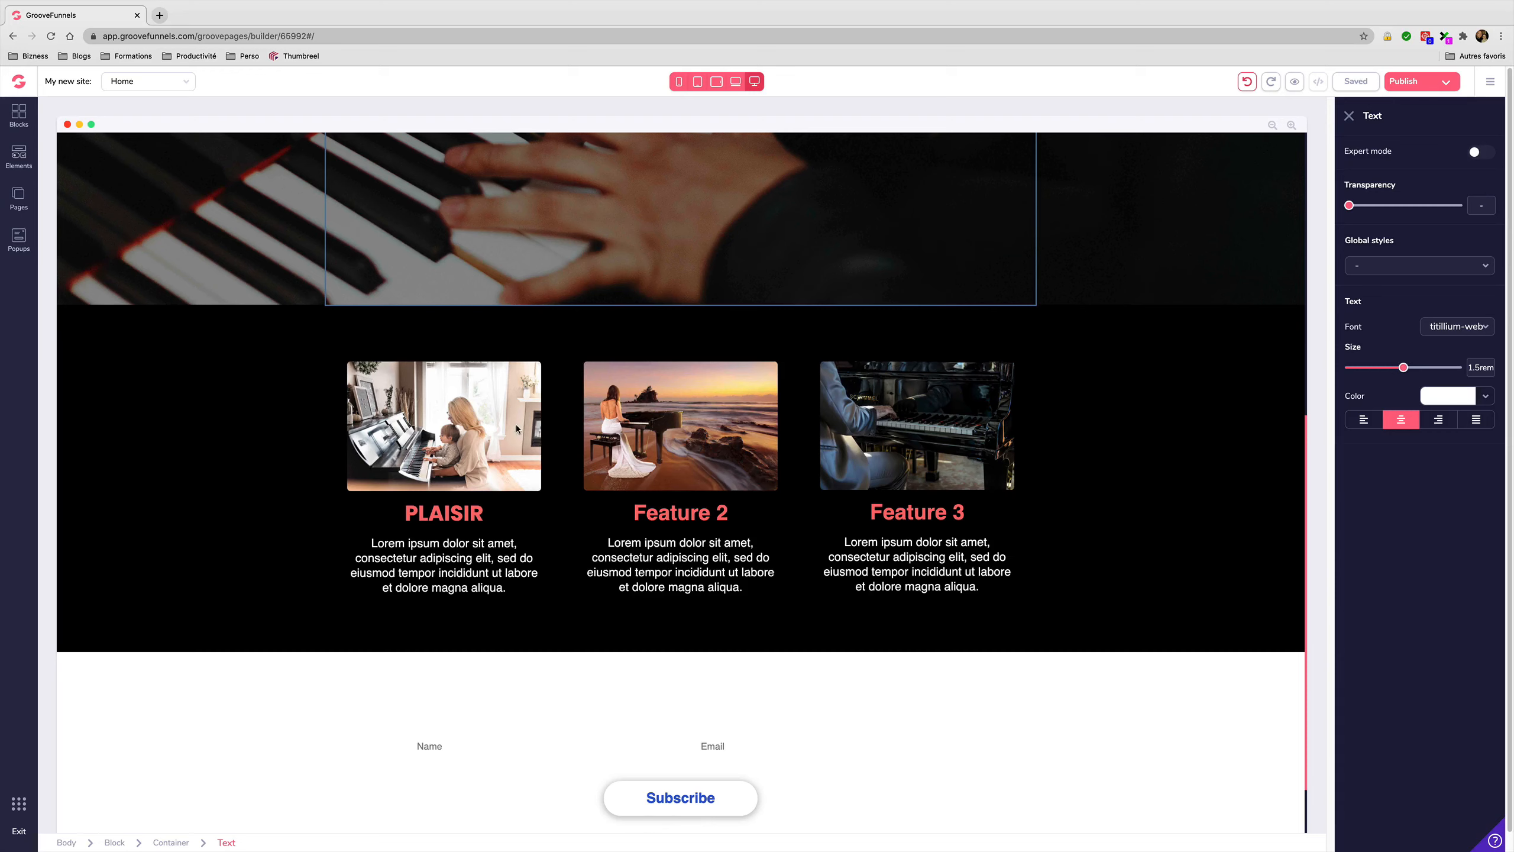
left_click(692, 505)
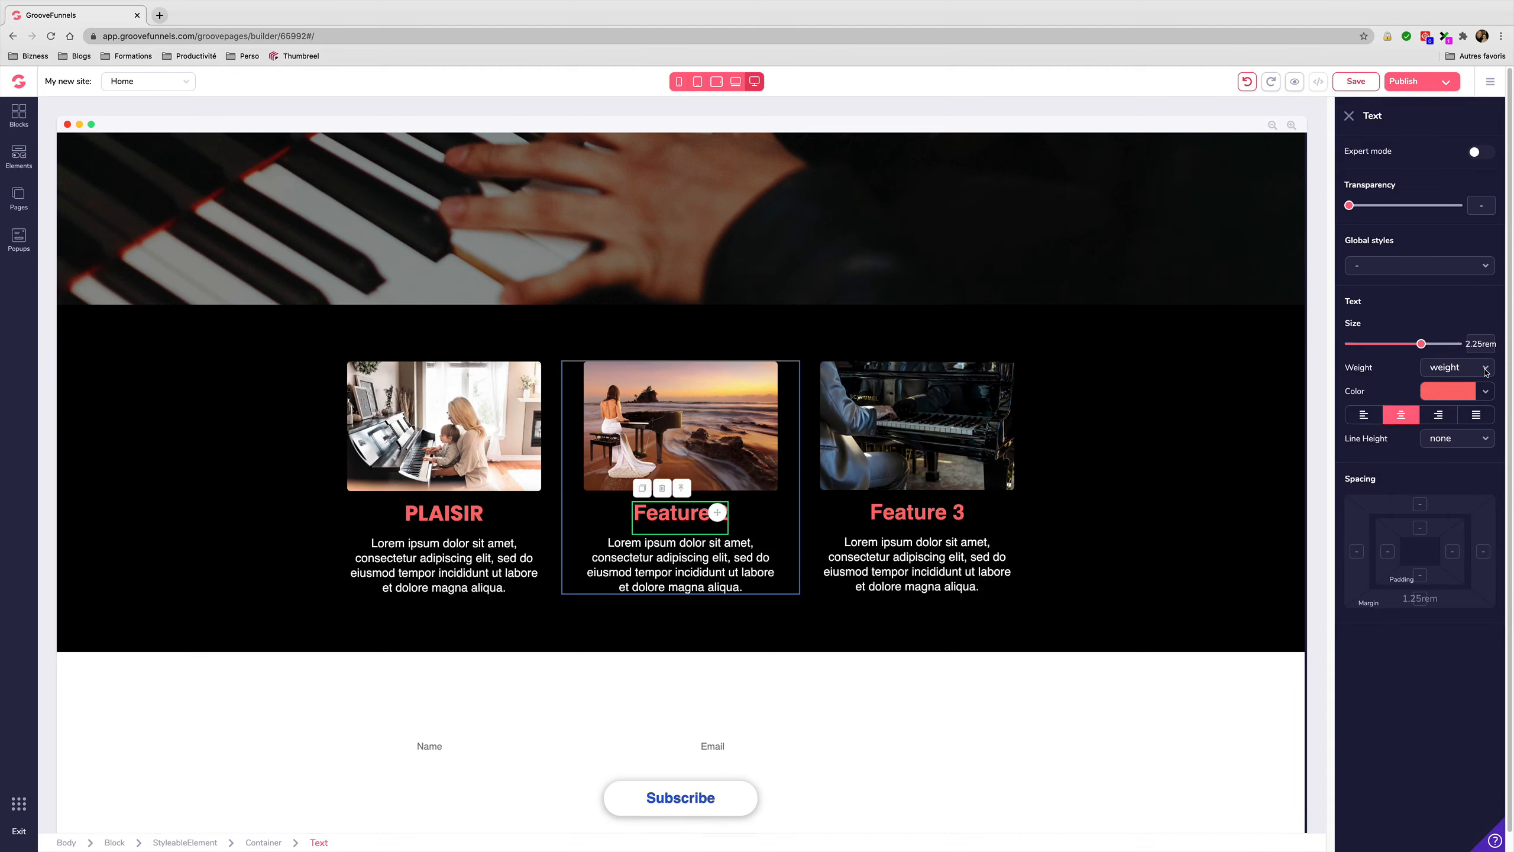
left_click(1475, 439)
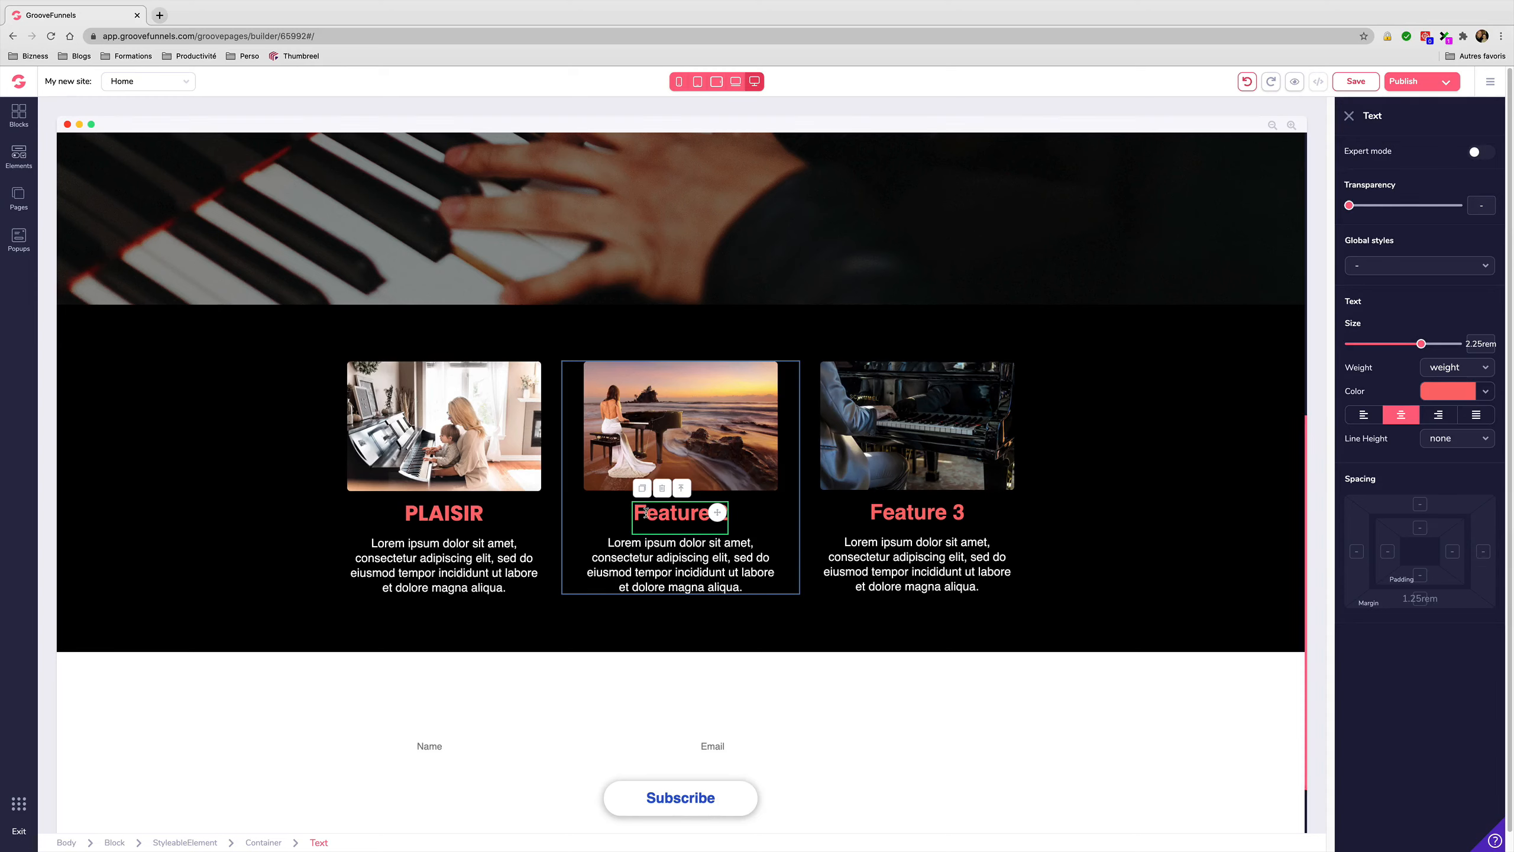
left_click(602, 531)
left_click(685, 519)
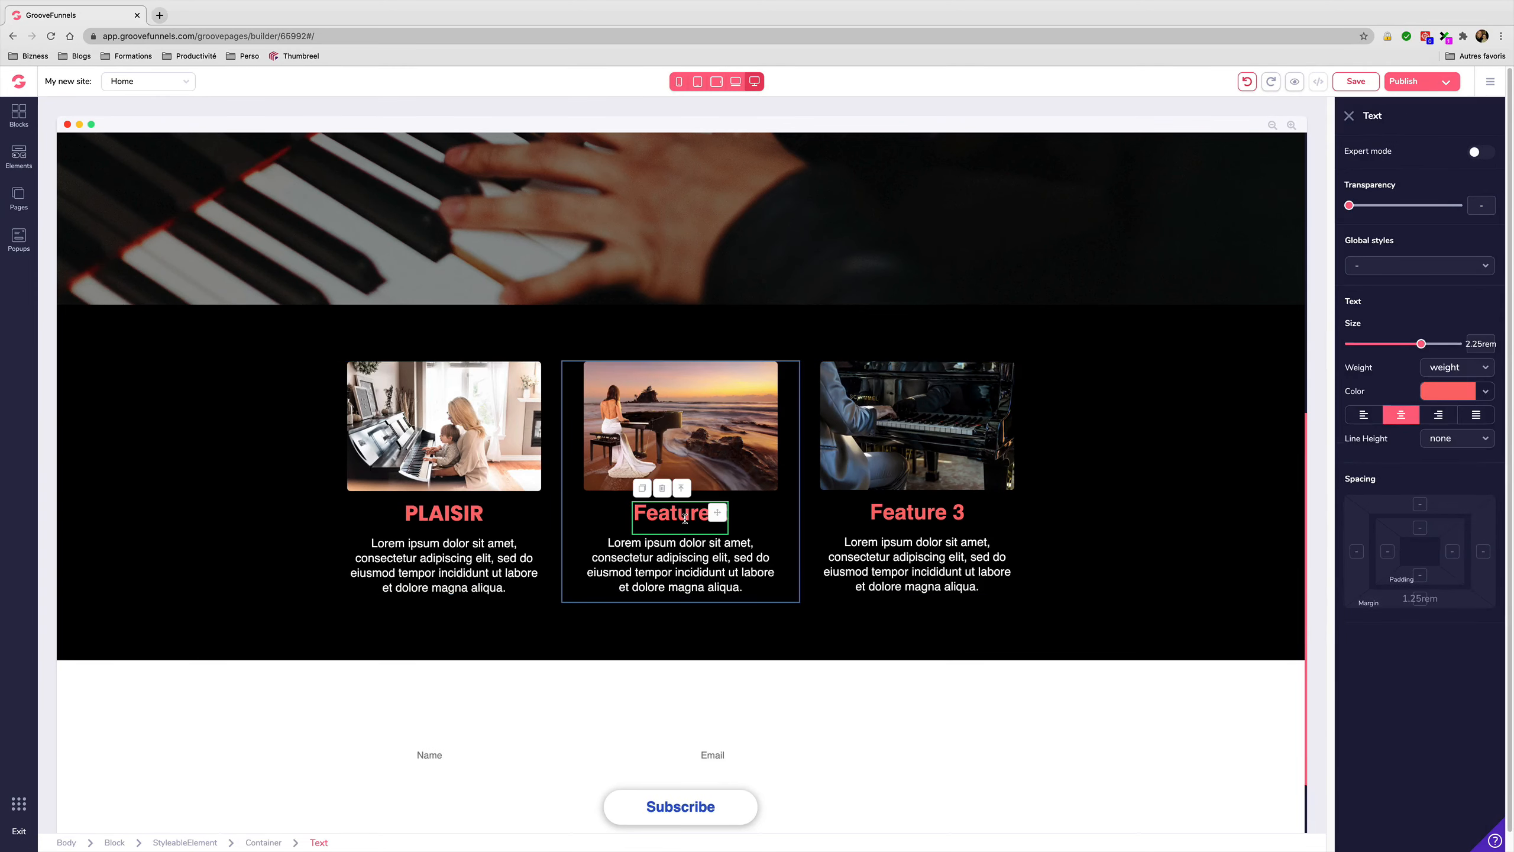
left_click(1484, 152)
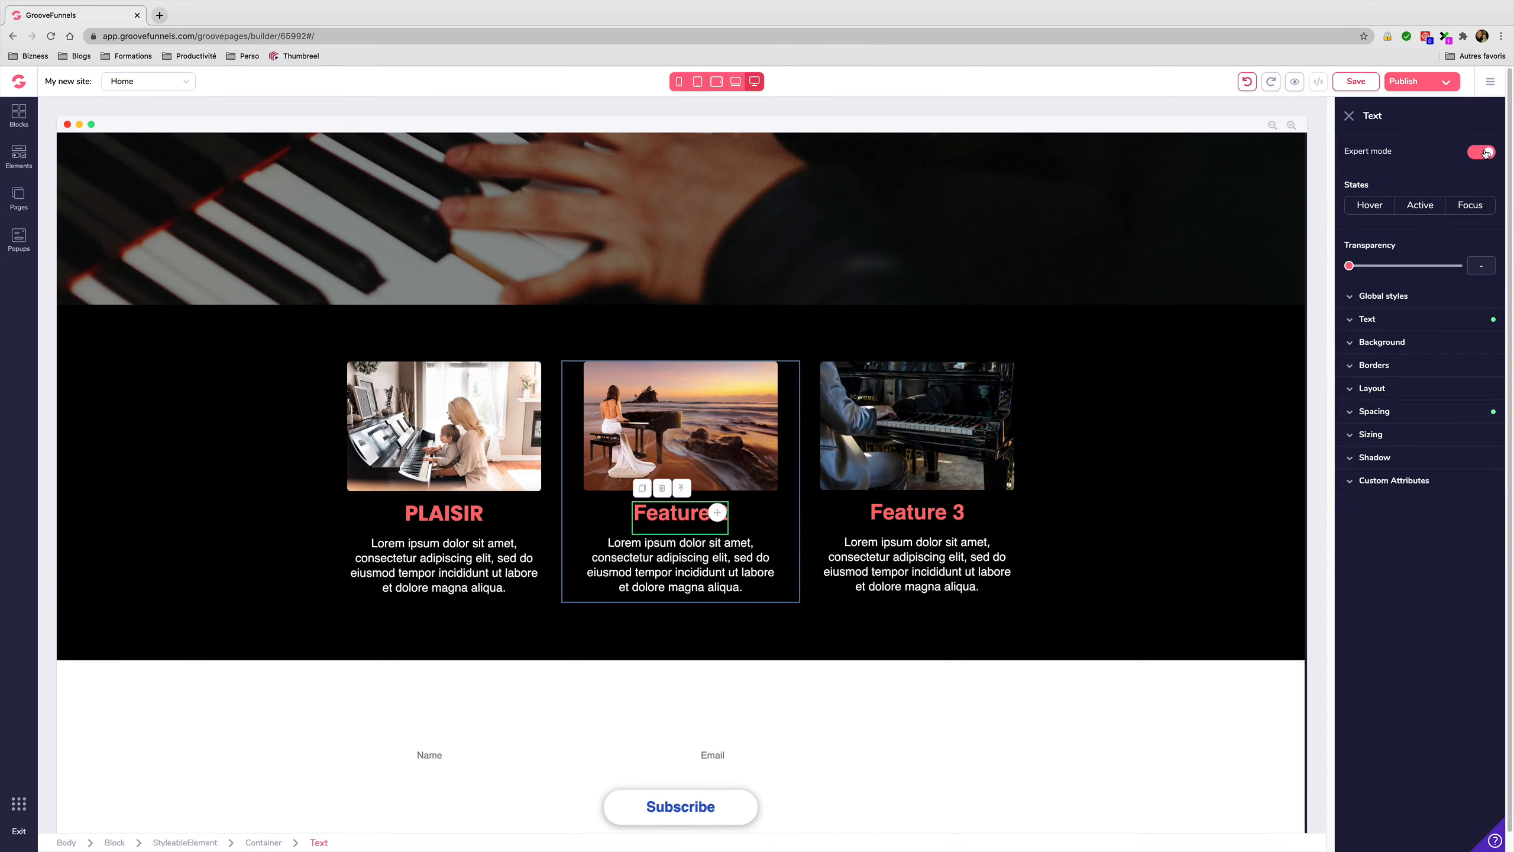
- Set the Feature 2 title's hover-state font to poppins
left_click(659, 514)
left_click(1366, 207)
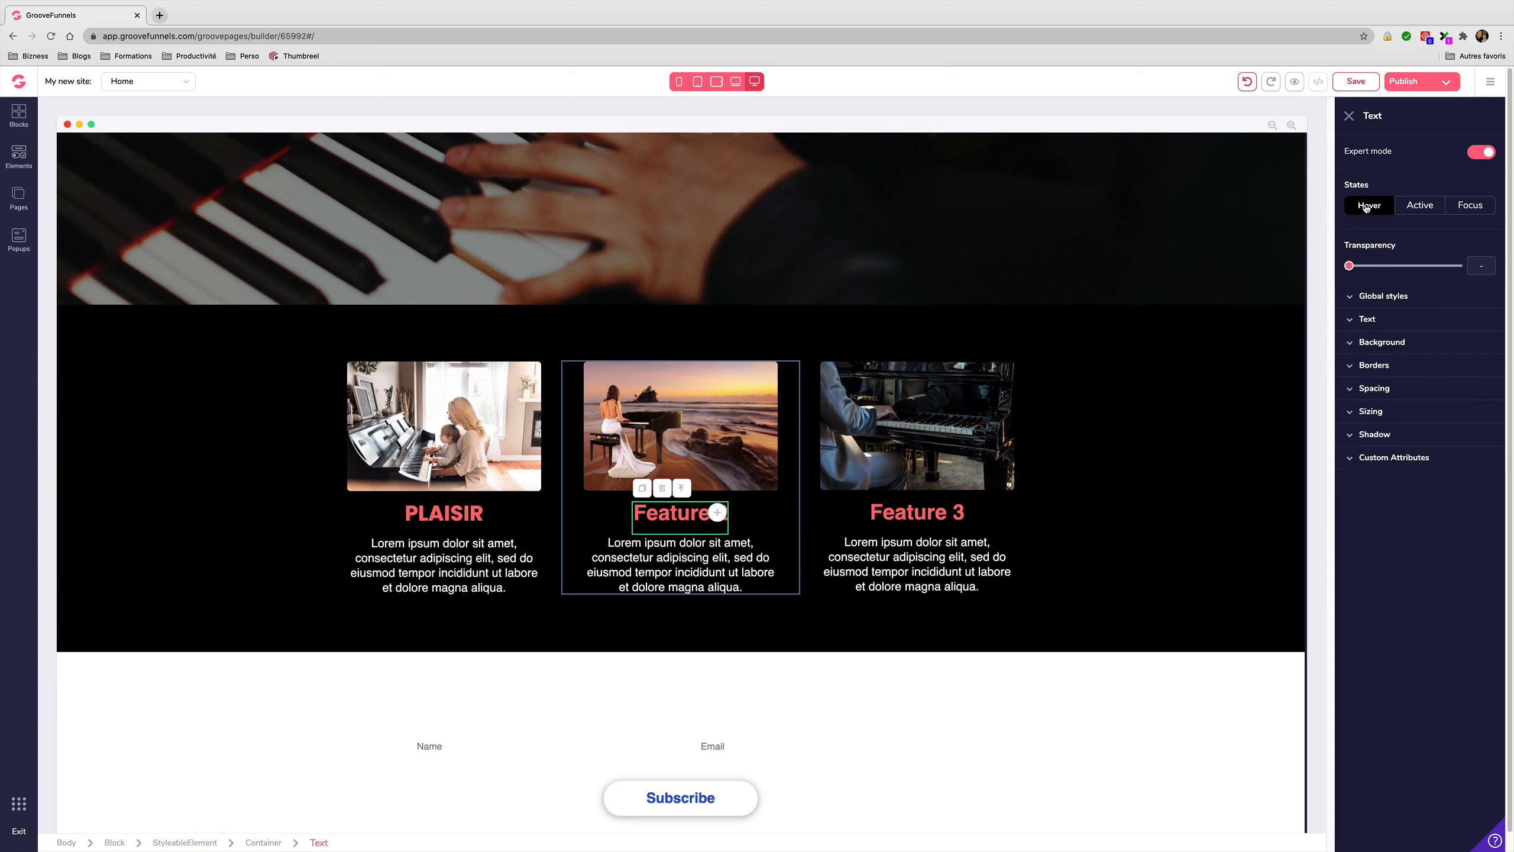
left_click(1393, 296)
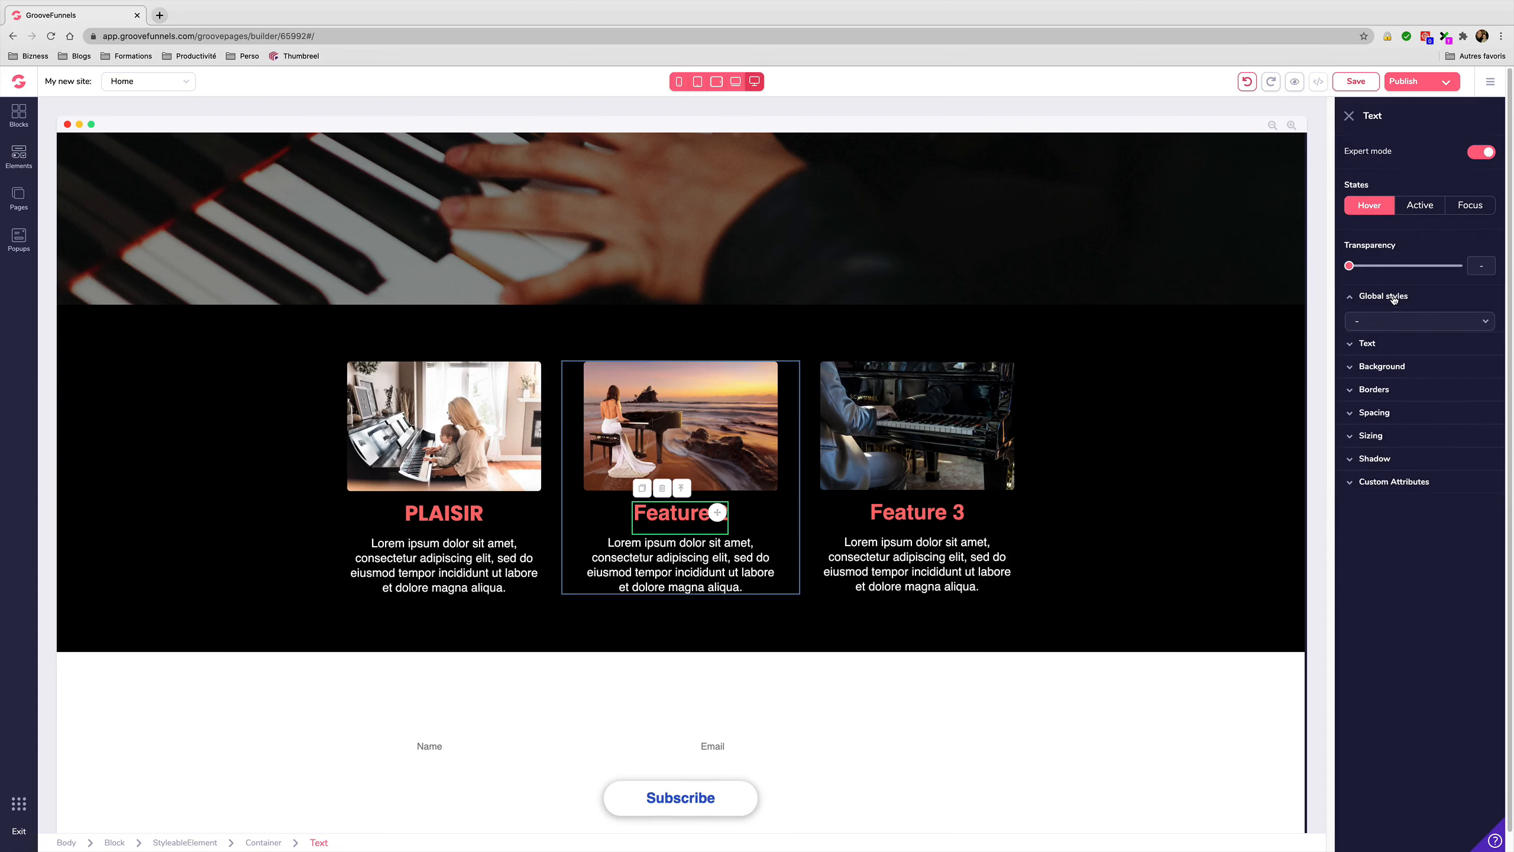
left_click(1365, 351)
left_click(1417, 374)
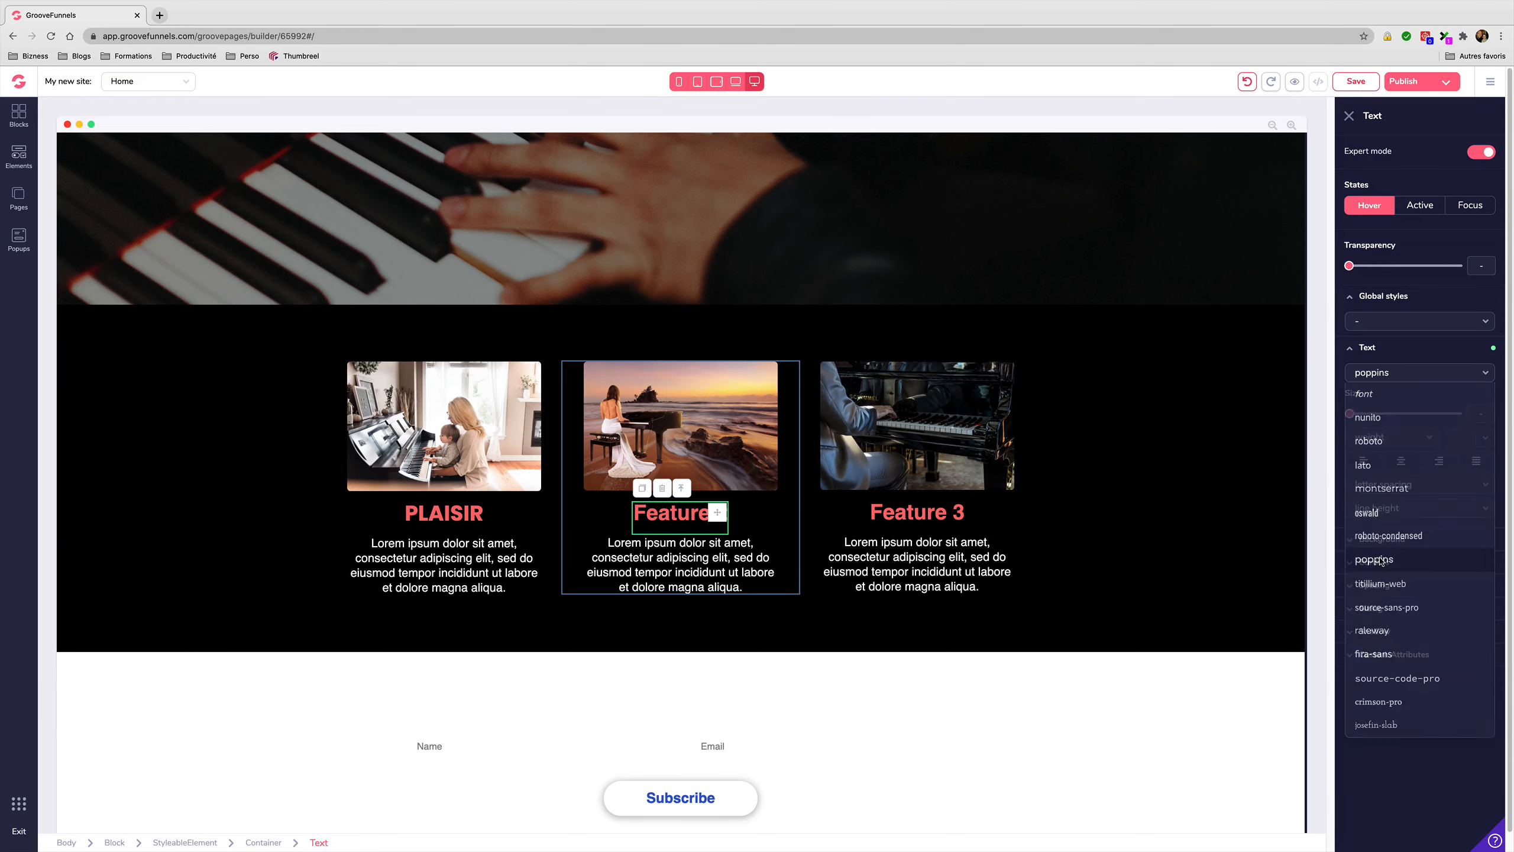
left_click(1378, 560)
- Set the font of the Feature 3 title to poppins
left_click(917, 513)
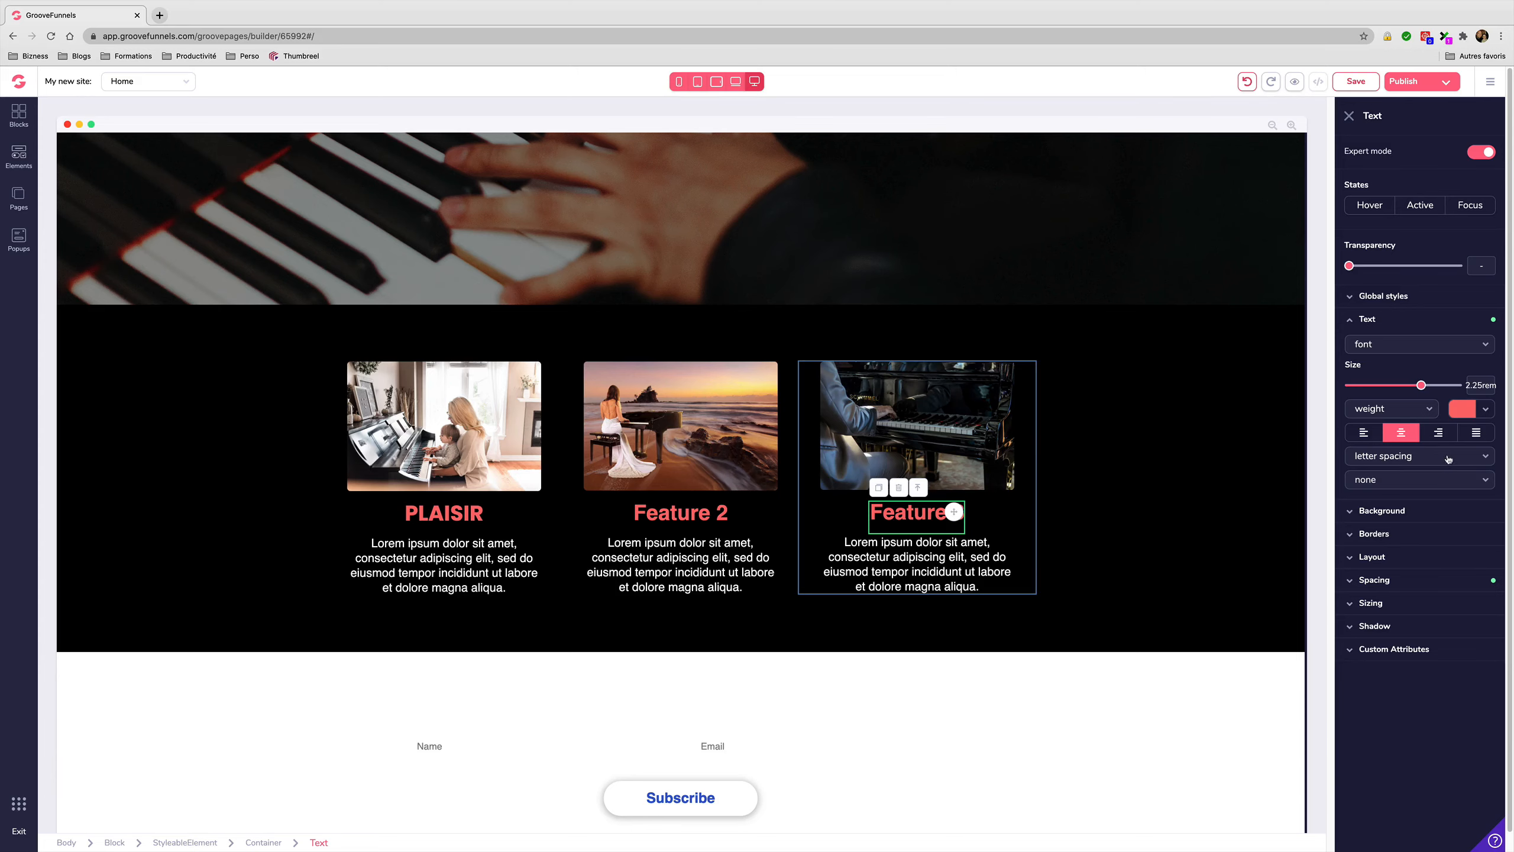
left_click(1436, 346)
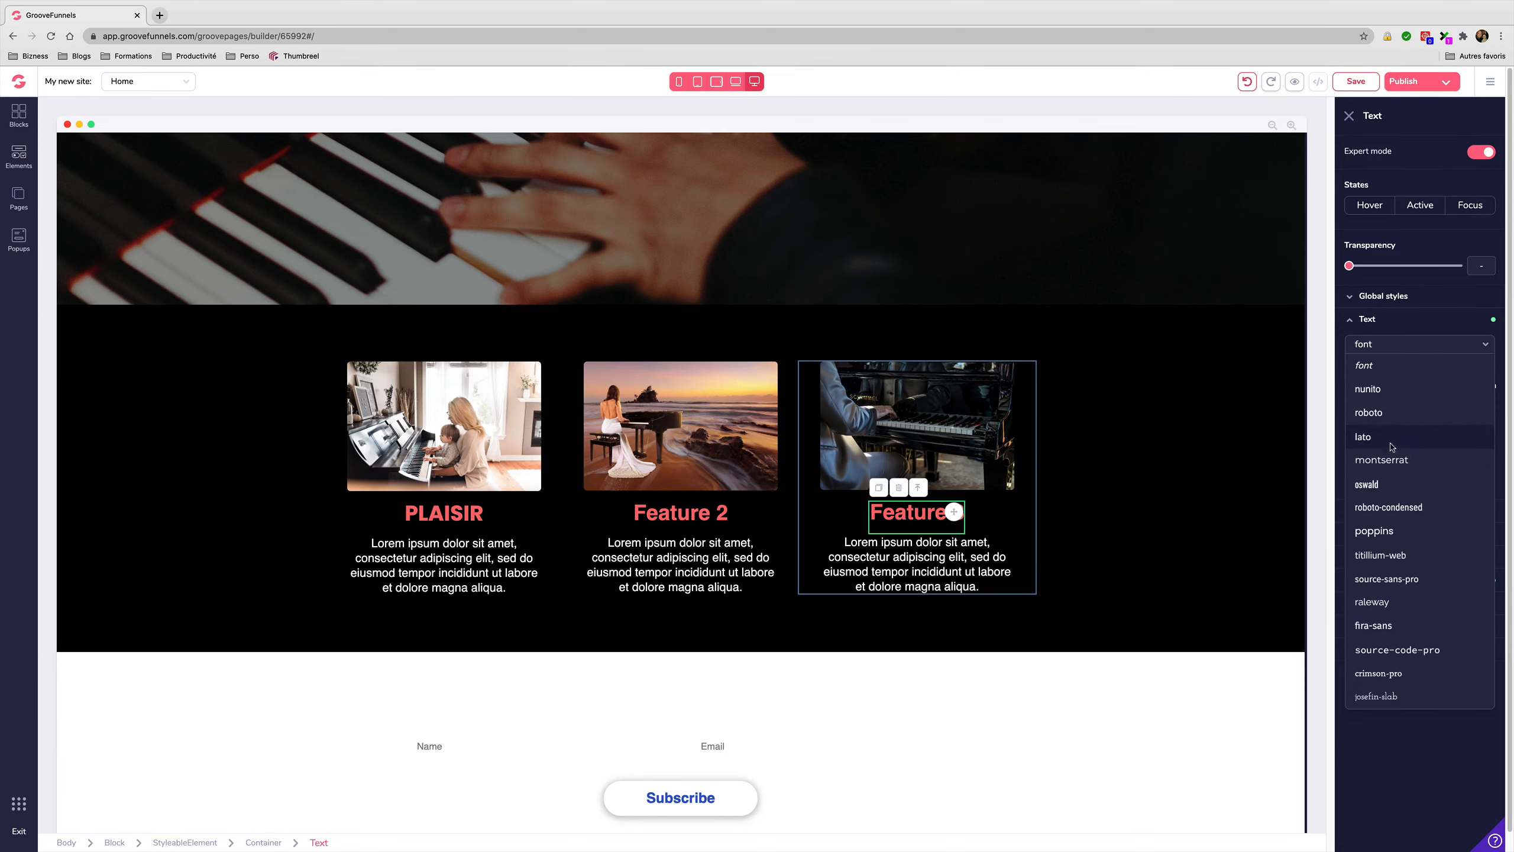
left_click(1374, 531)
left_click(1101, 717)
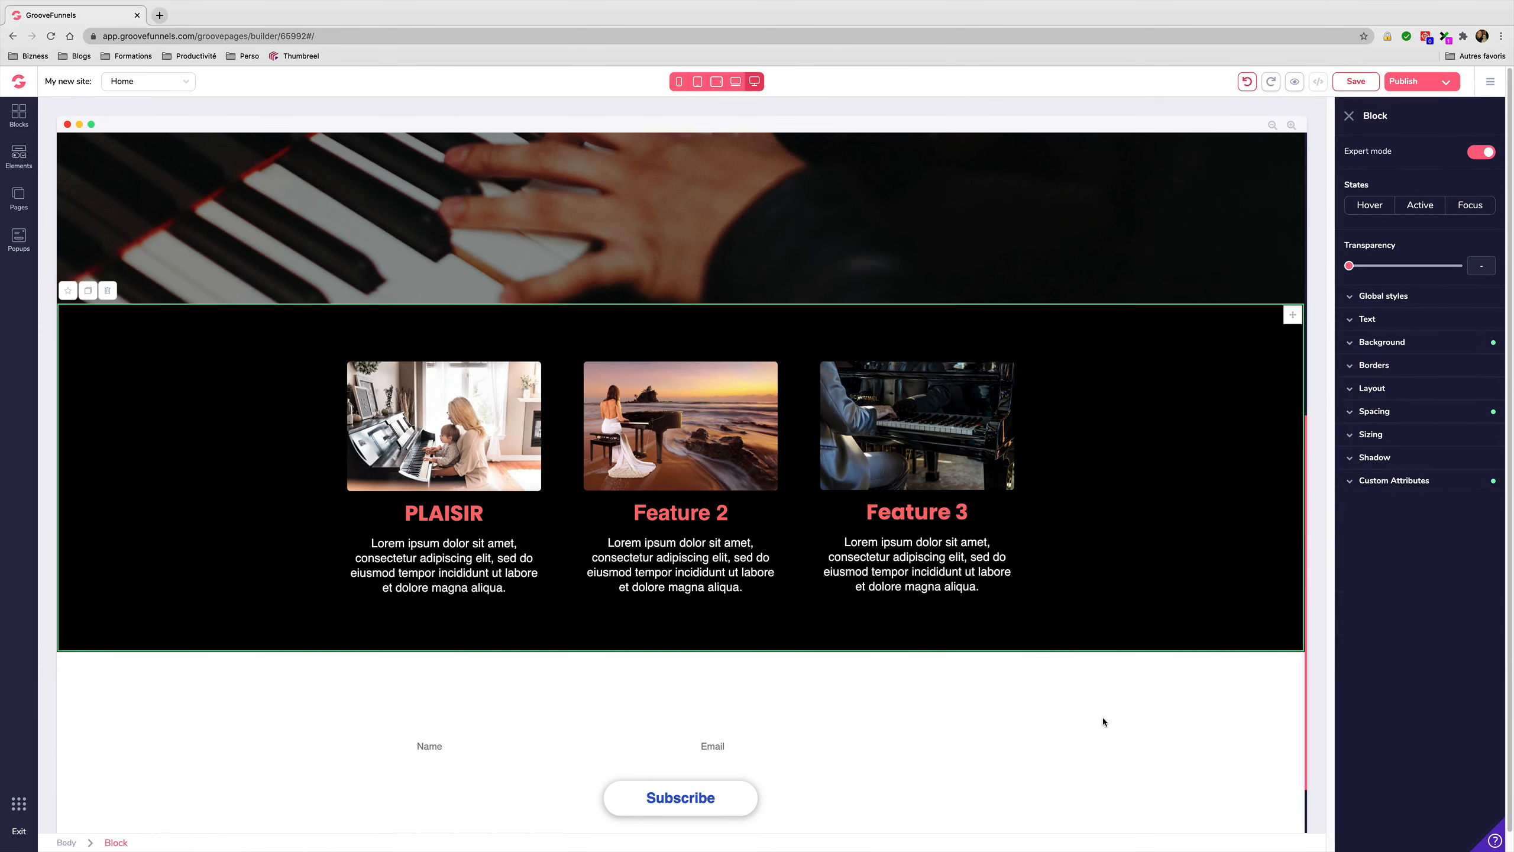
- Replace the Feature 2 title text with LUDIQUE
scroll(1104, 721, "up", 8)
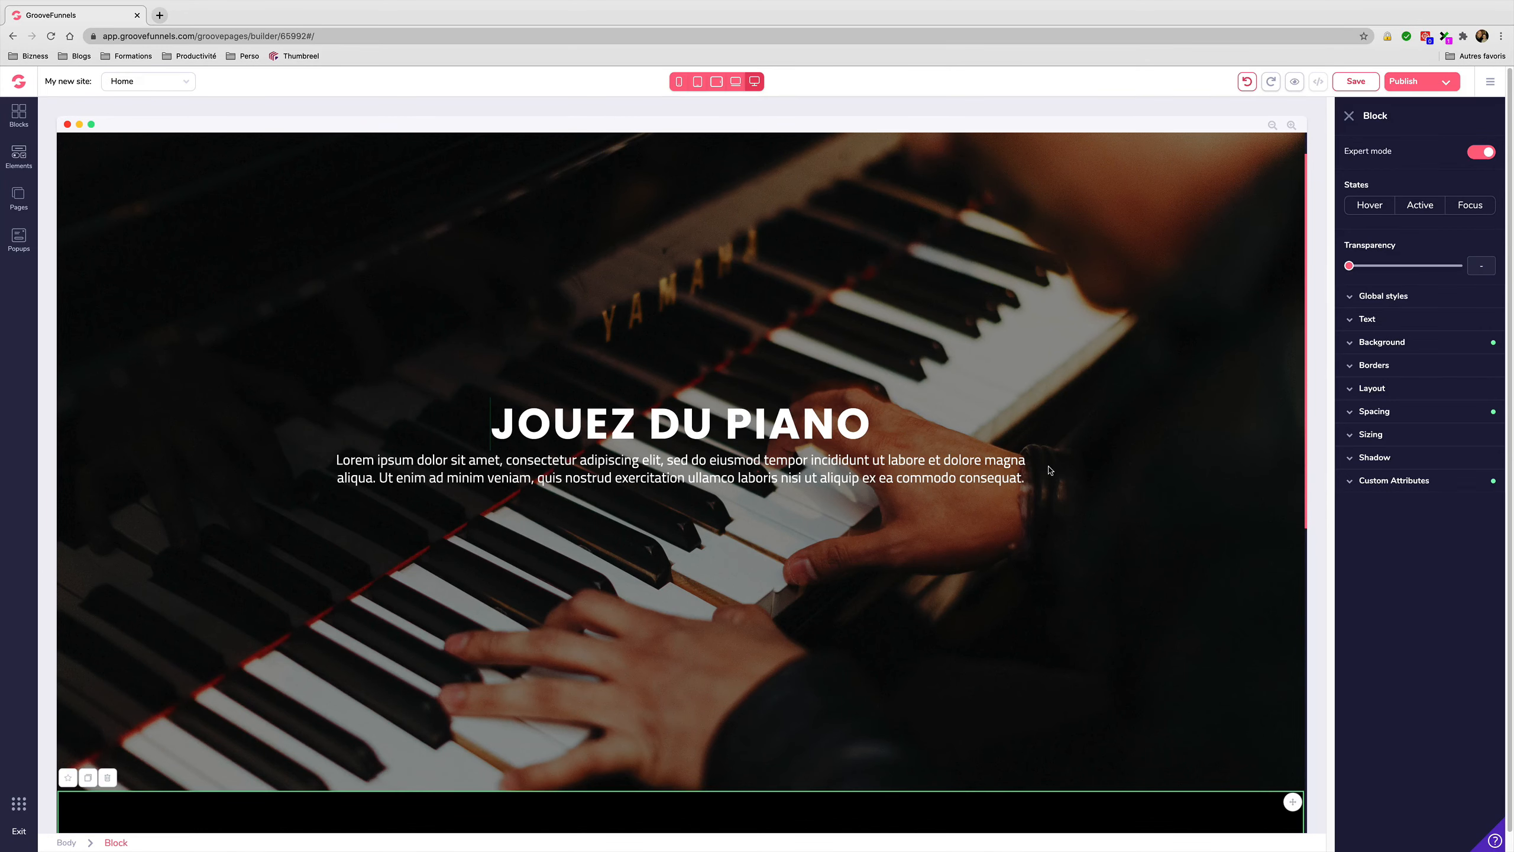
scroll(1033, 631, "up", 1)
scroll(1032, 631, "down", 1)
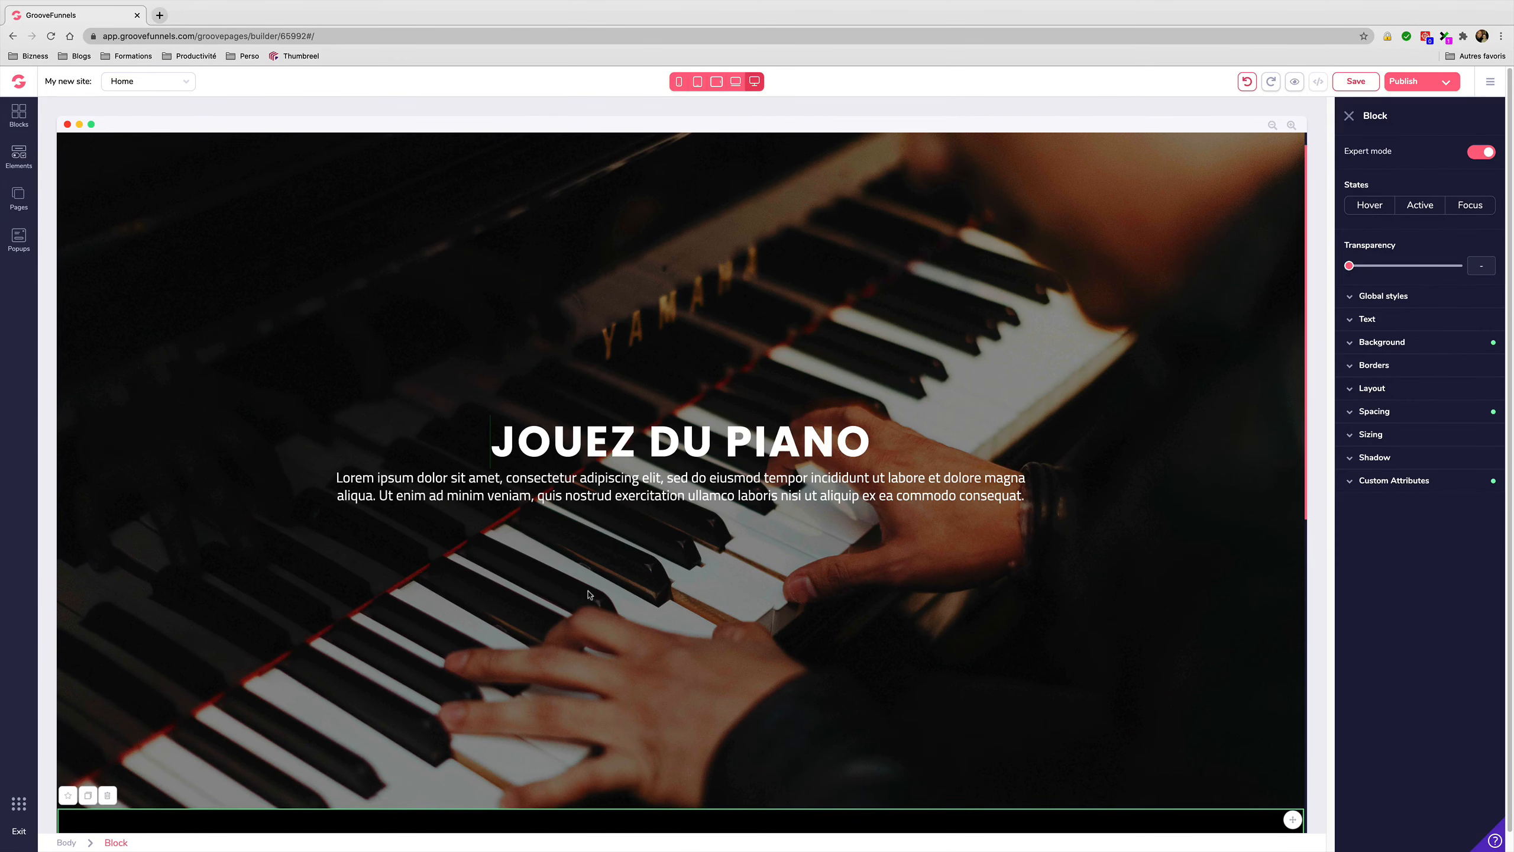
scroll(594, 593, "down", 5)
scroll(593, 594, "down", 2)
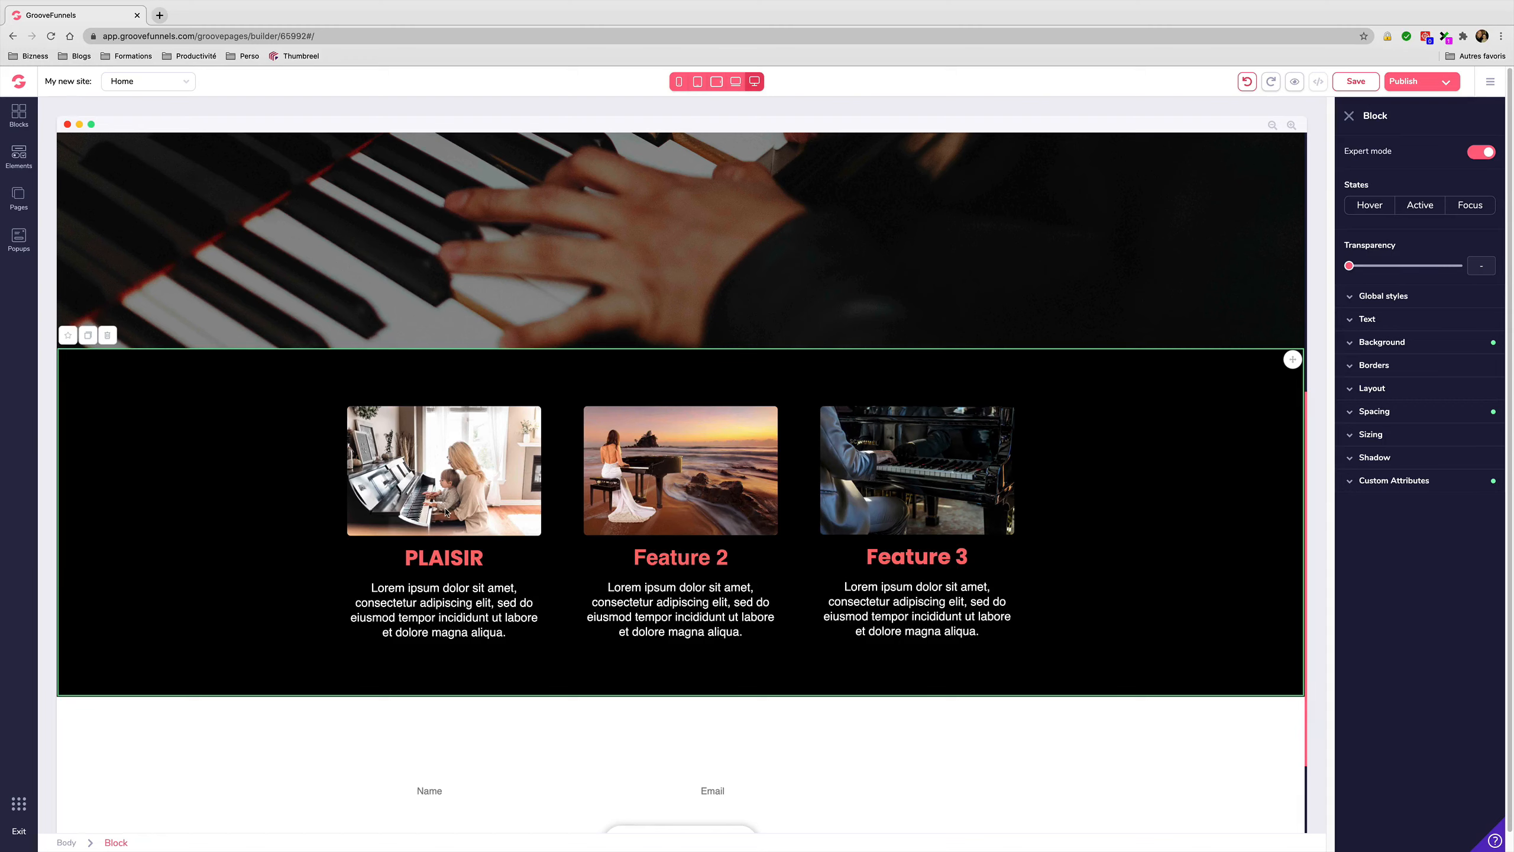
left_click(679, 559)
double_click(679, 559)
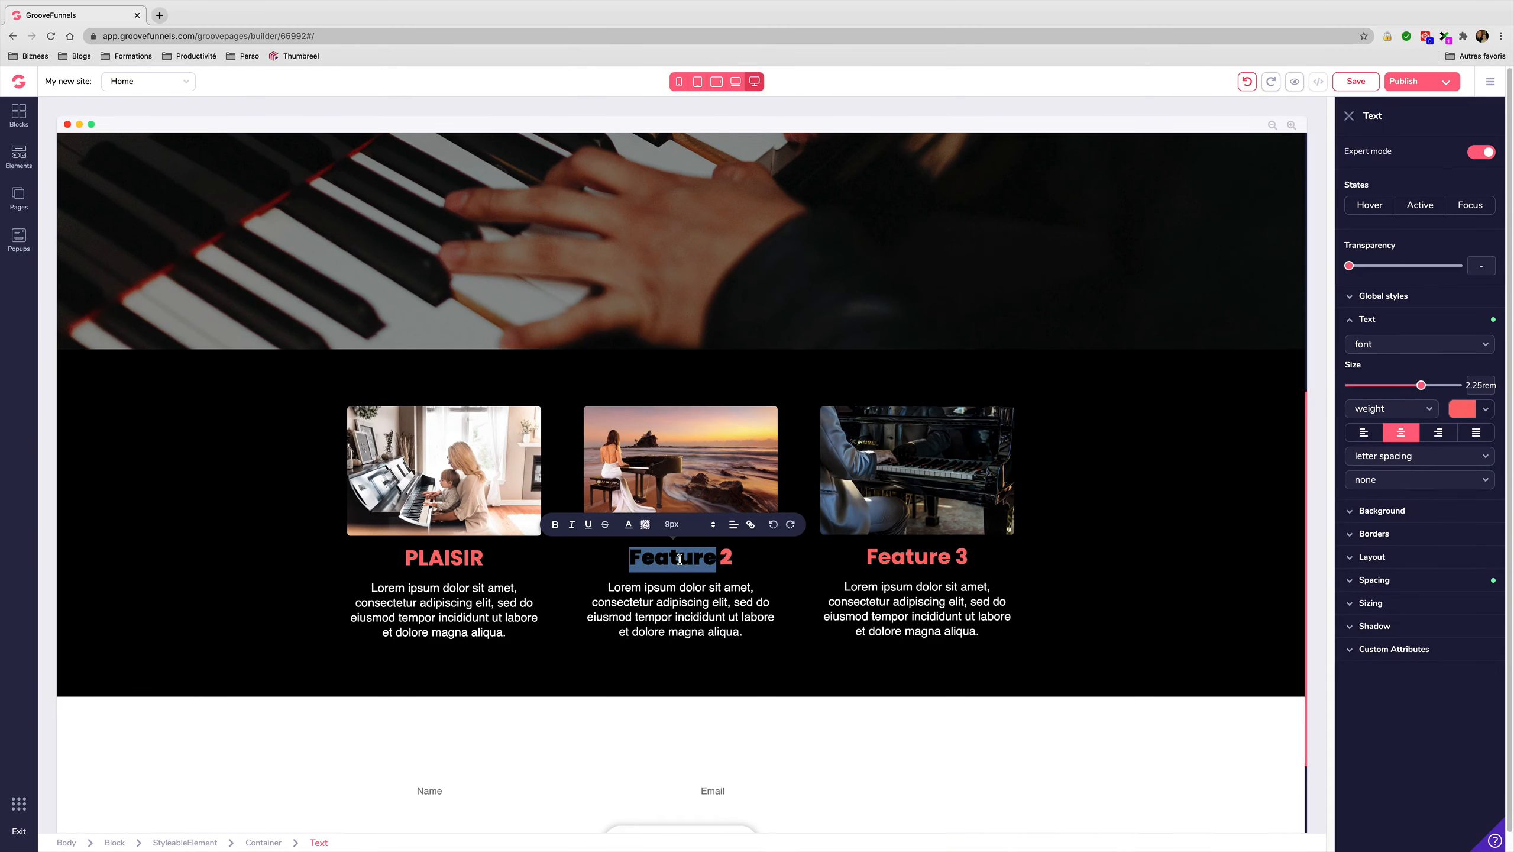
triple_click(680, 559)
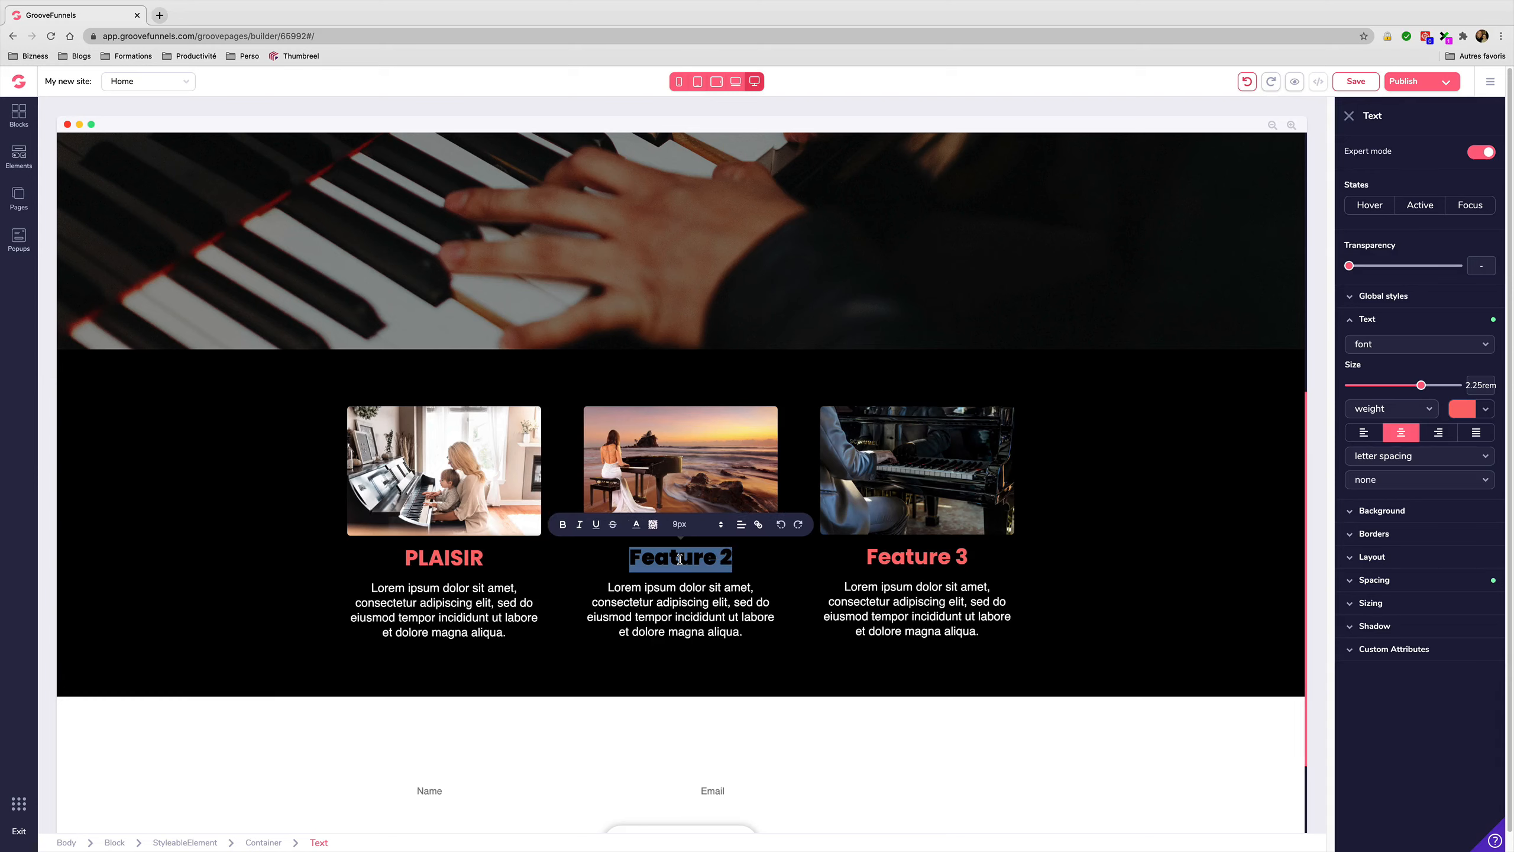
type("LUDIQUE")
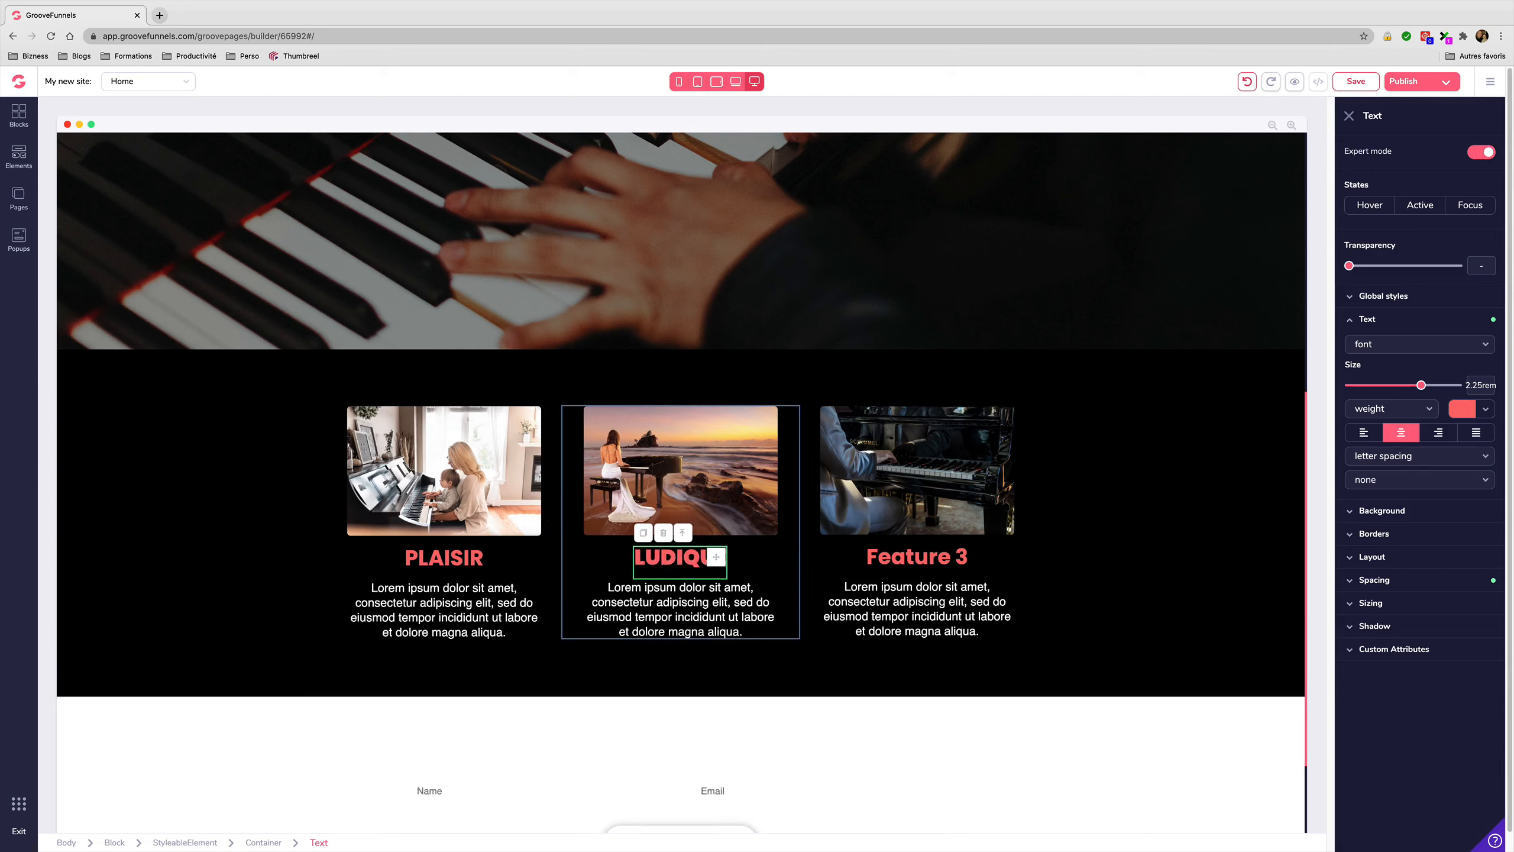
- Replace the Feature 3 title text with FACILE
double_click(894, 555)
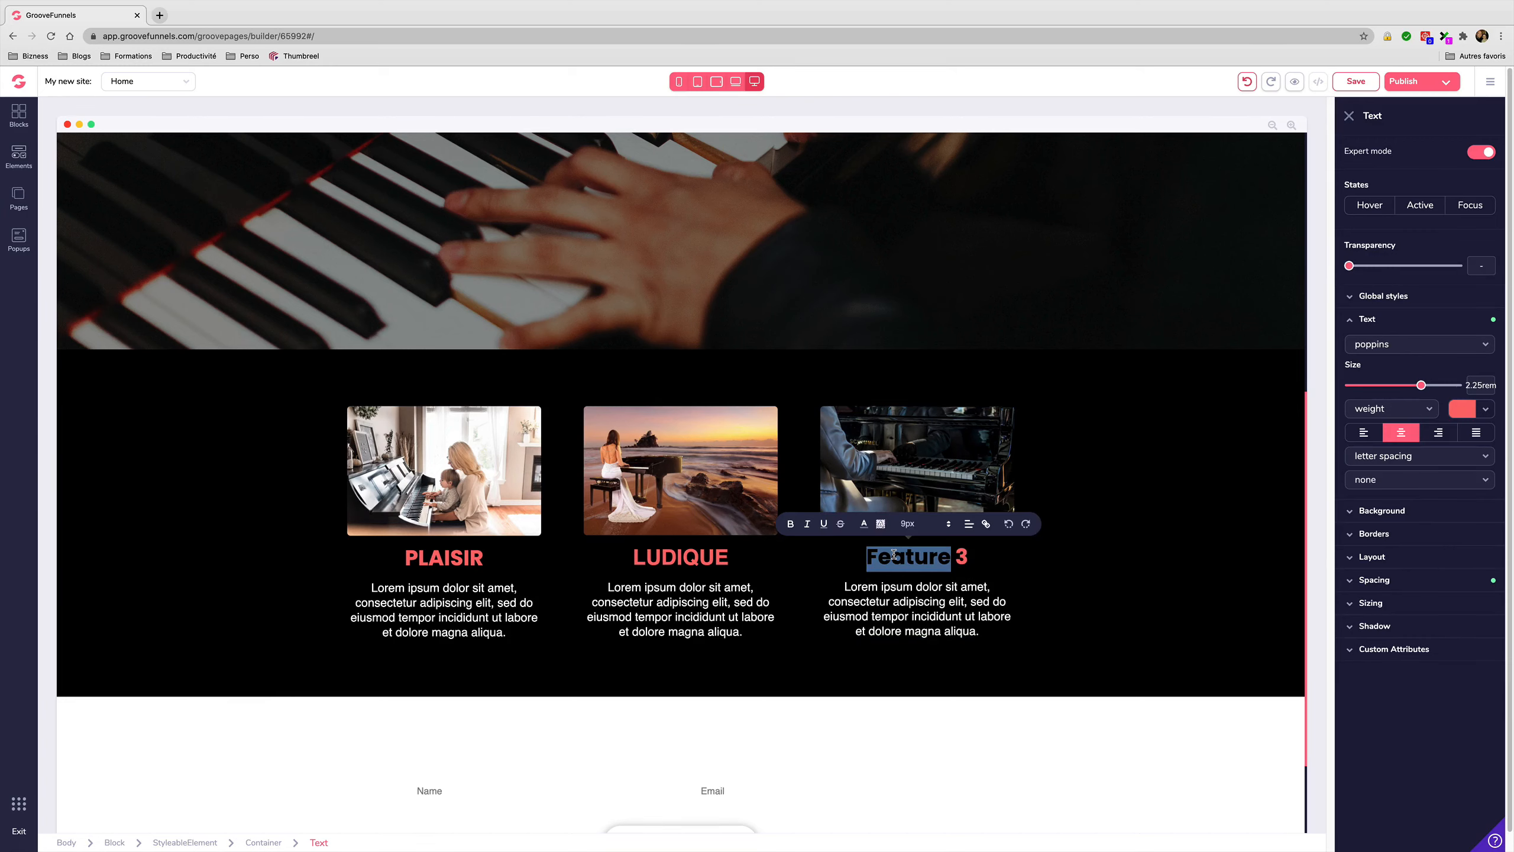
triple_click(893, 554)
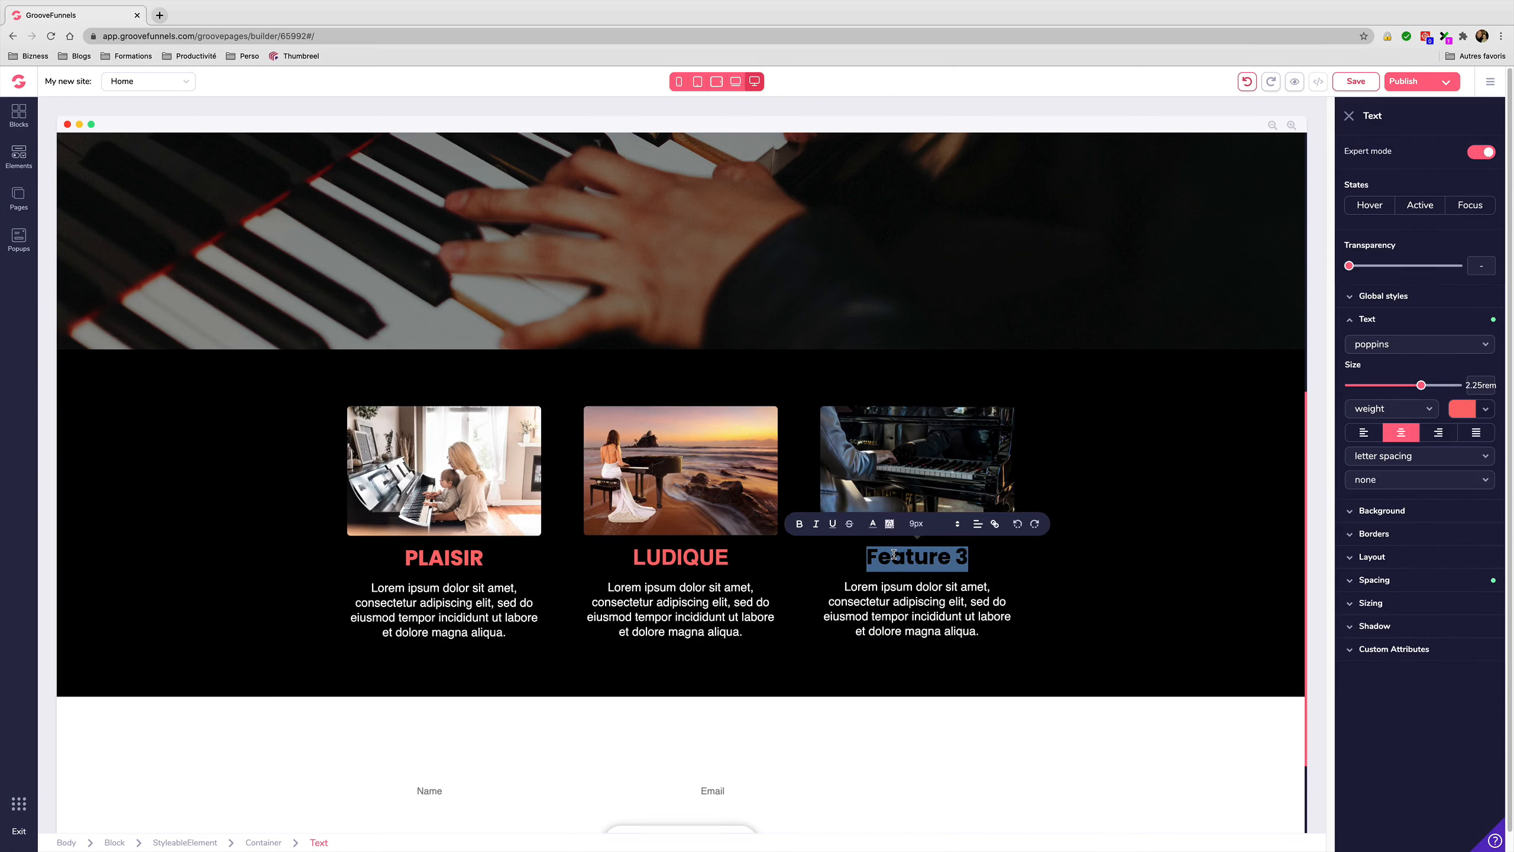
type("FACI")
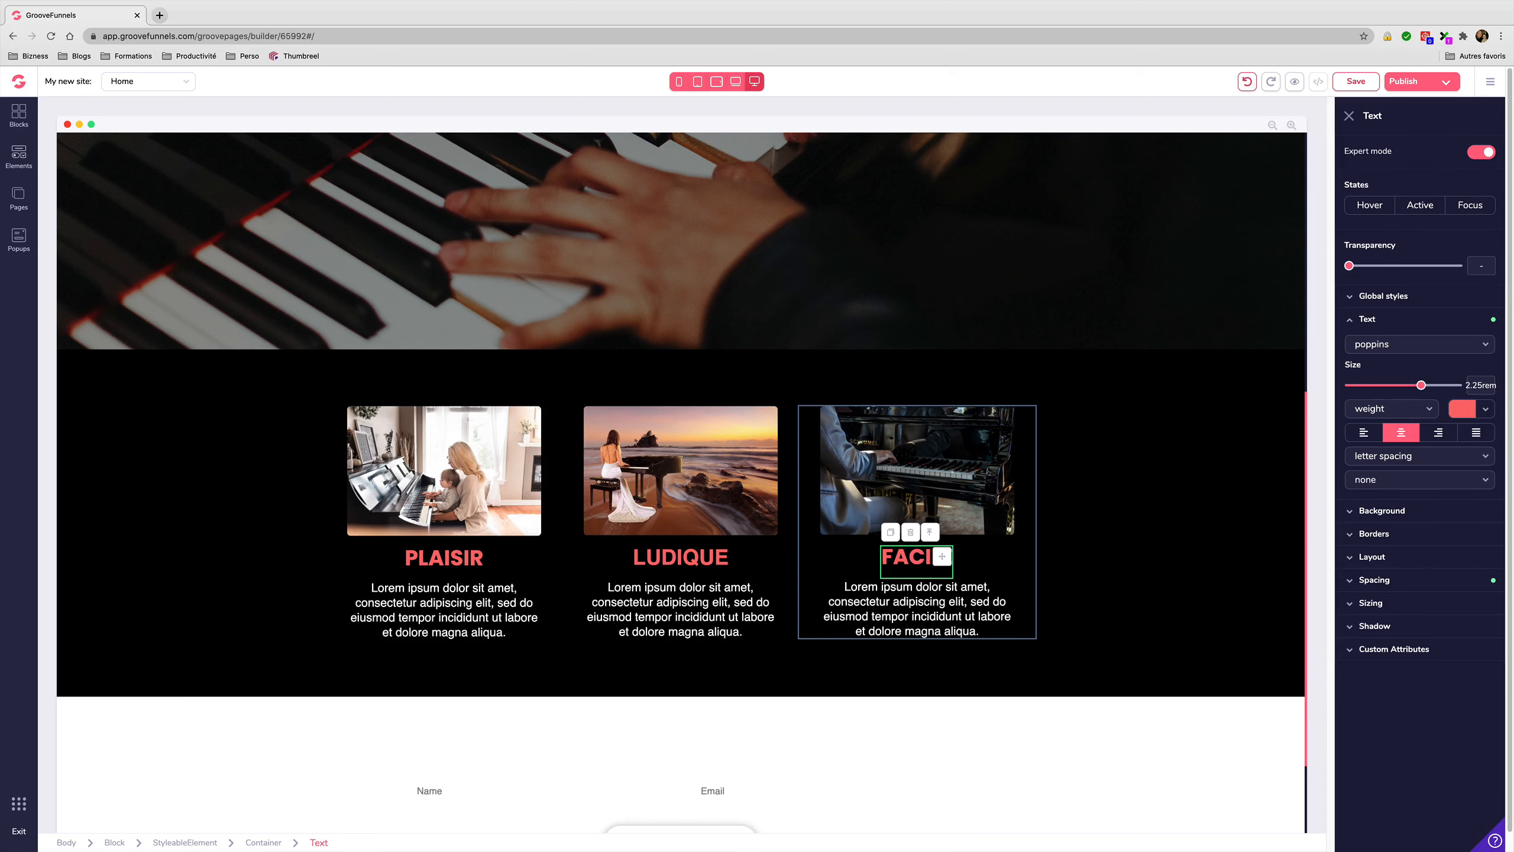
type("LE")
left_click(1031, 575)
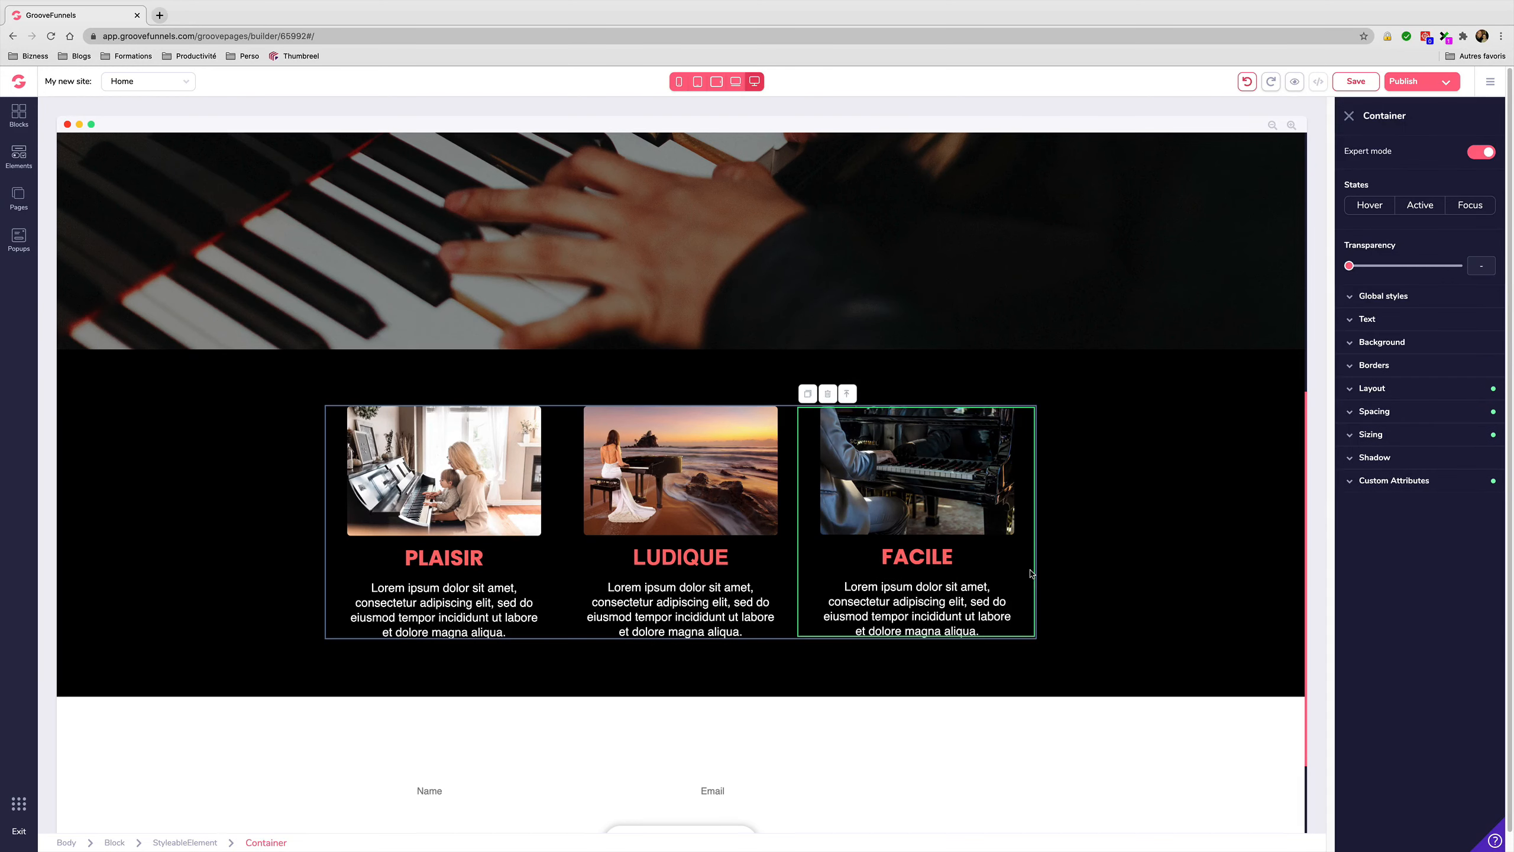
left_click(1109, 557)
- Set the background color of the subscribe form block to black (#000000)
scroll(1109, 558, "down", 3)
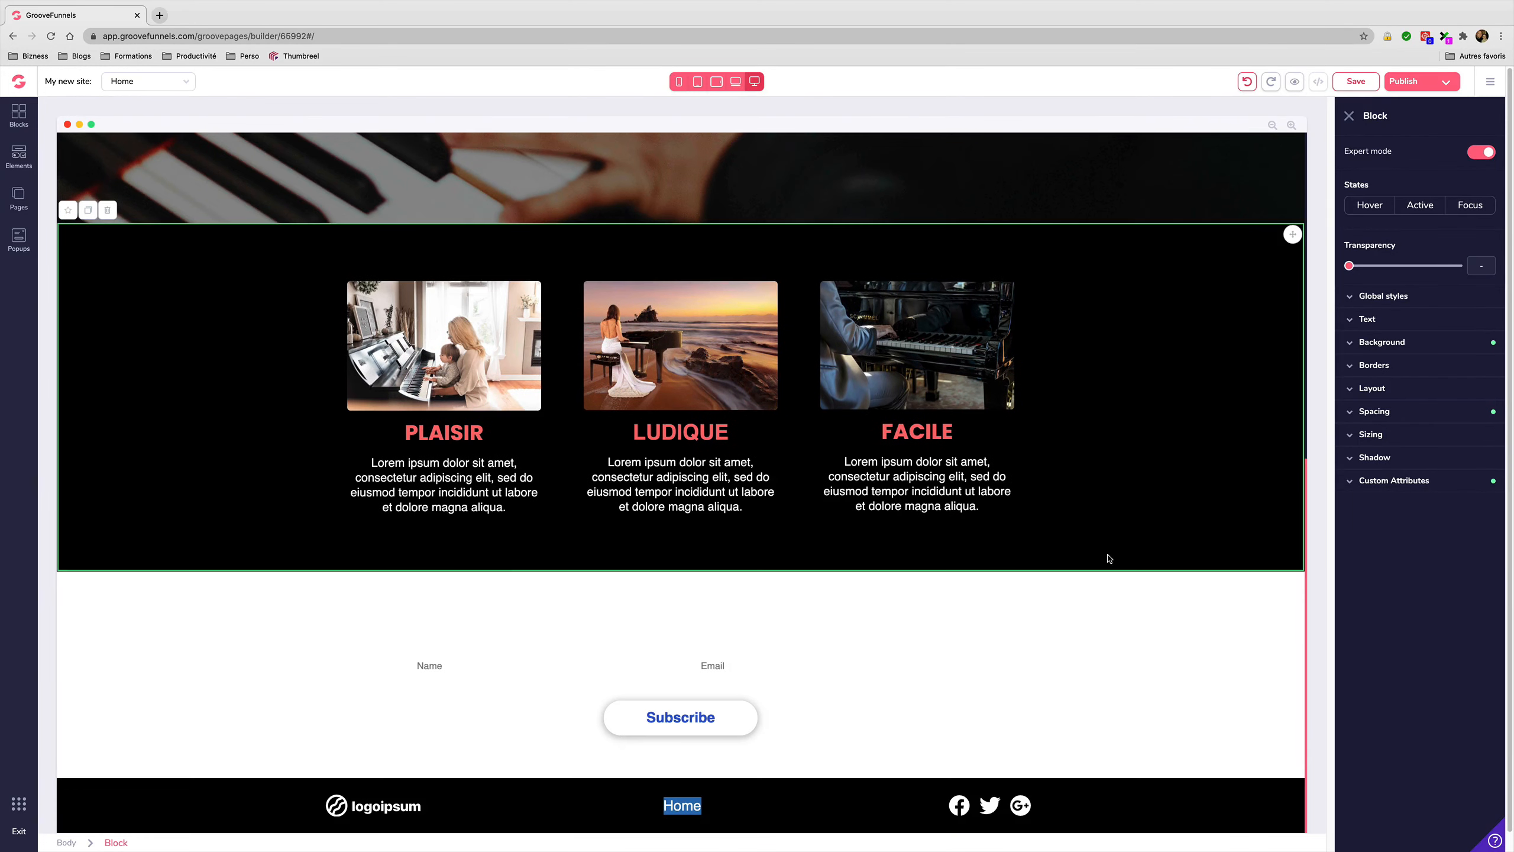
left_click(1067, 595)
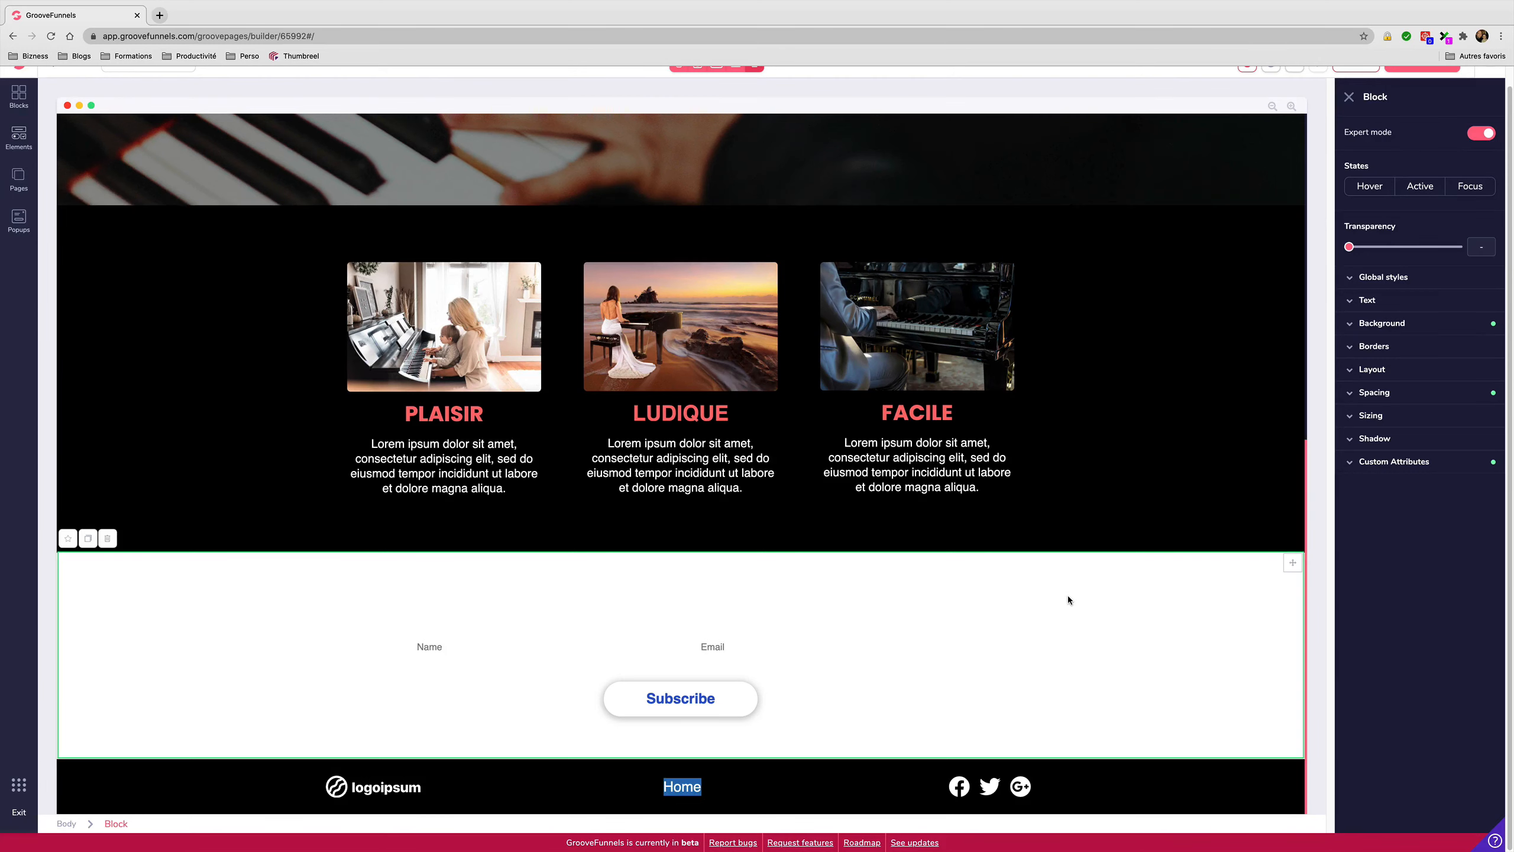
left_click(1372, 326)
left_click(1477, 349)
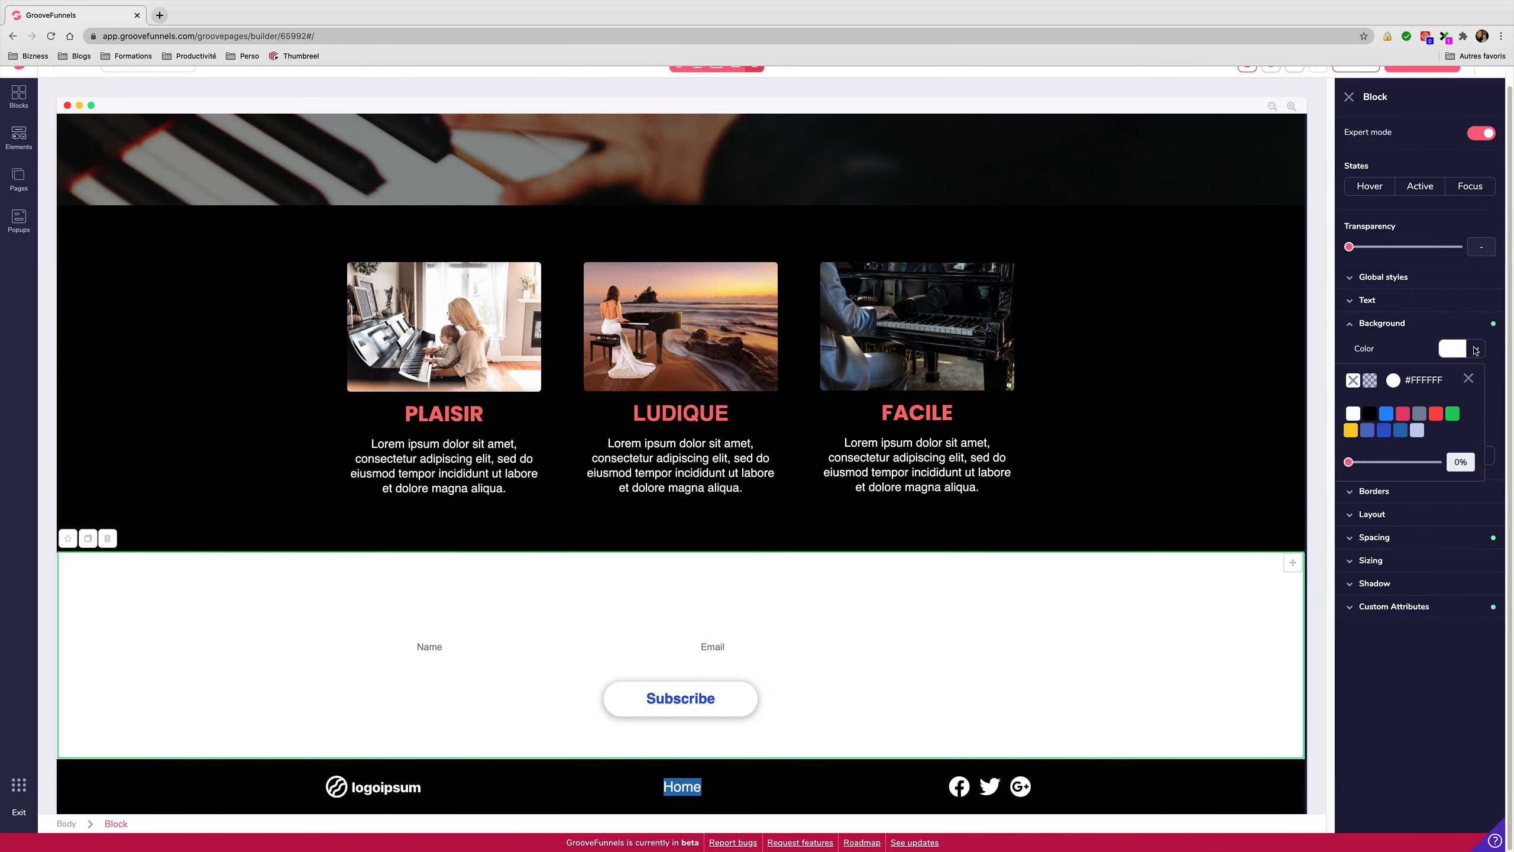
left_click(1368, 415)
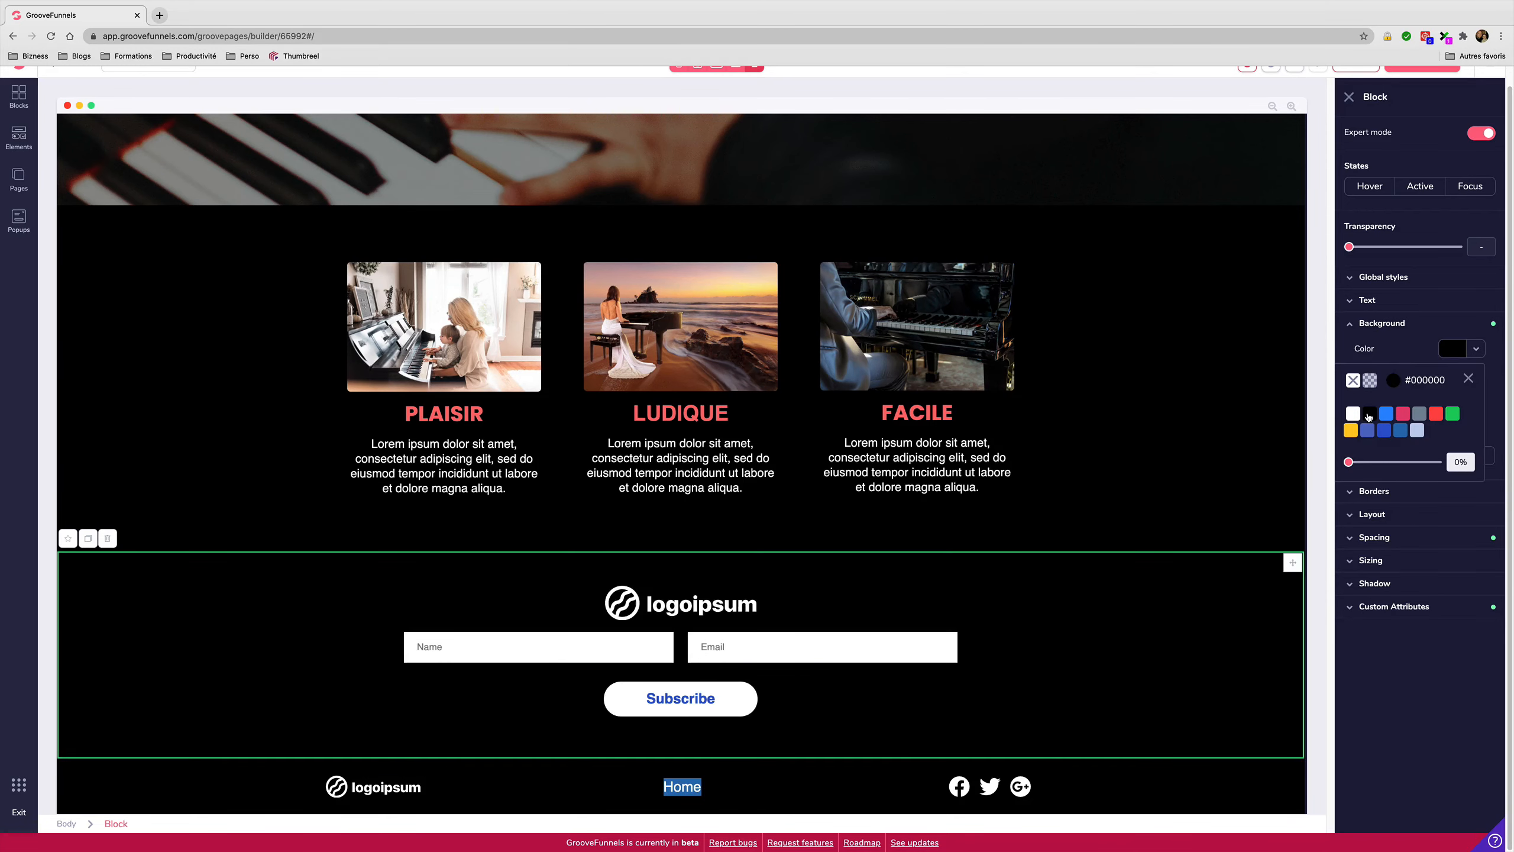
- Open the page preview and examine the layout from the hero through the features, subscribe form and footer
scroll(1162, 684, "up", 10)
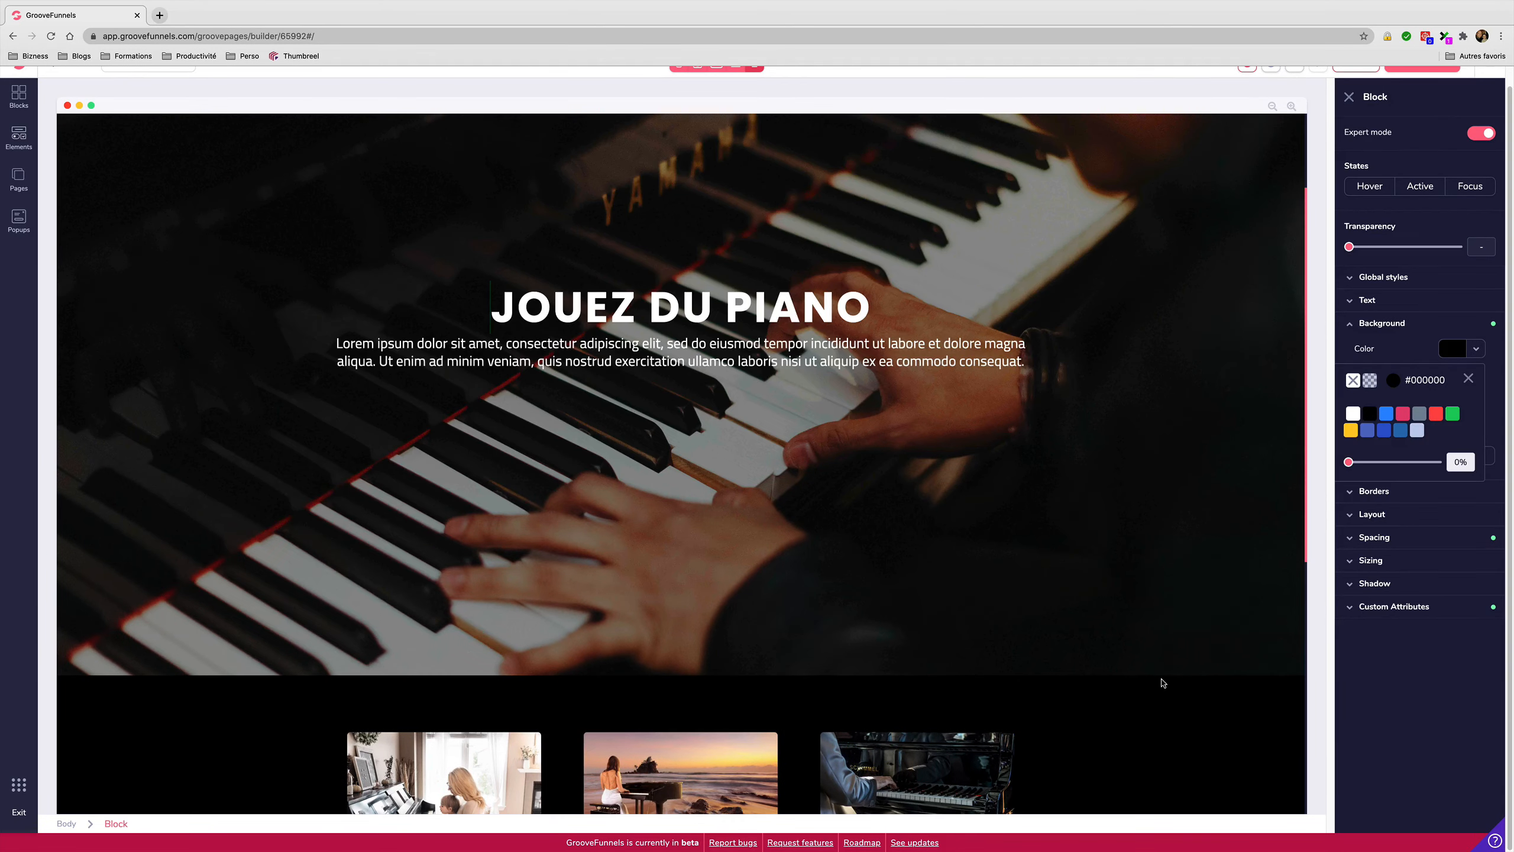
scroll(1162, 683, "down", 10)
scroll(1162, 682, "up", 1)
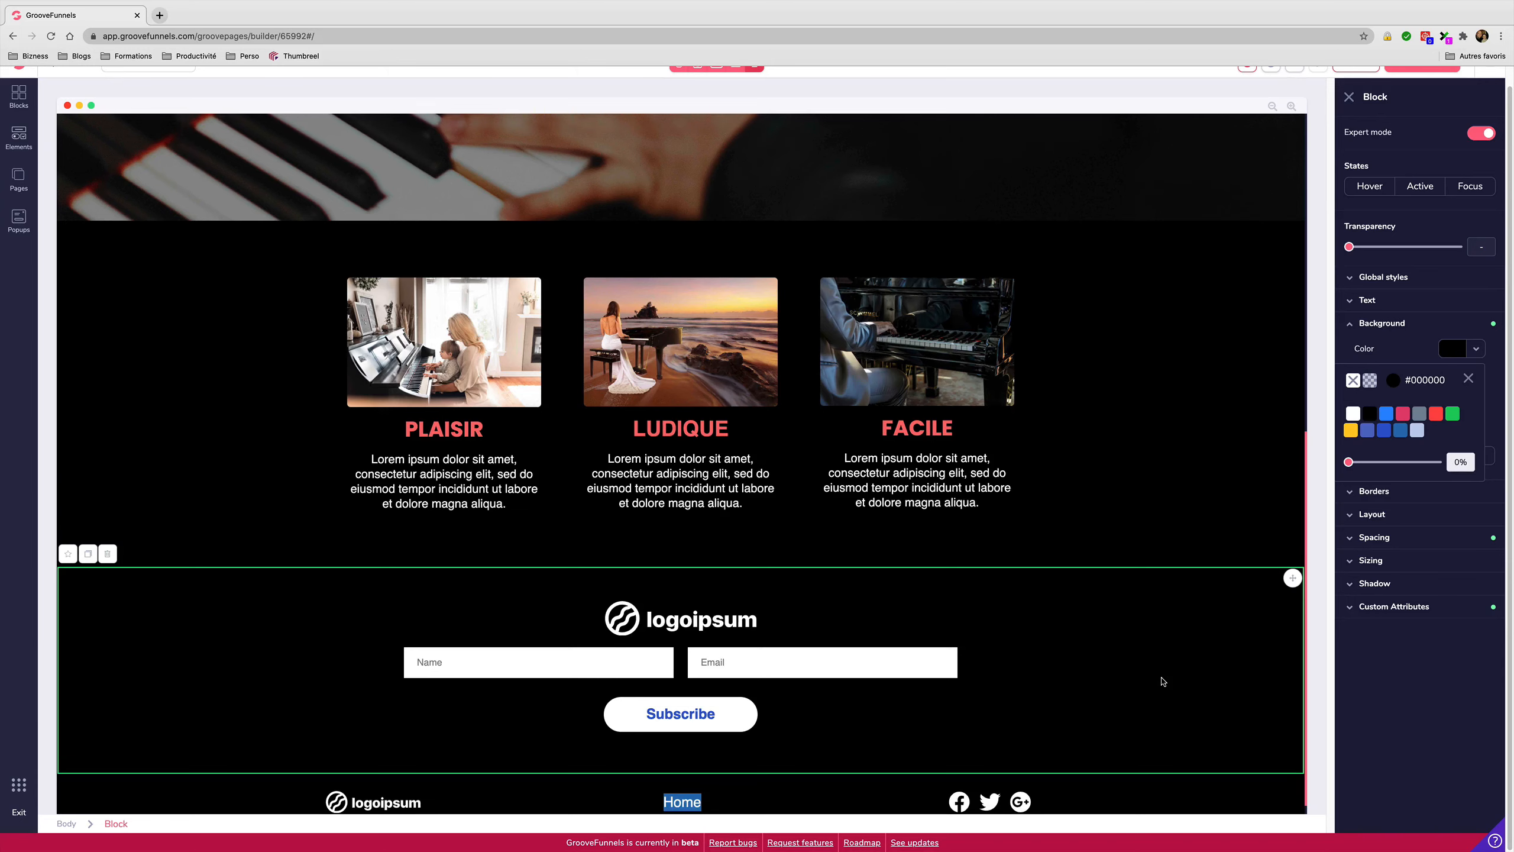
scroll(1157, 672, "up", 1)
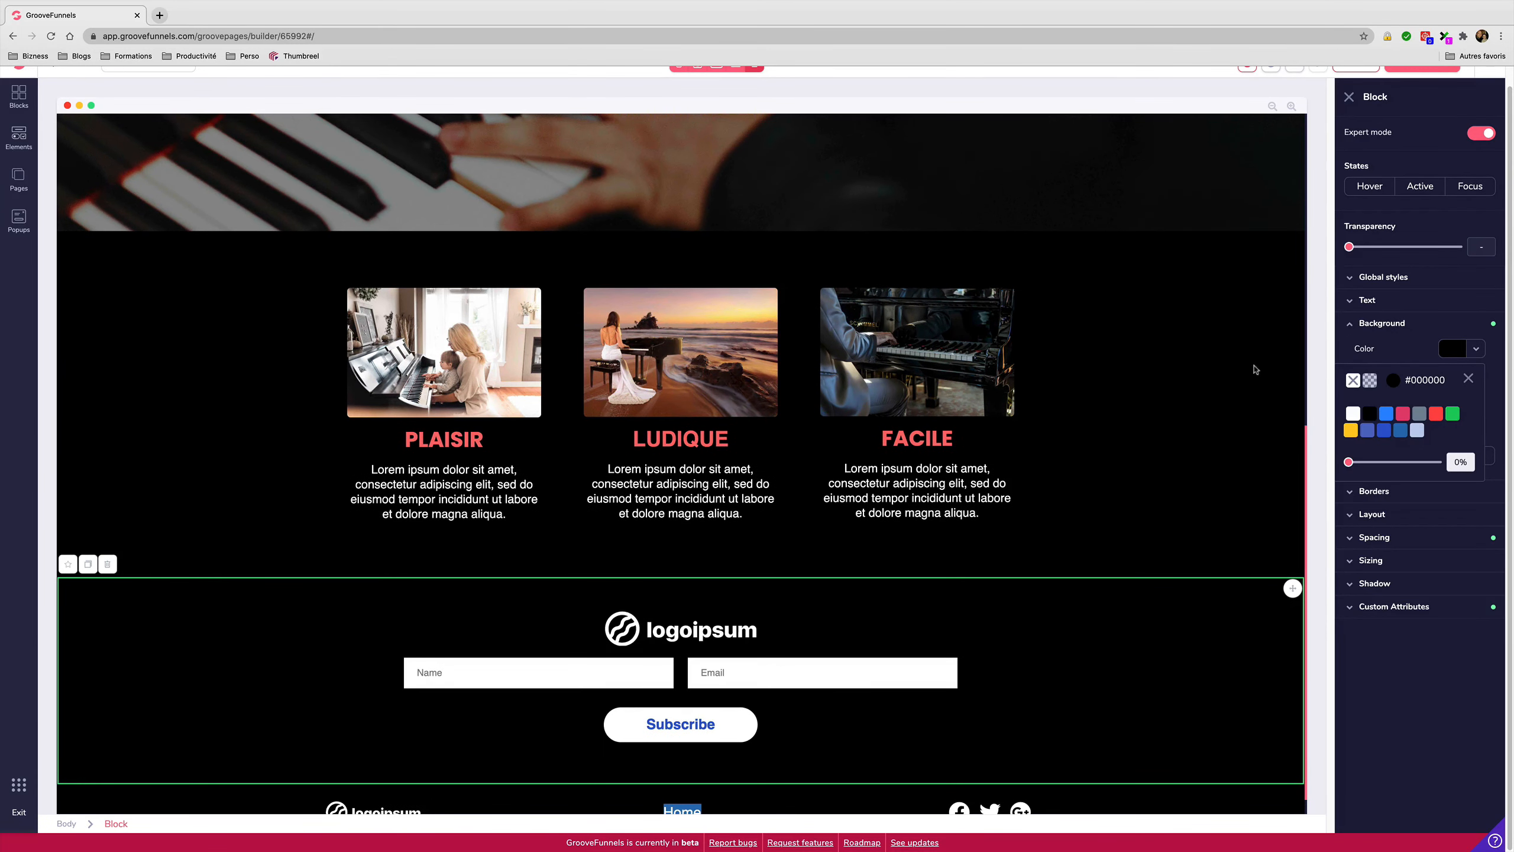
scroll(1234, 473, "up", 10)
scroll(1234, 474, "up", 1)
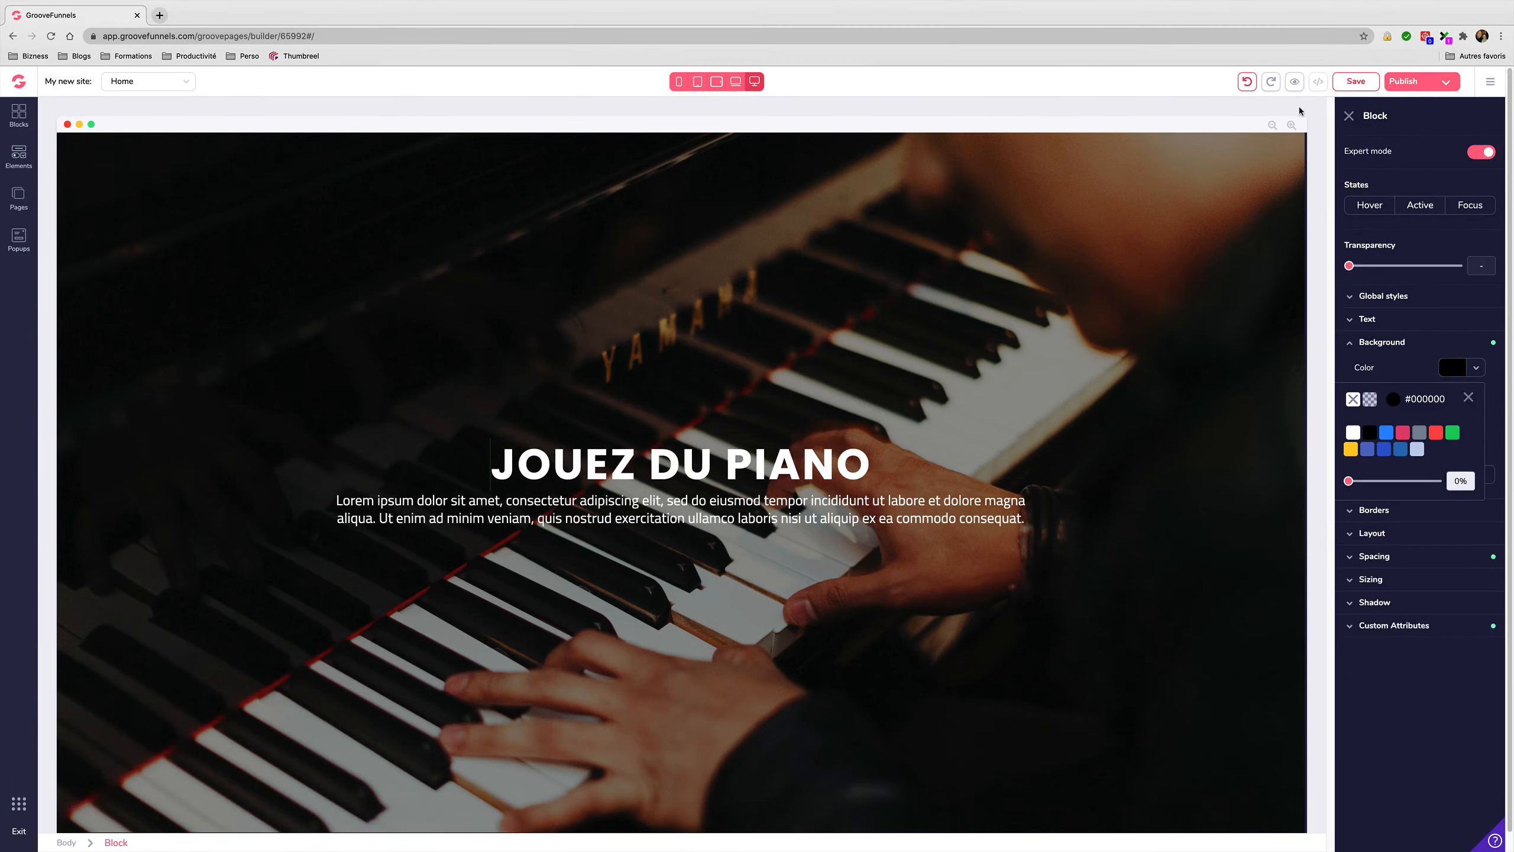
left_click(1294, 86)
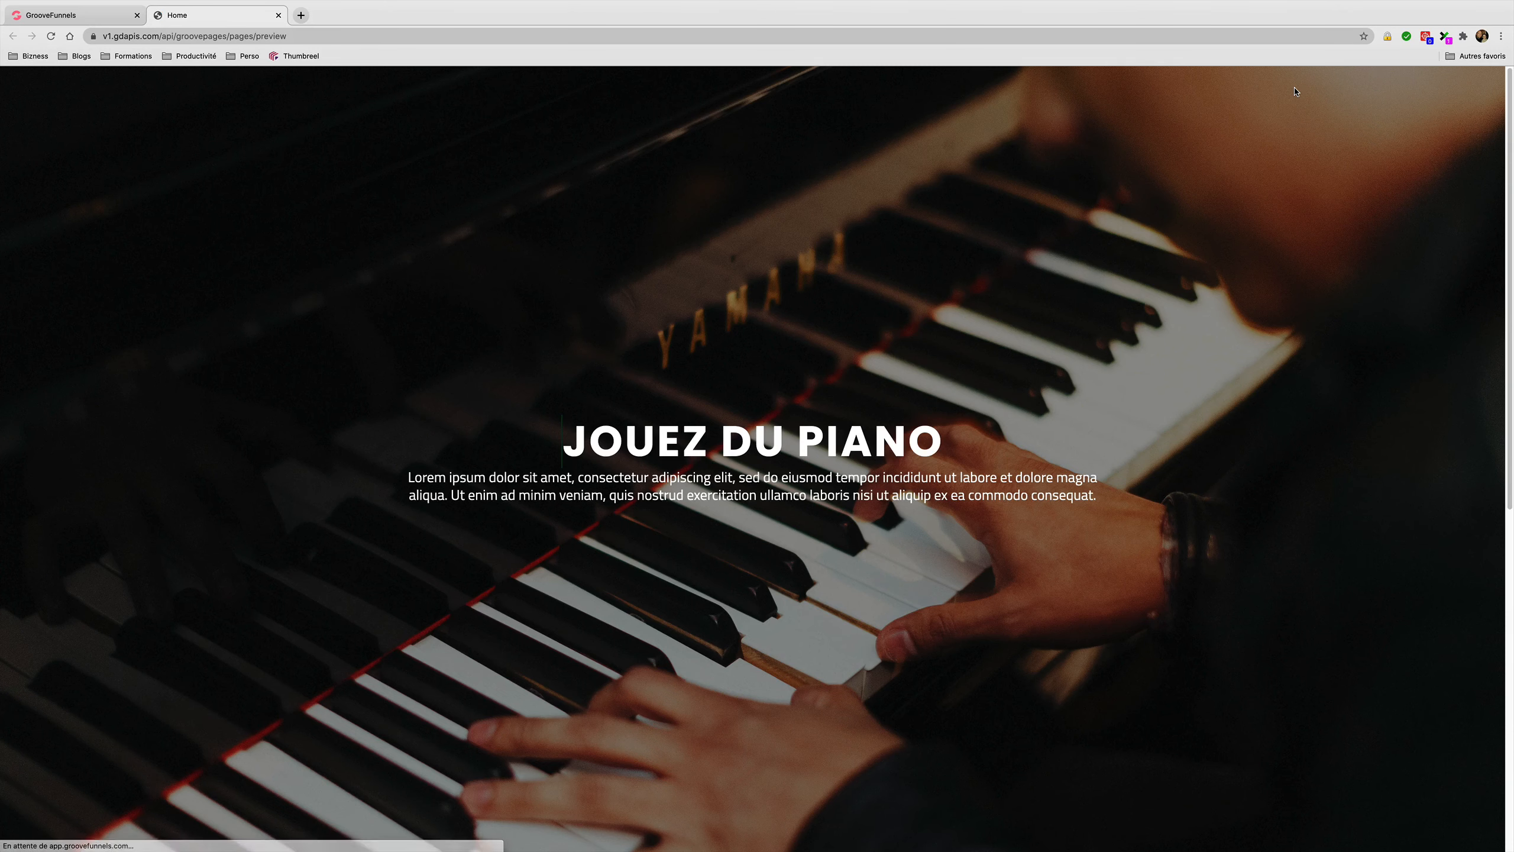
scroll(1048, 281, "down", 6)
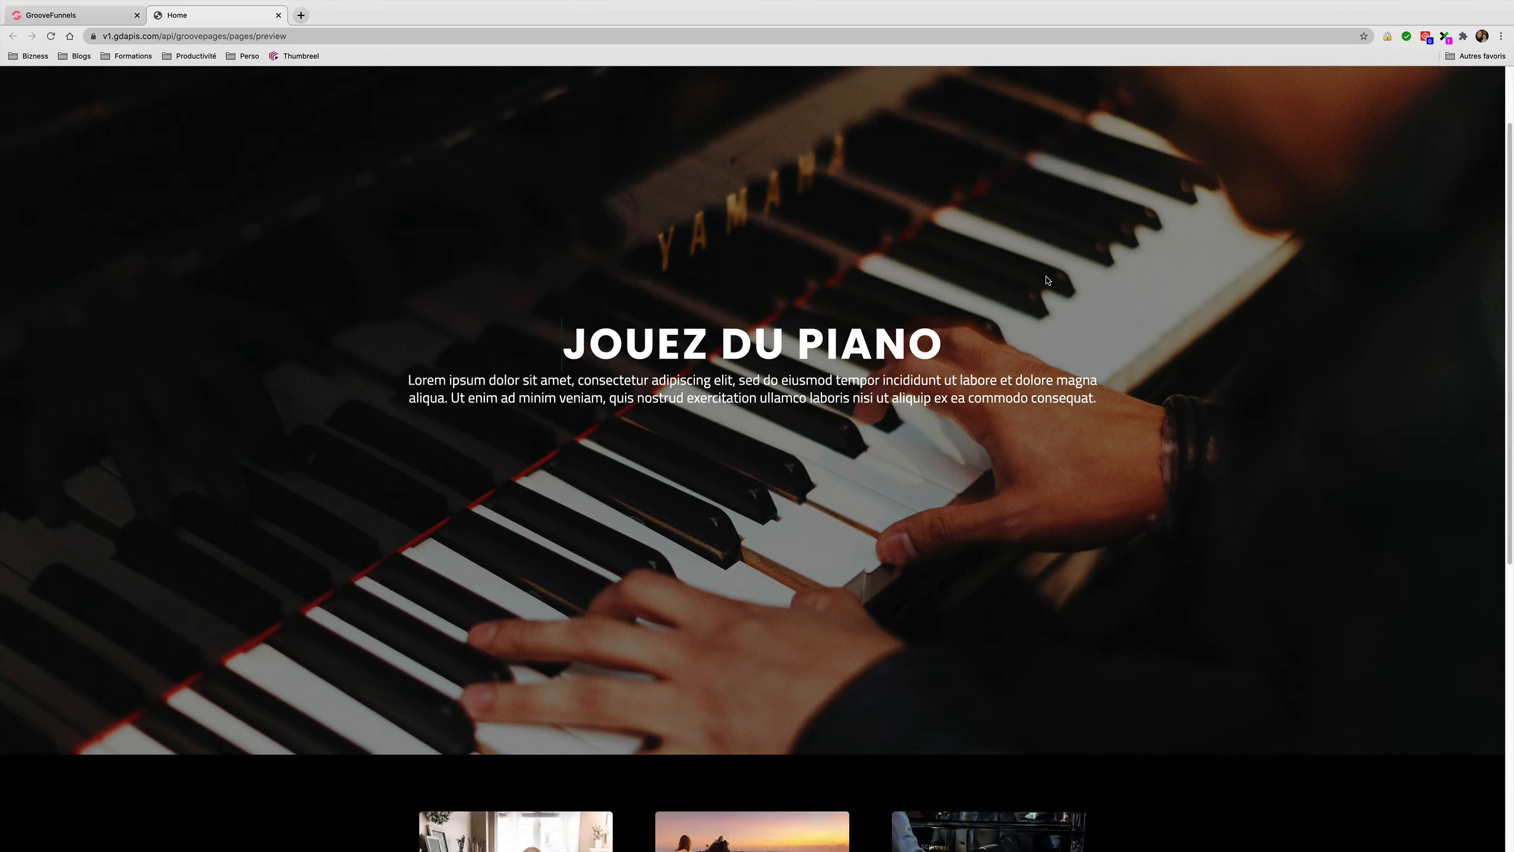
scroll(1047, 280, "down", 1)
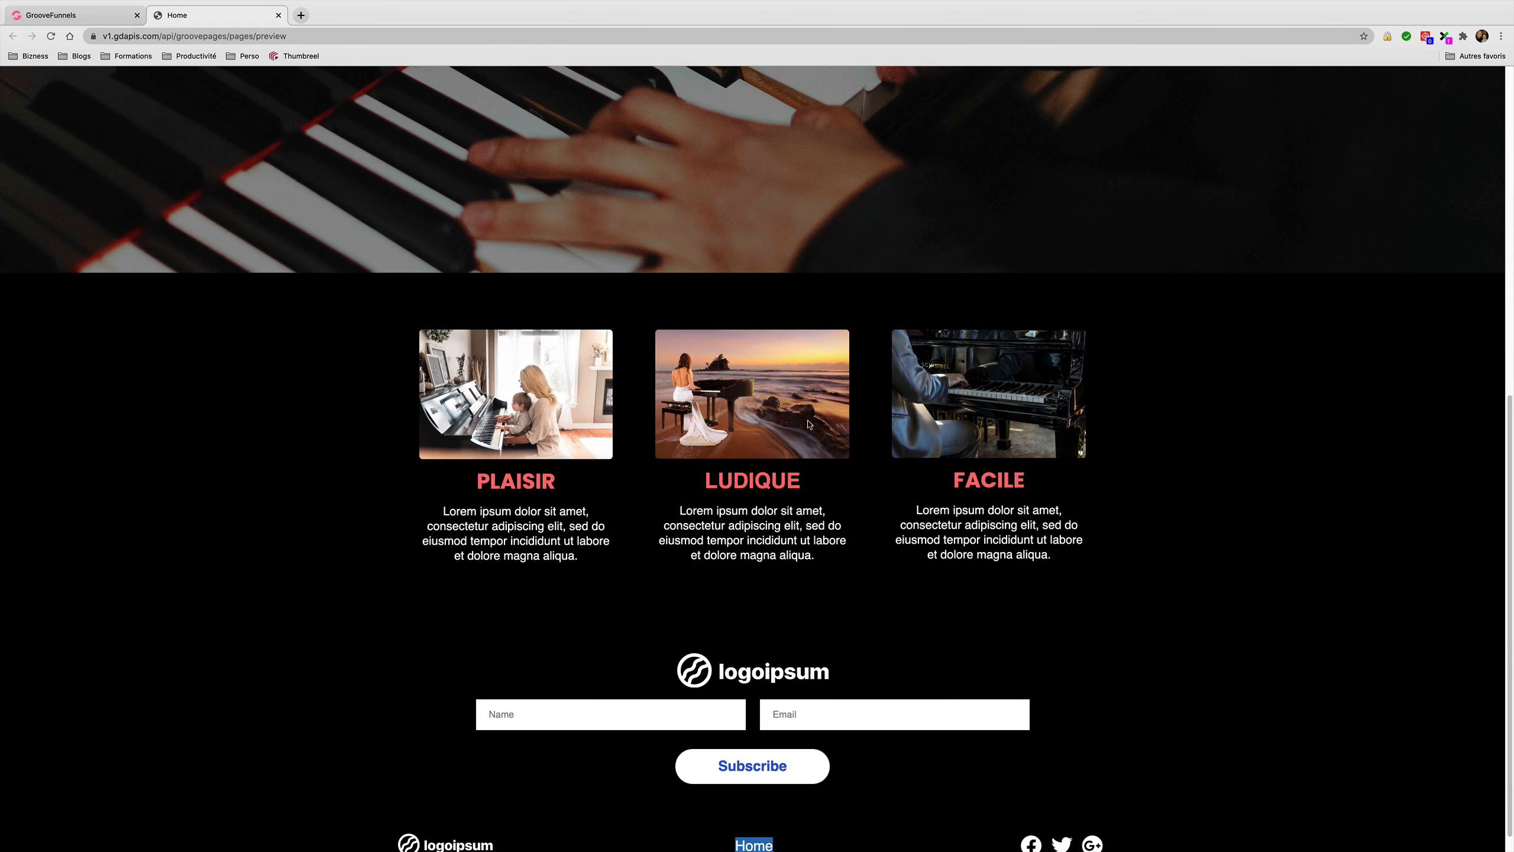
scroll(418, 462, "down", 1)
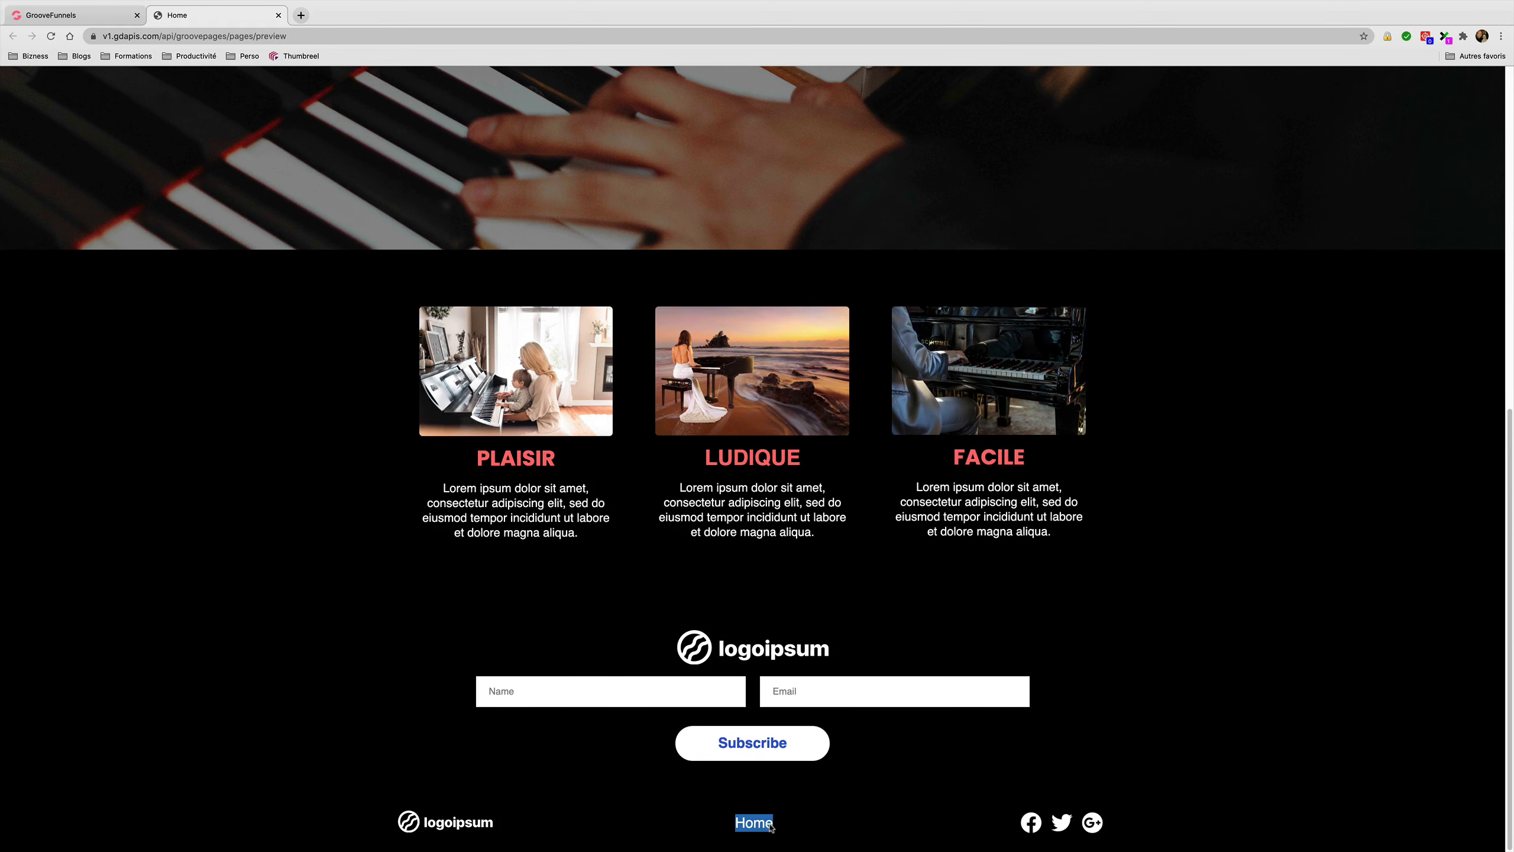
mouse_move(760, 826)
left_mouse_down()
mouse_move(671, 821)
mouse_move(763, 828)
left_mouse_up()
scroll(304, 663, "up", 5)
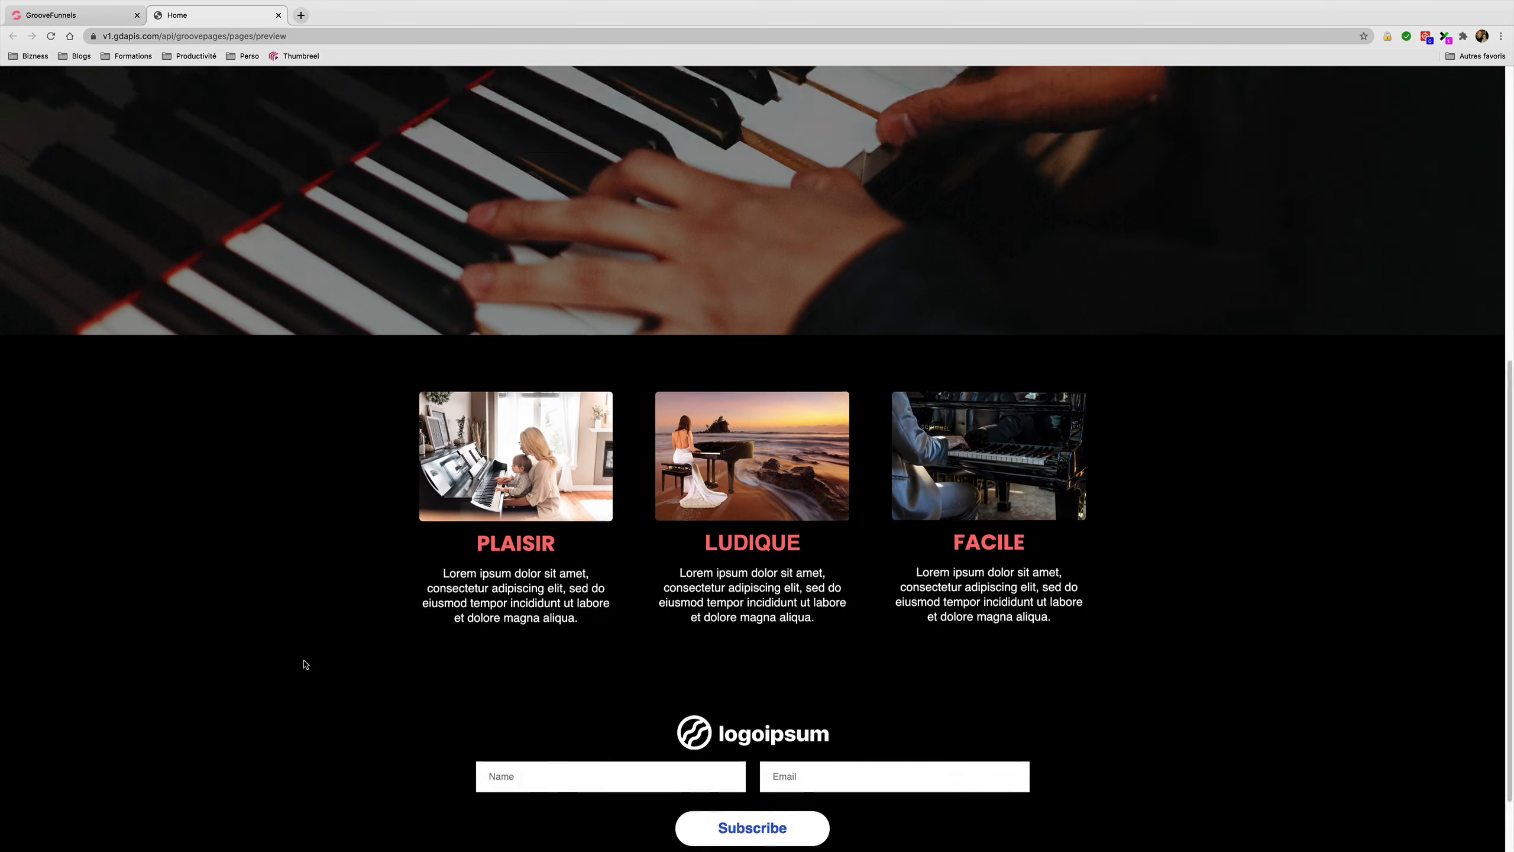
- Review the previewed page again between the footer and the hero, and close the preview to return to the page editor
scroll(304, 663, "down", 5)
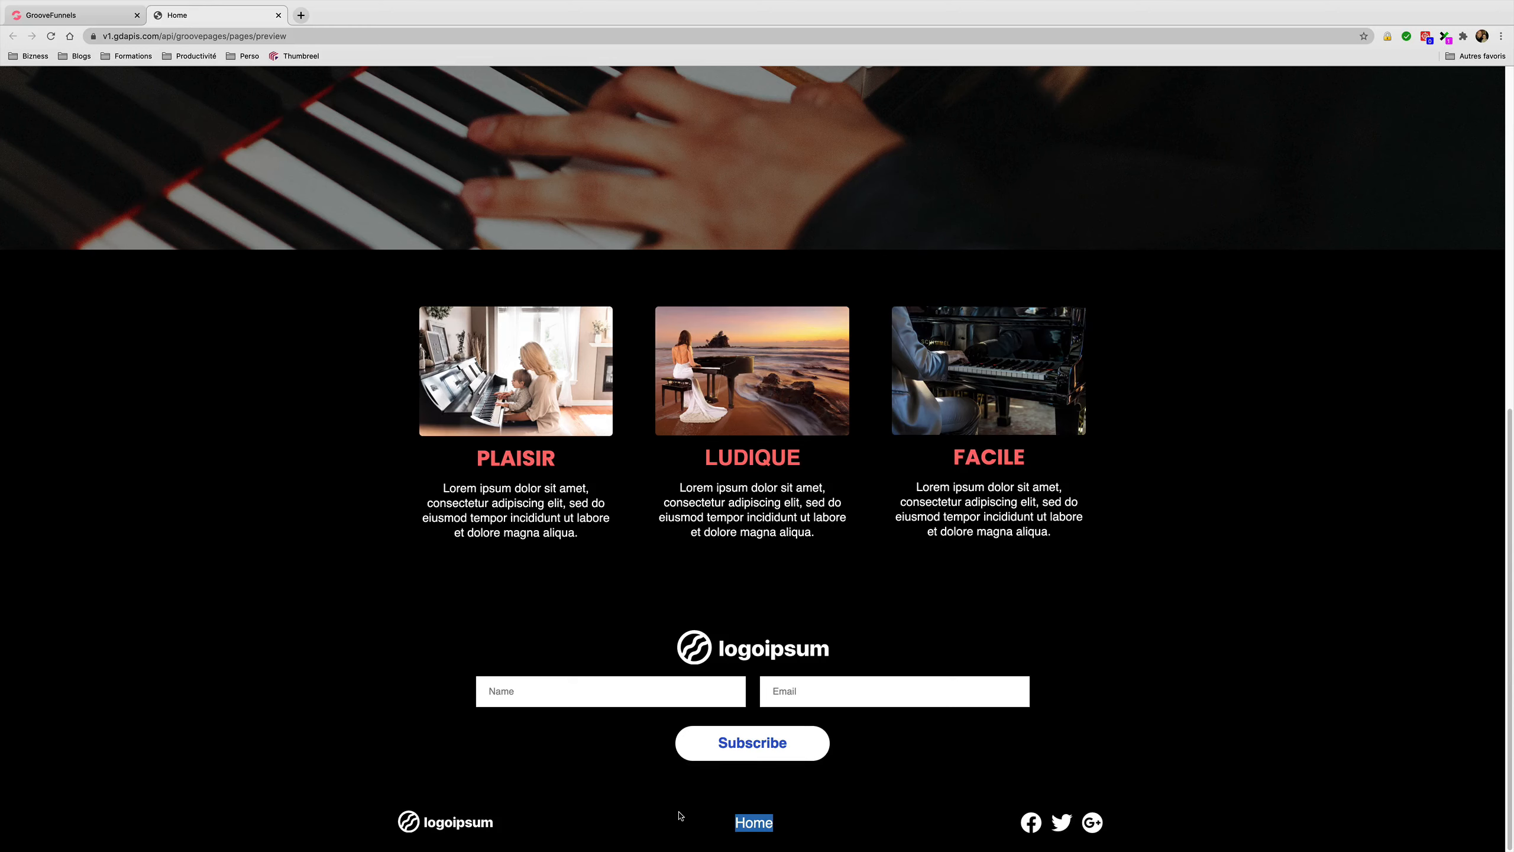
scroll(679, 815, "up", 6)
scroll(678, 807, "down", 4)
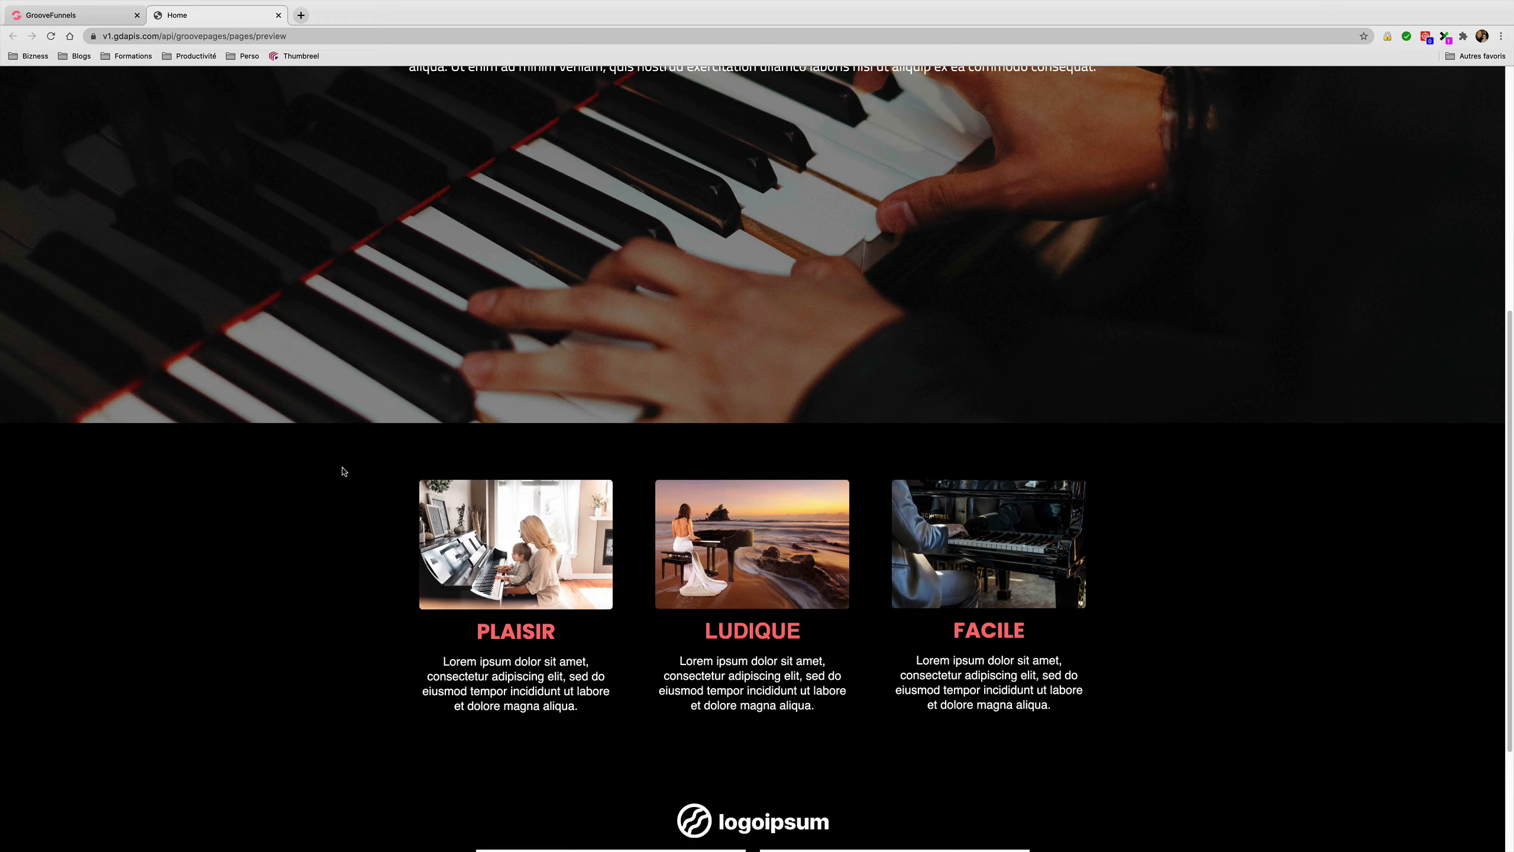
scroll(259, 653, "down", 3)
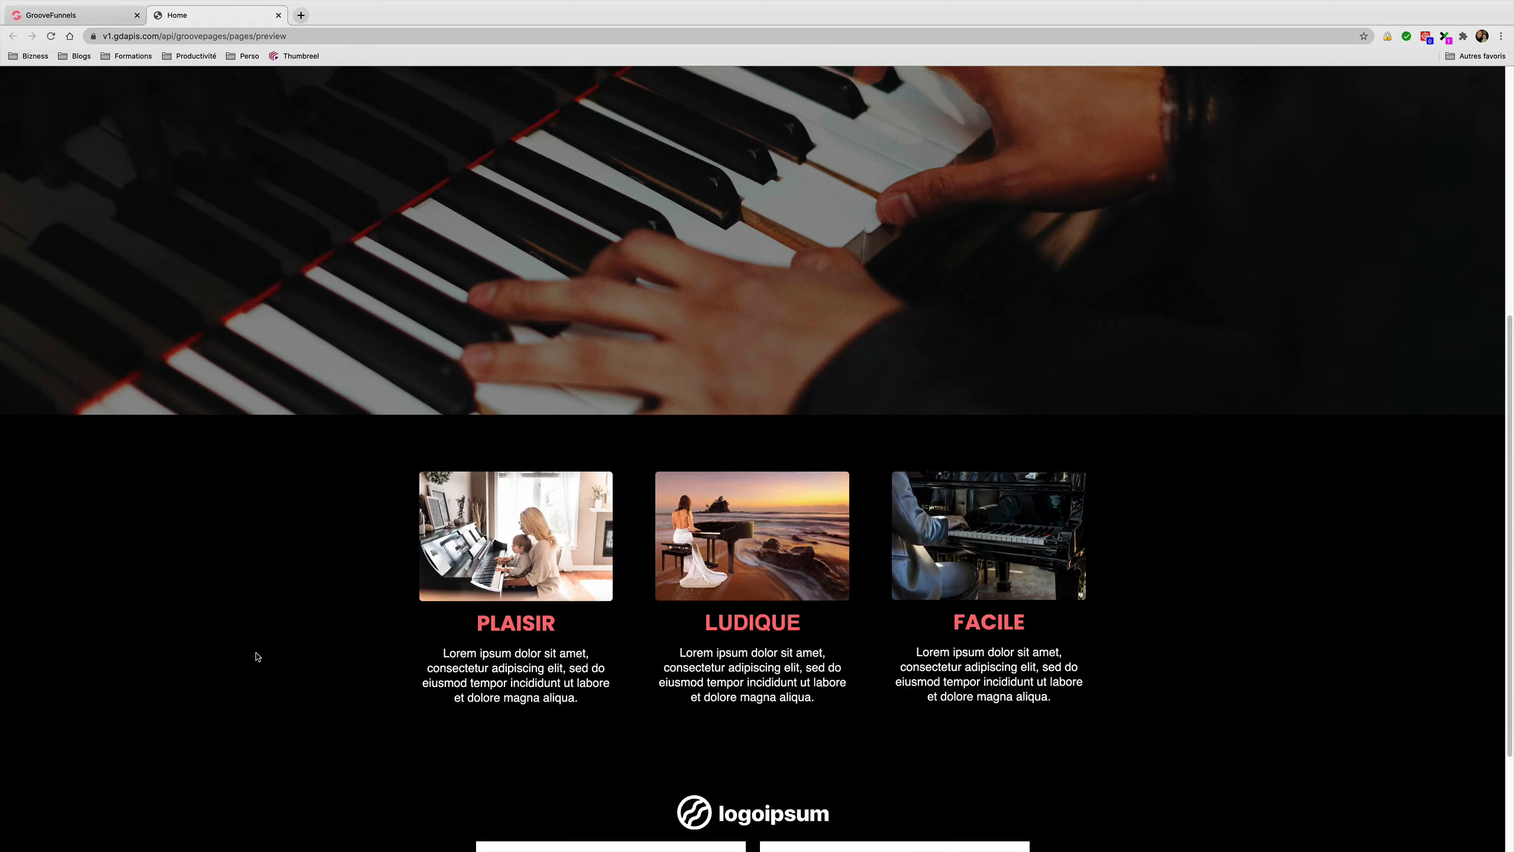
scroll(262, 644, "up", 10)
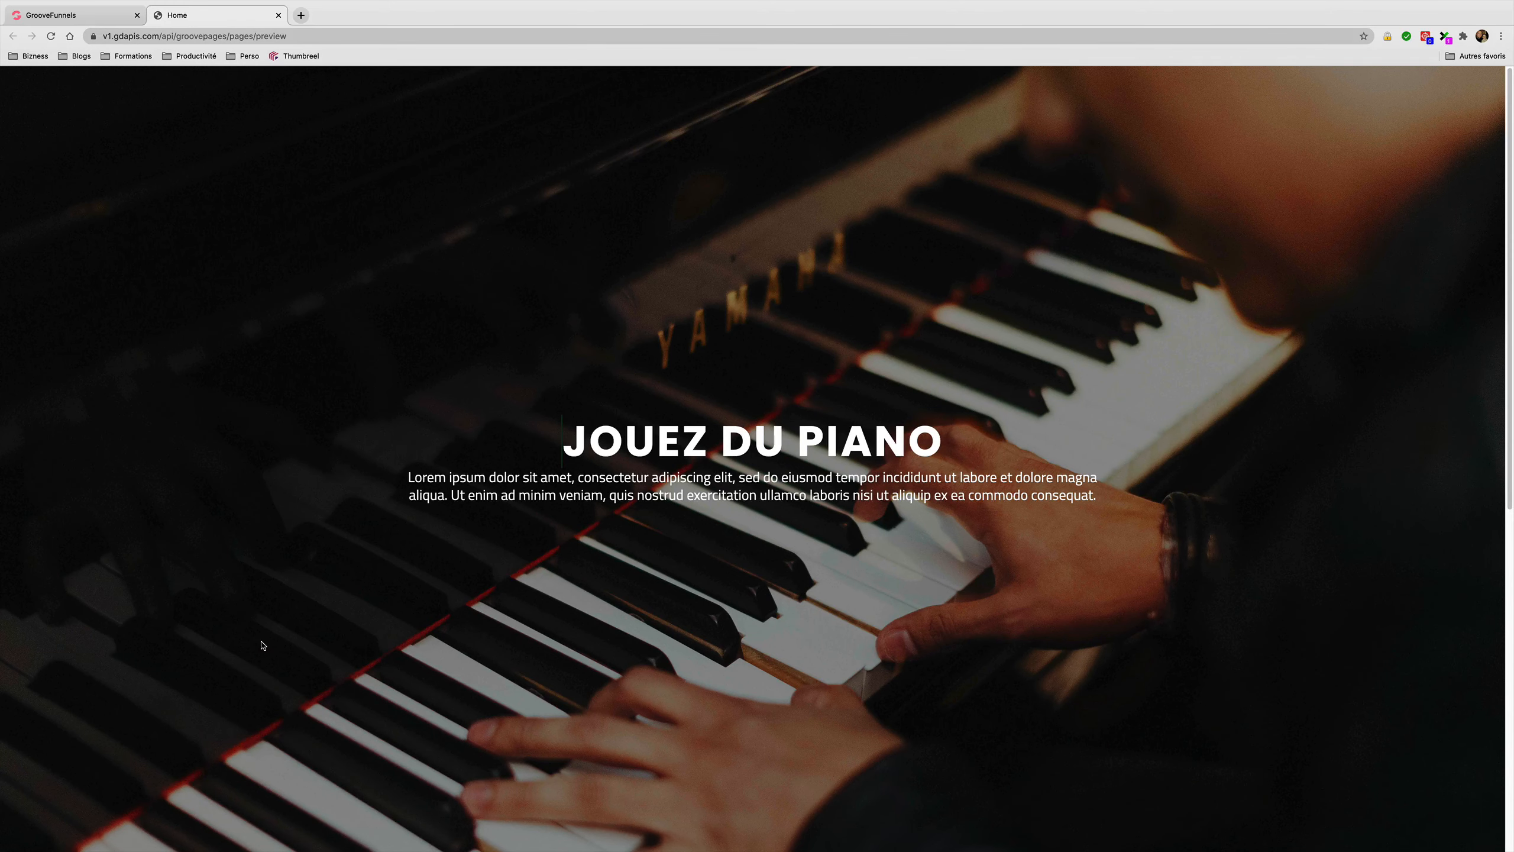
left_click(278, 15)
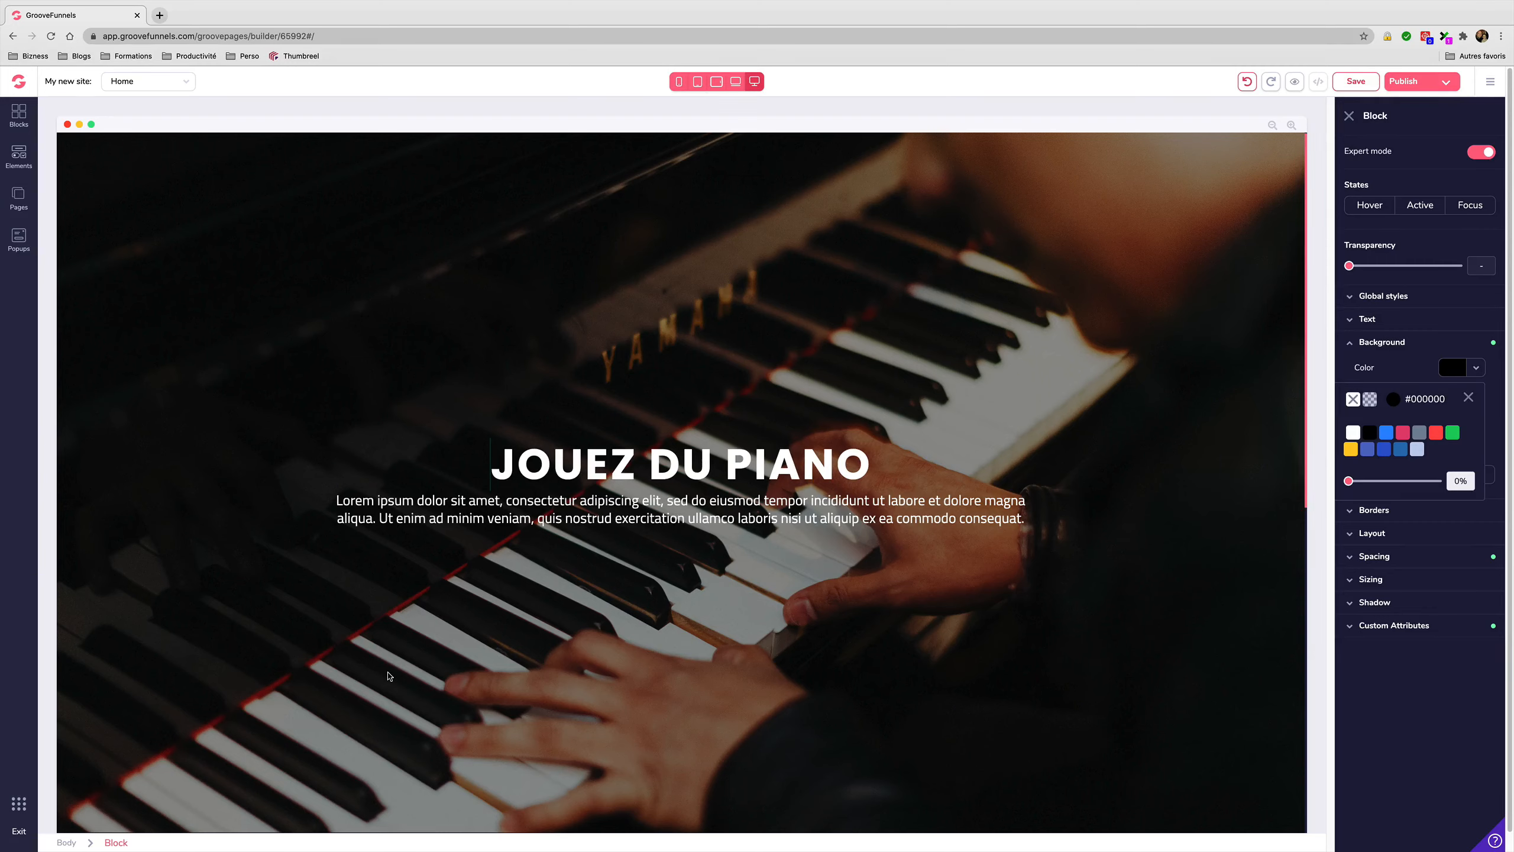
- Give the hero title JOUEZ DU PIANO a yellow (#FFCC24) border color, with all sides targeted in its border settings
left_click(1272, 146)
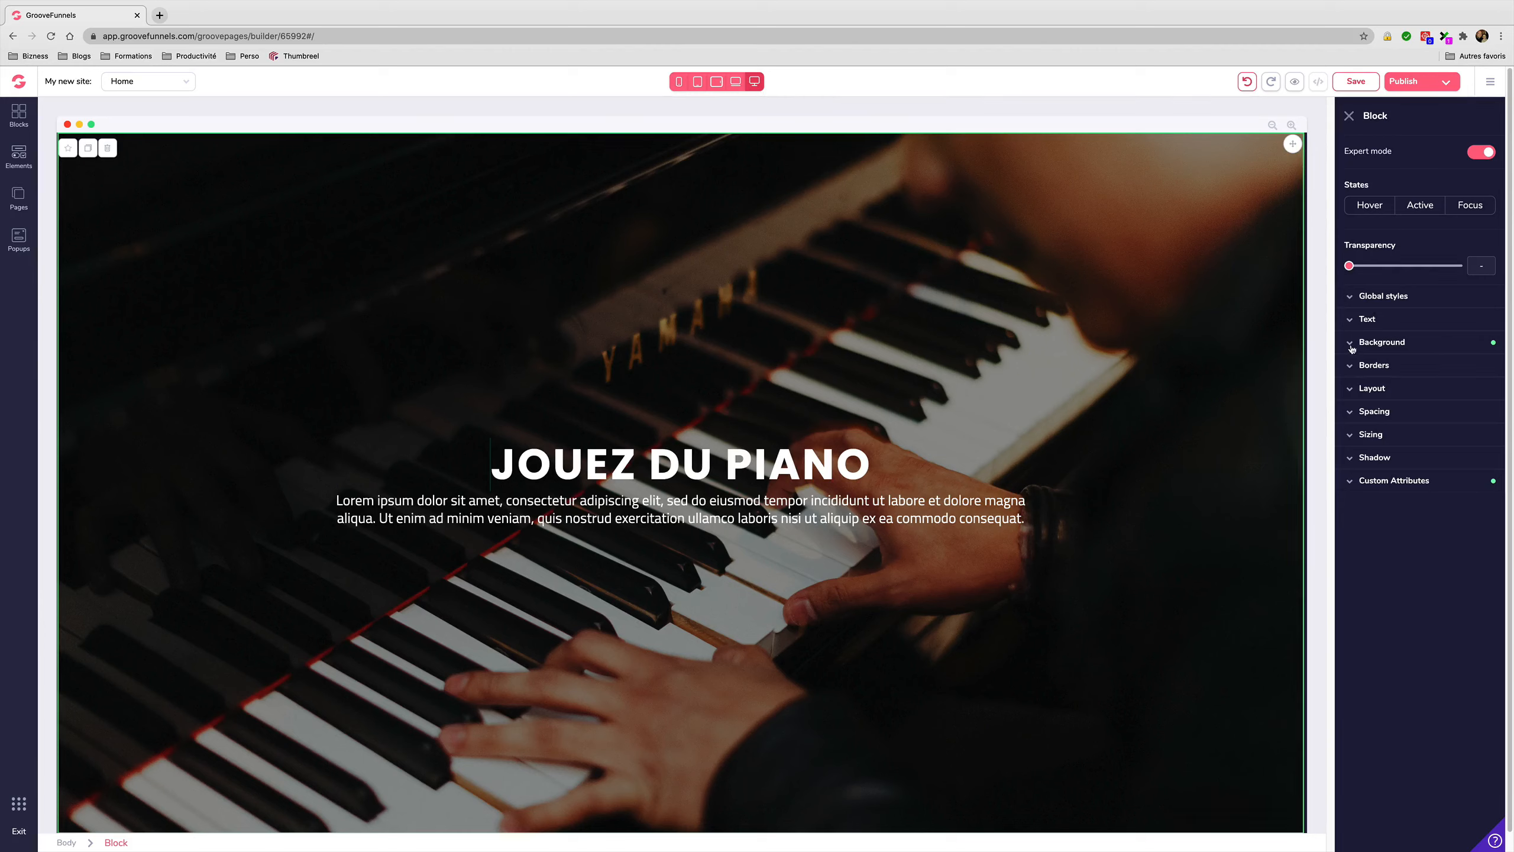
left_click(1351, 366)
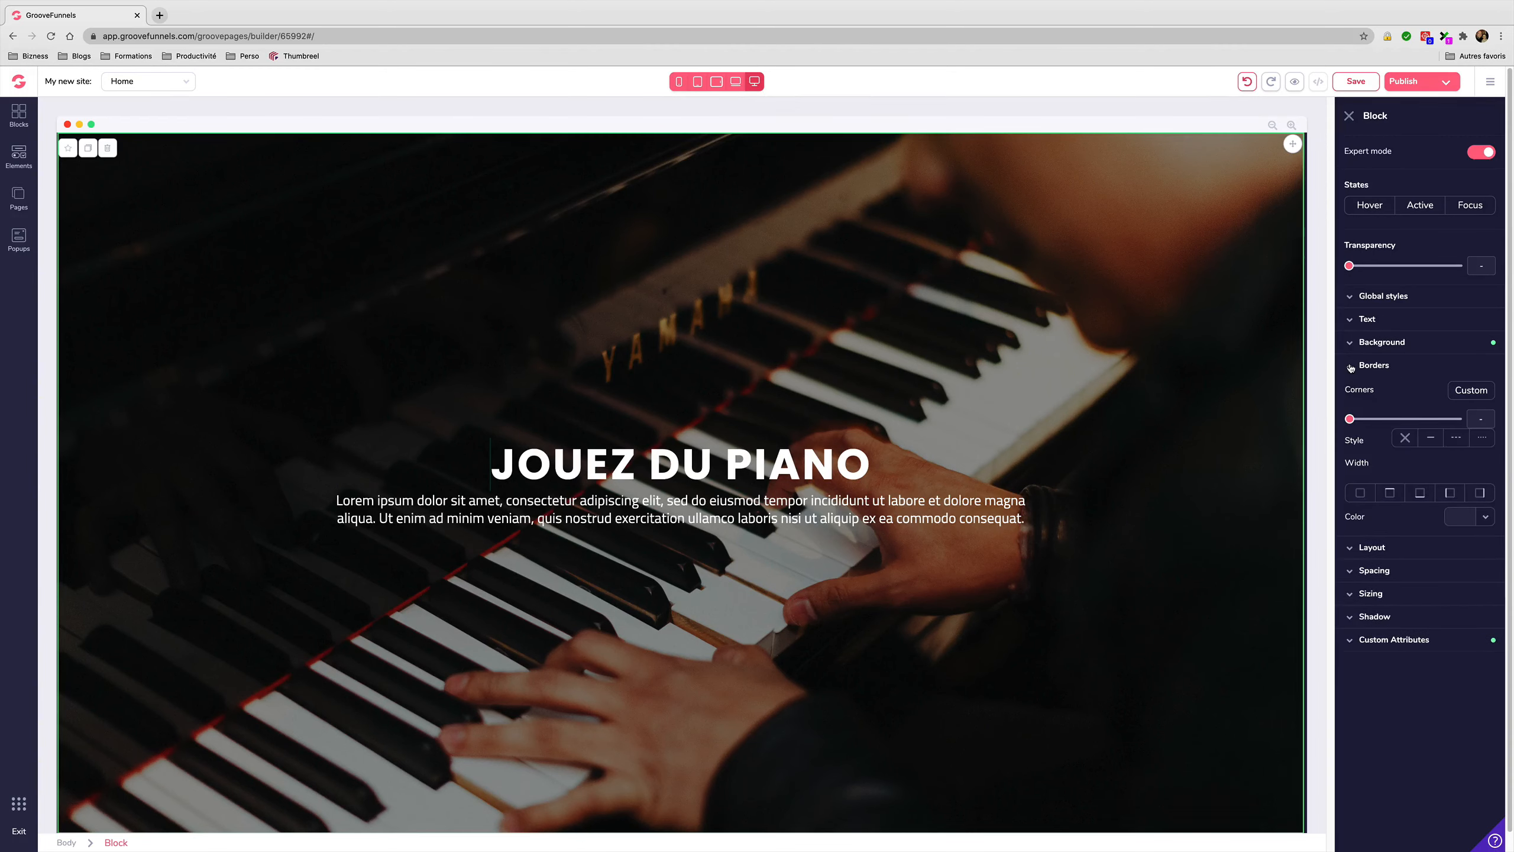
left_click(800, 470)
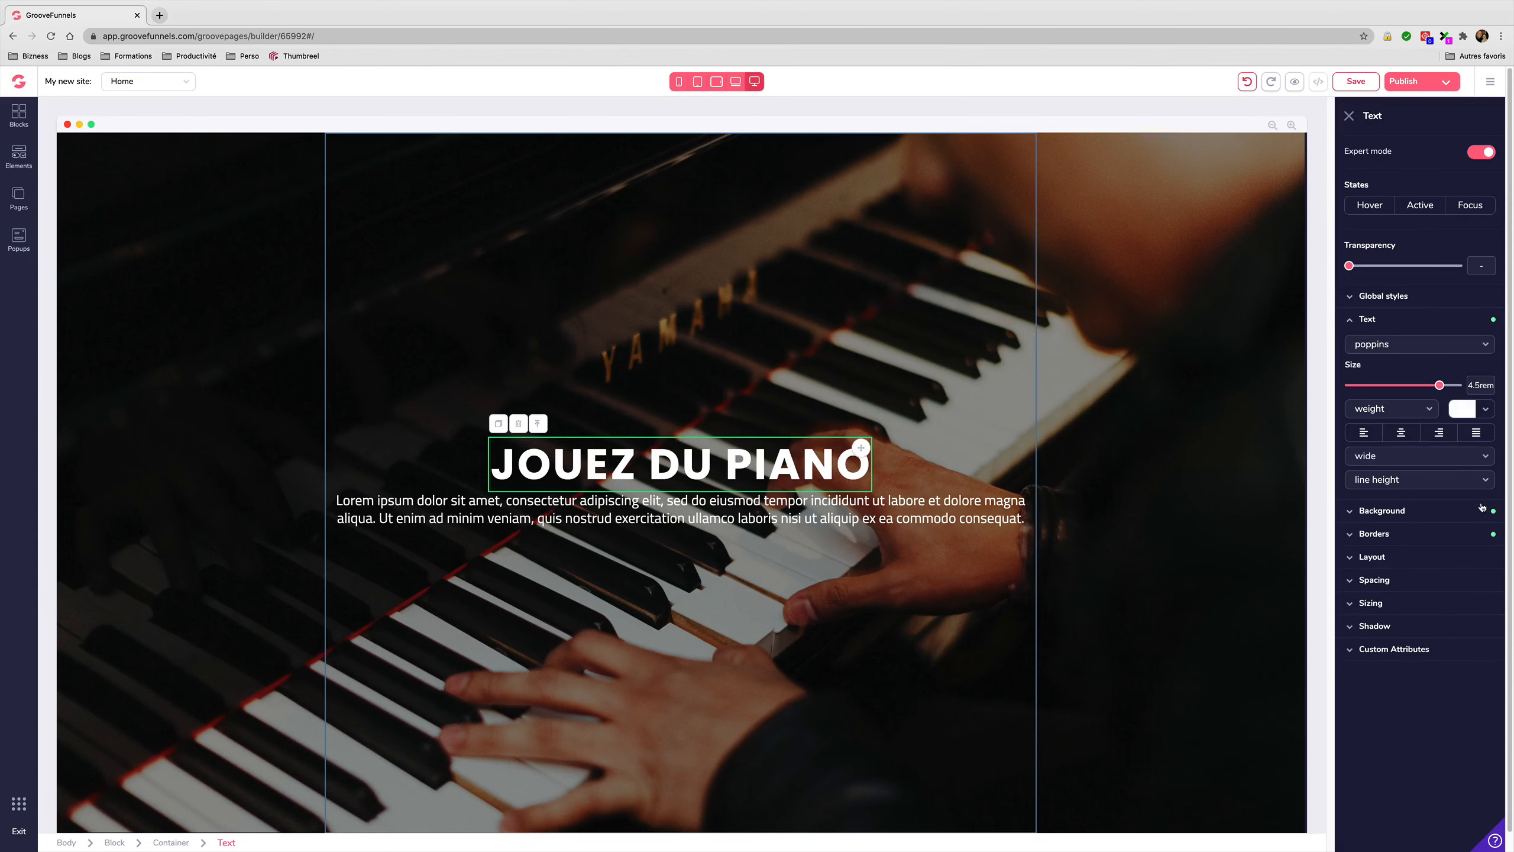
left_click(1360, 540)
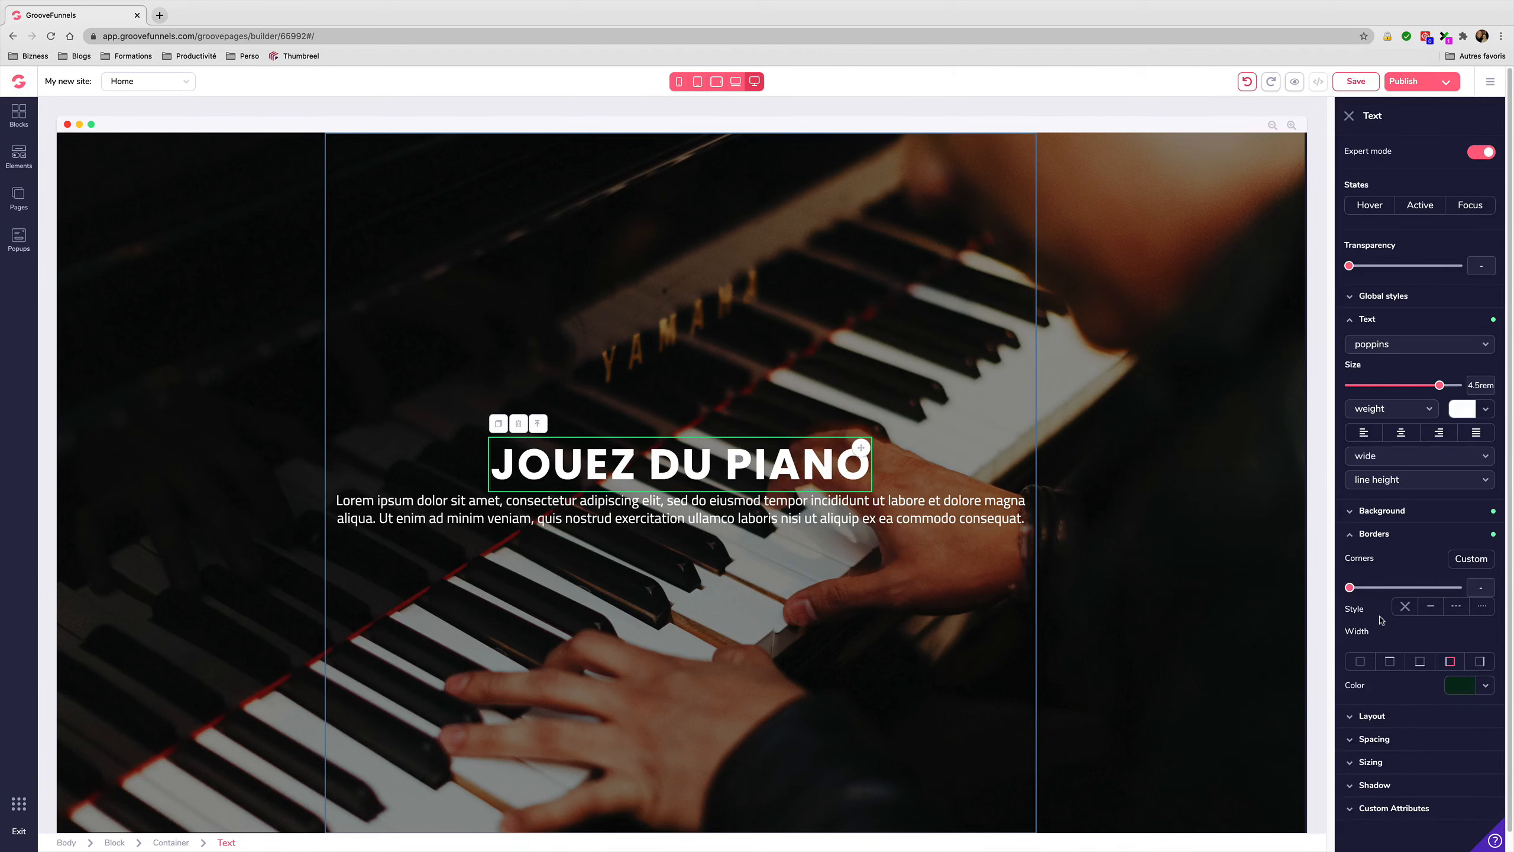
left_click(1360, 662)
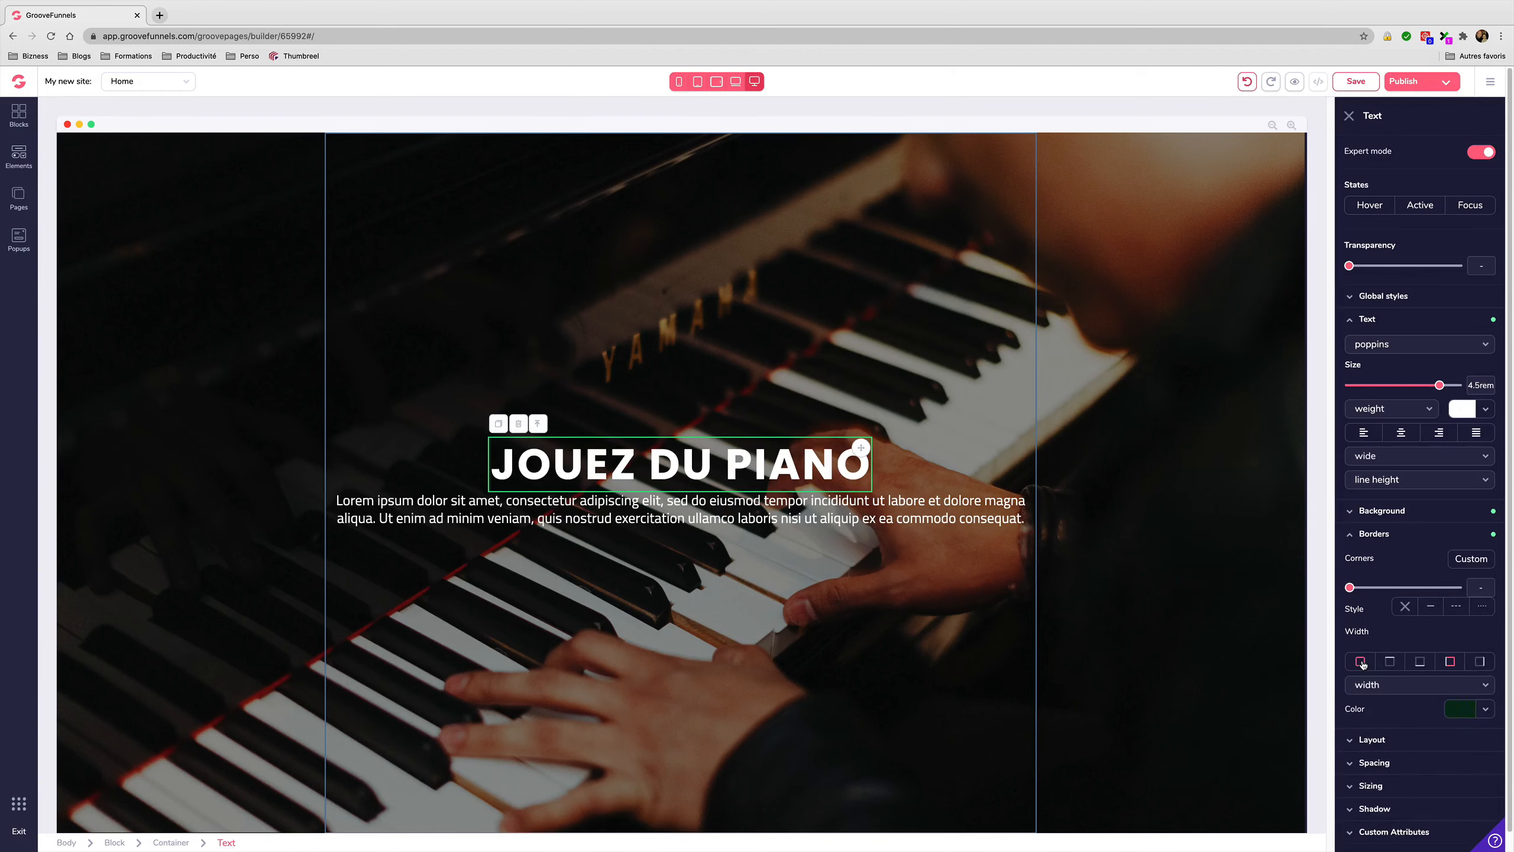
left_click(1485, 709)
left_click(1359, 793)
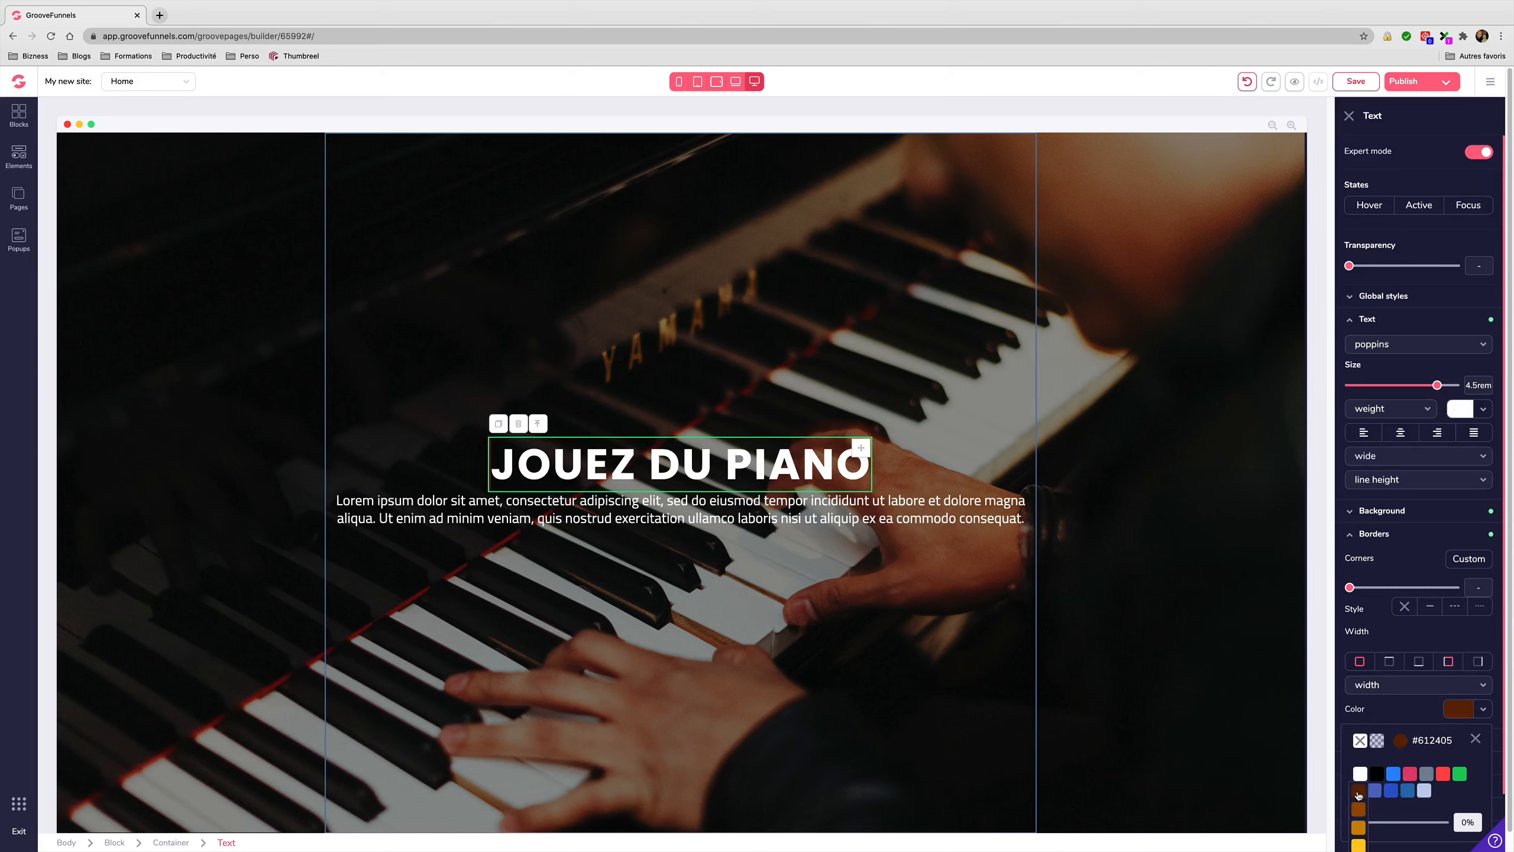
left_click(1359, 845)
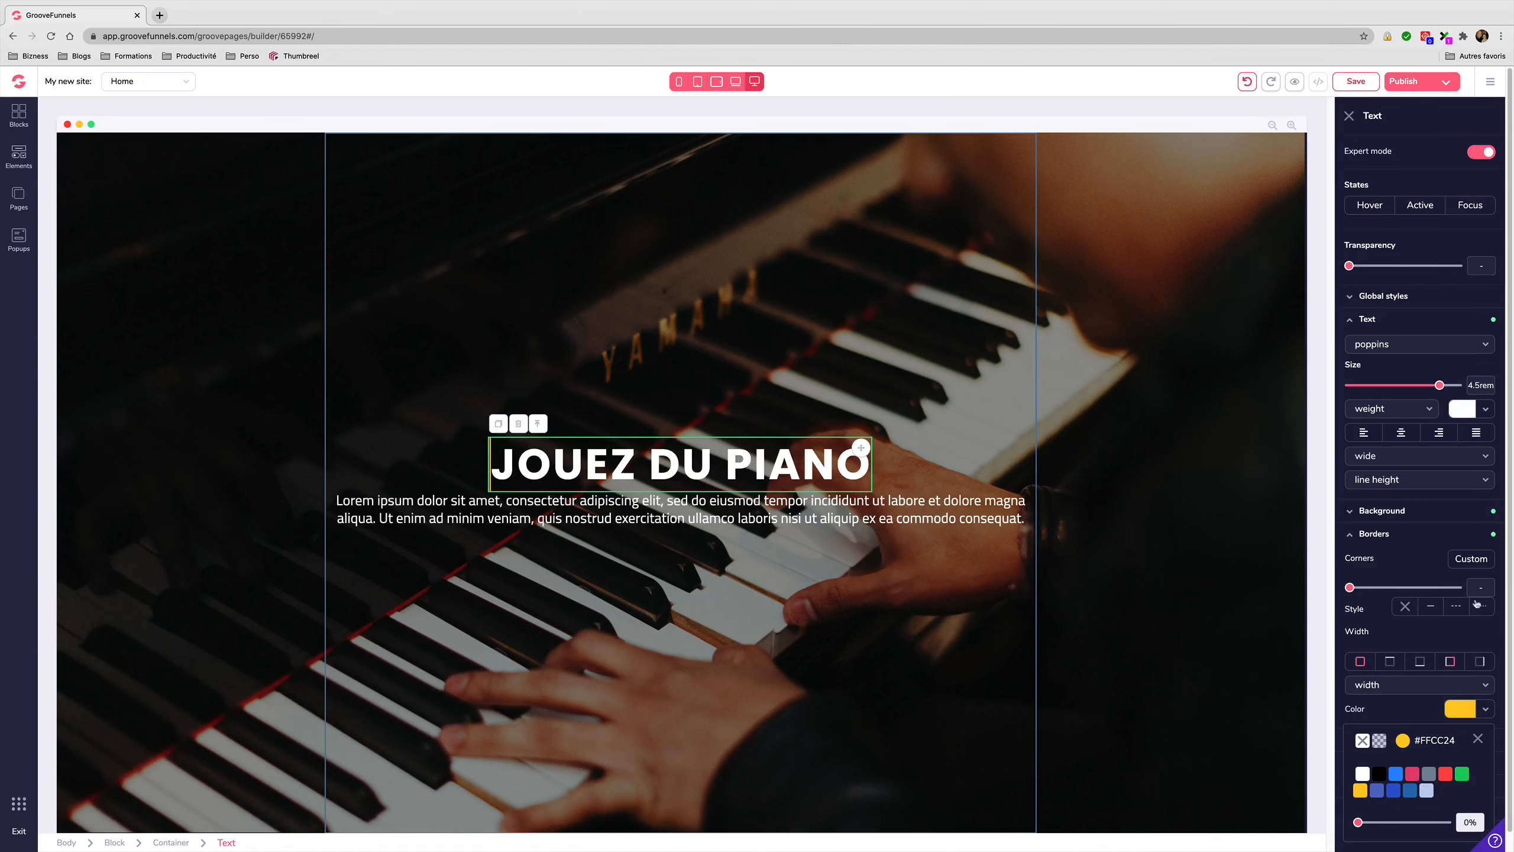
- Set the hero title's corner radius to .125rem and the transparency of its yellow border color to 50%
scroll(1452, 741, "down", 1)
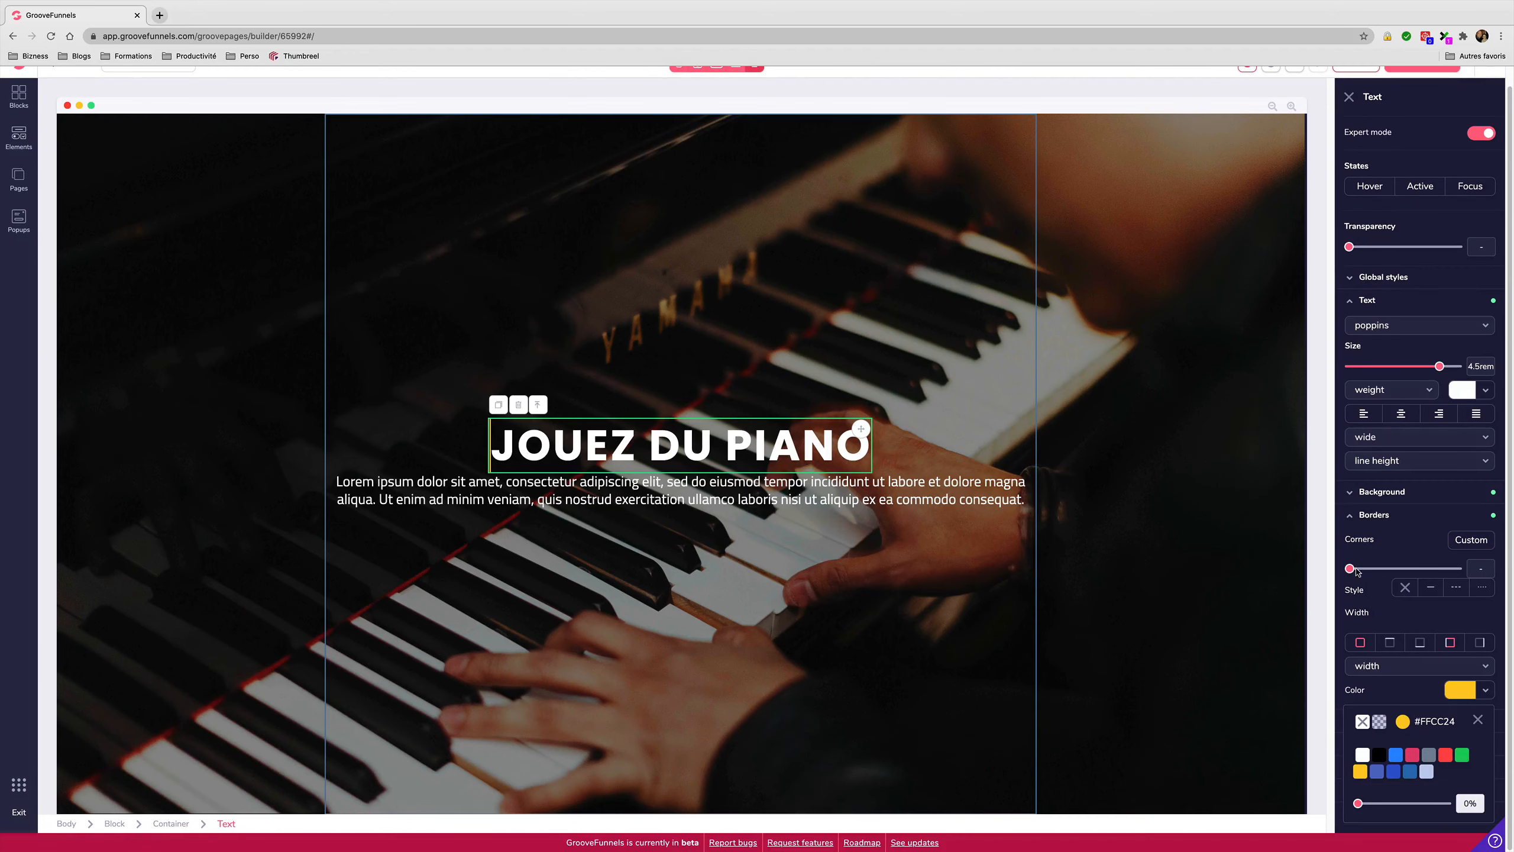
left_click_drag(1359, 571, 1367, 569)
mouse_move(1462, 755)
left_click_drag(1358, 802, 1402, 802)
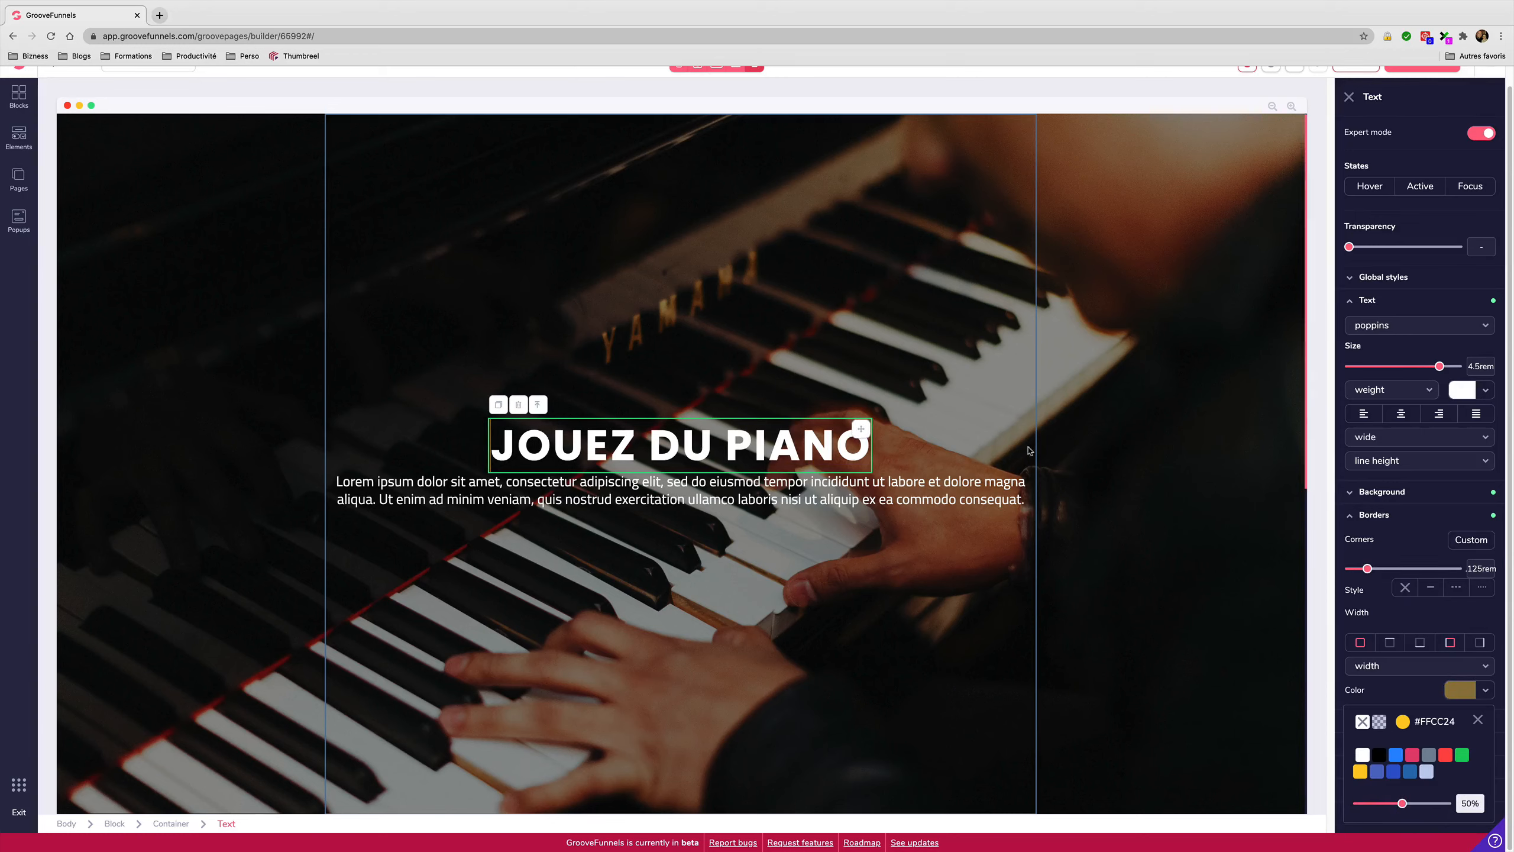
left_click(1145, 380)
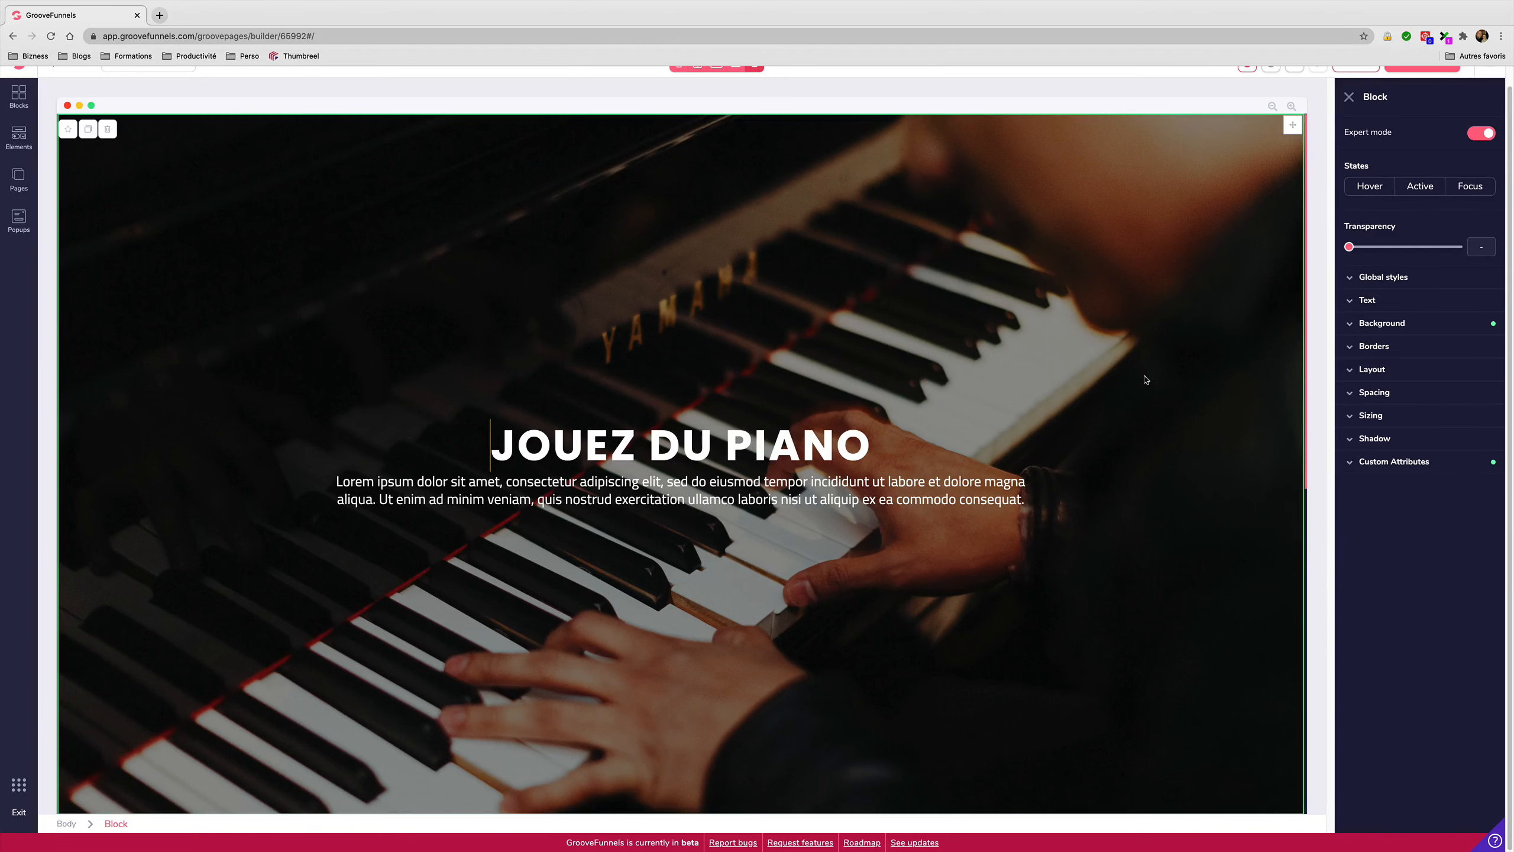
- Set the border width on all sides of the hero title to 4px
left_click(551, 448)
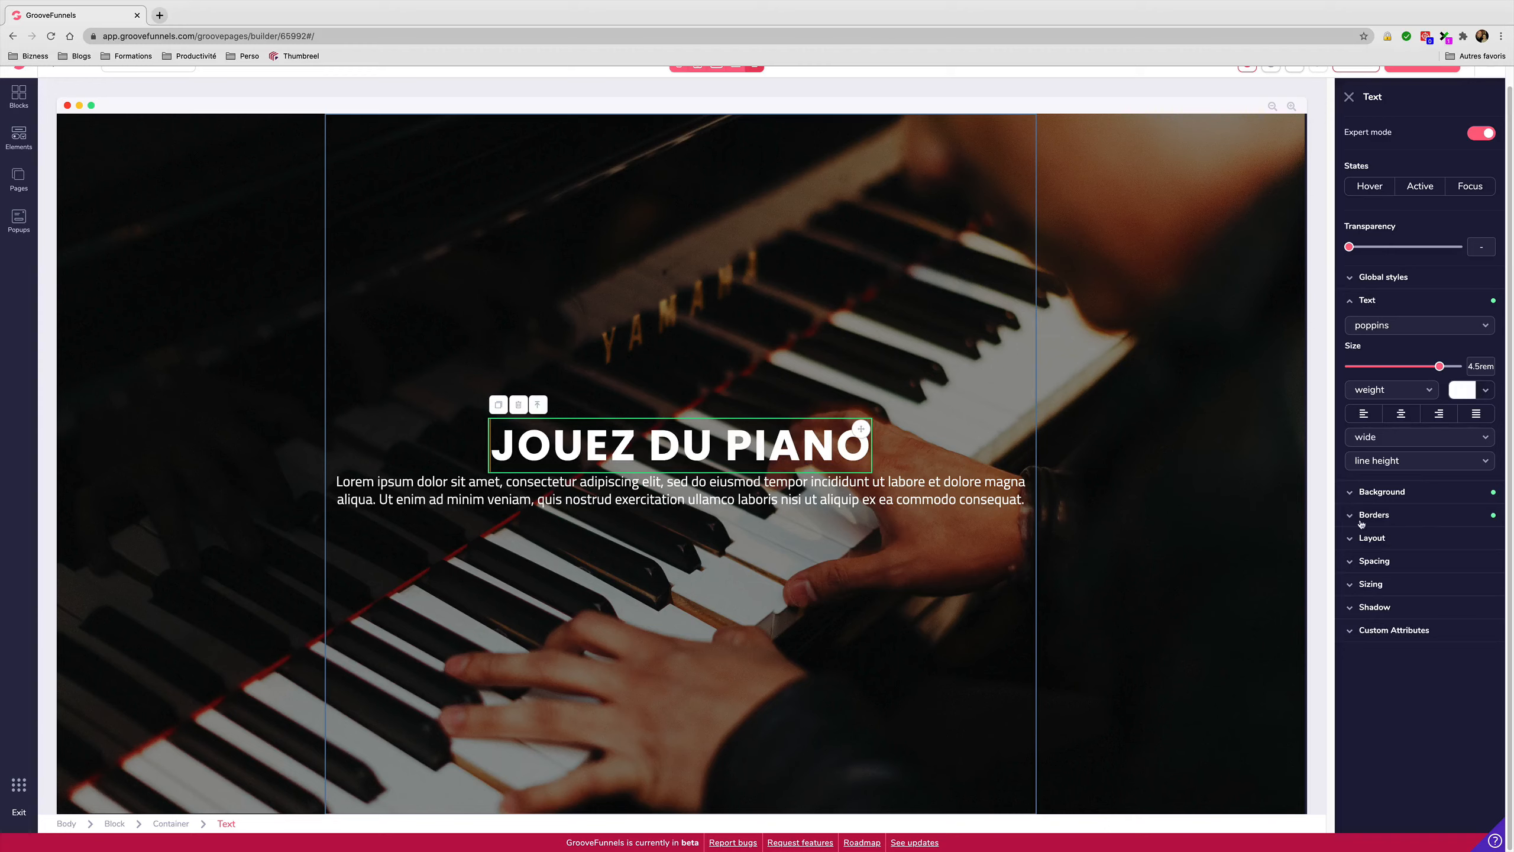
left_click(1352, 516)
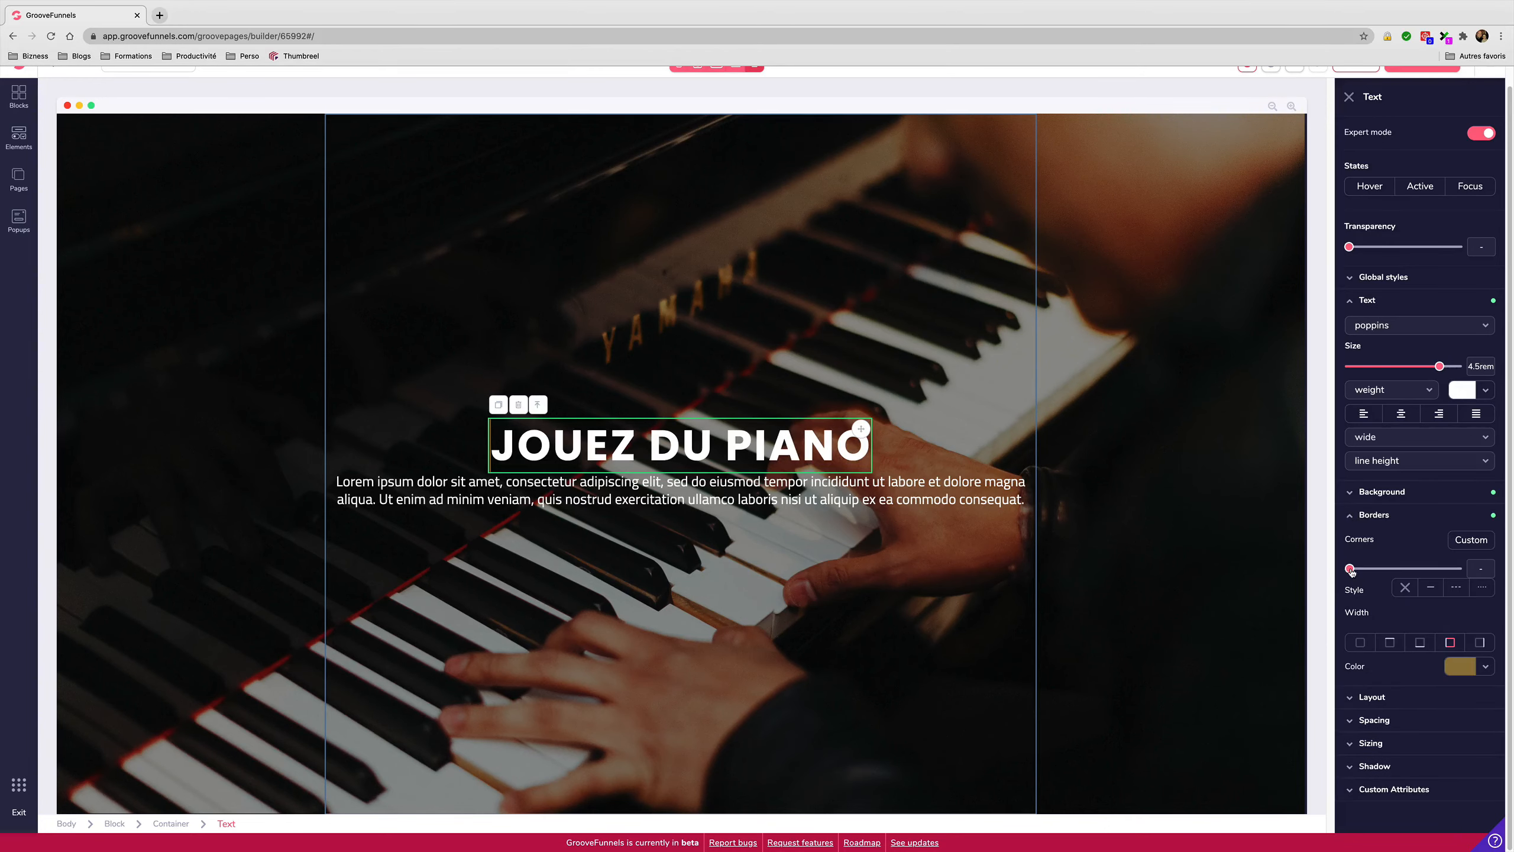
left_click(1360, 643)
left_click(1383, 668)
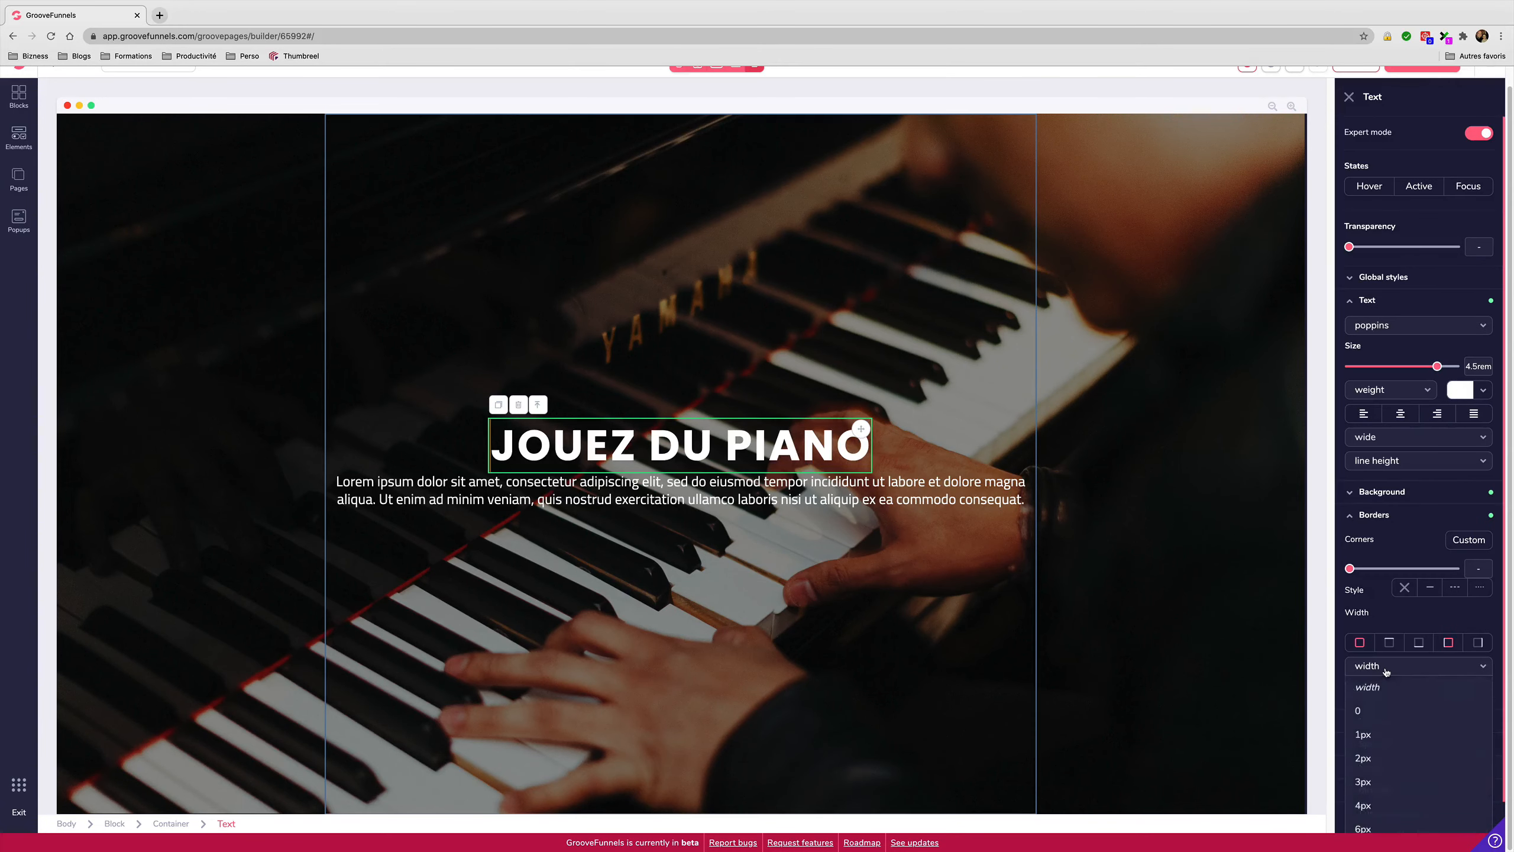
left_click(1371, 806)
left_click(1232, 542)
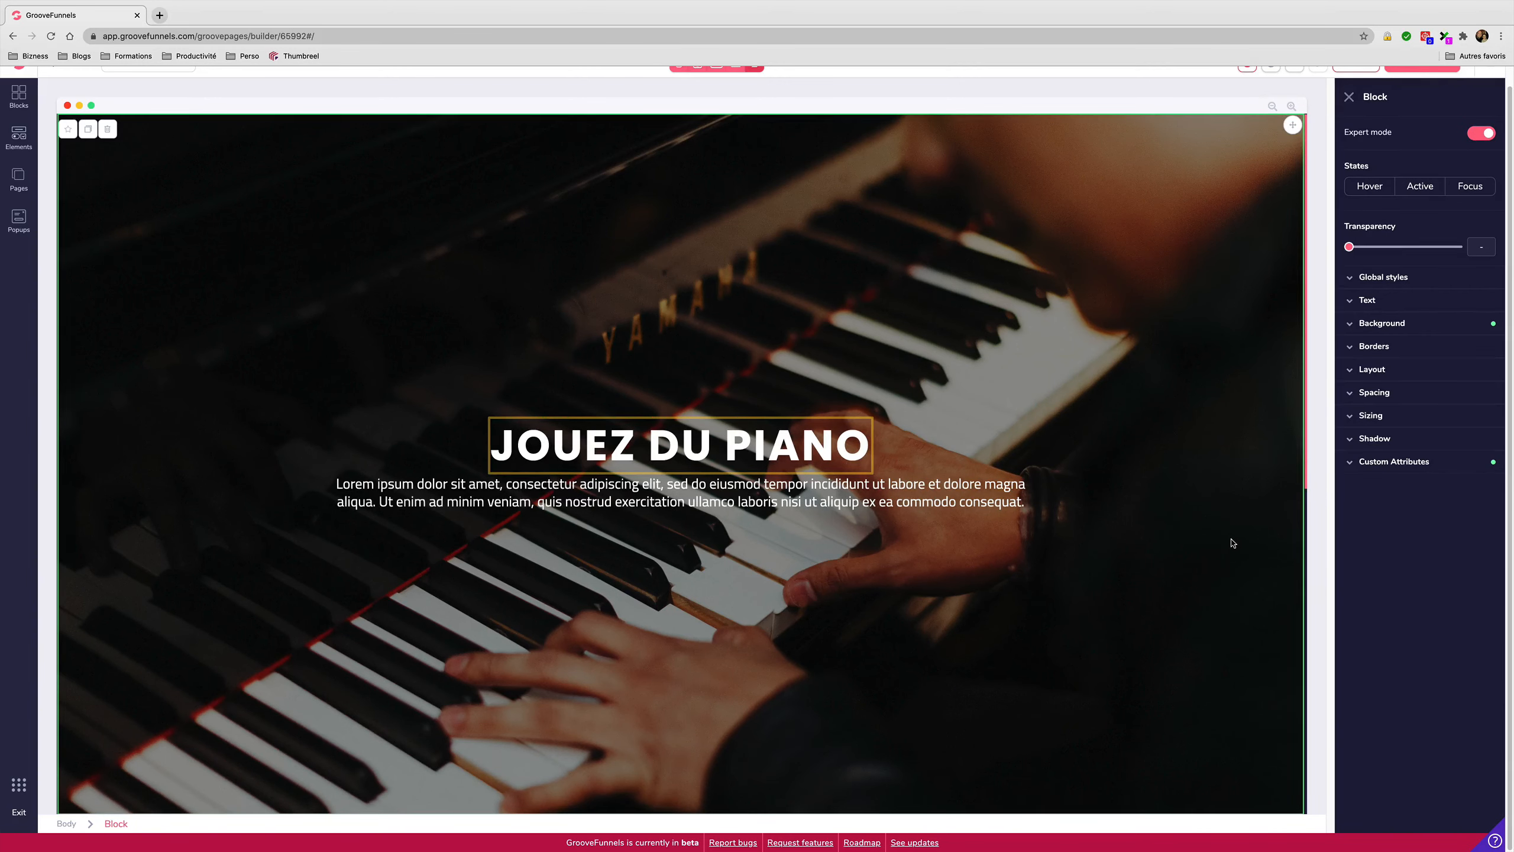
- Set the hero title's border to 6px on all sides and its corner radius to .25rem
left_click(836, 437)
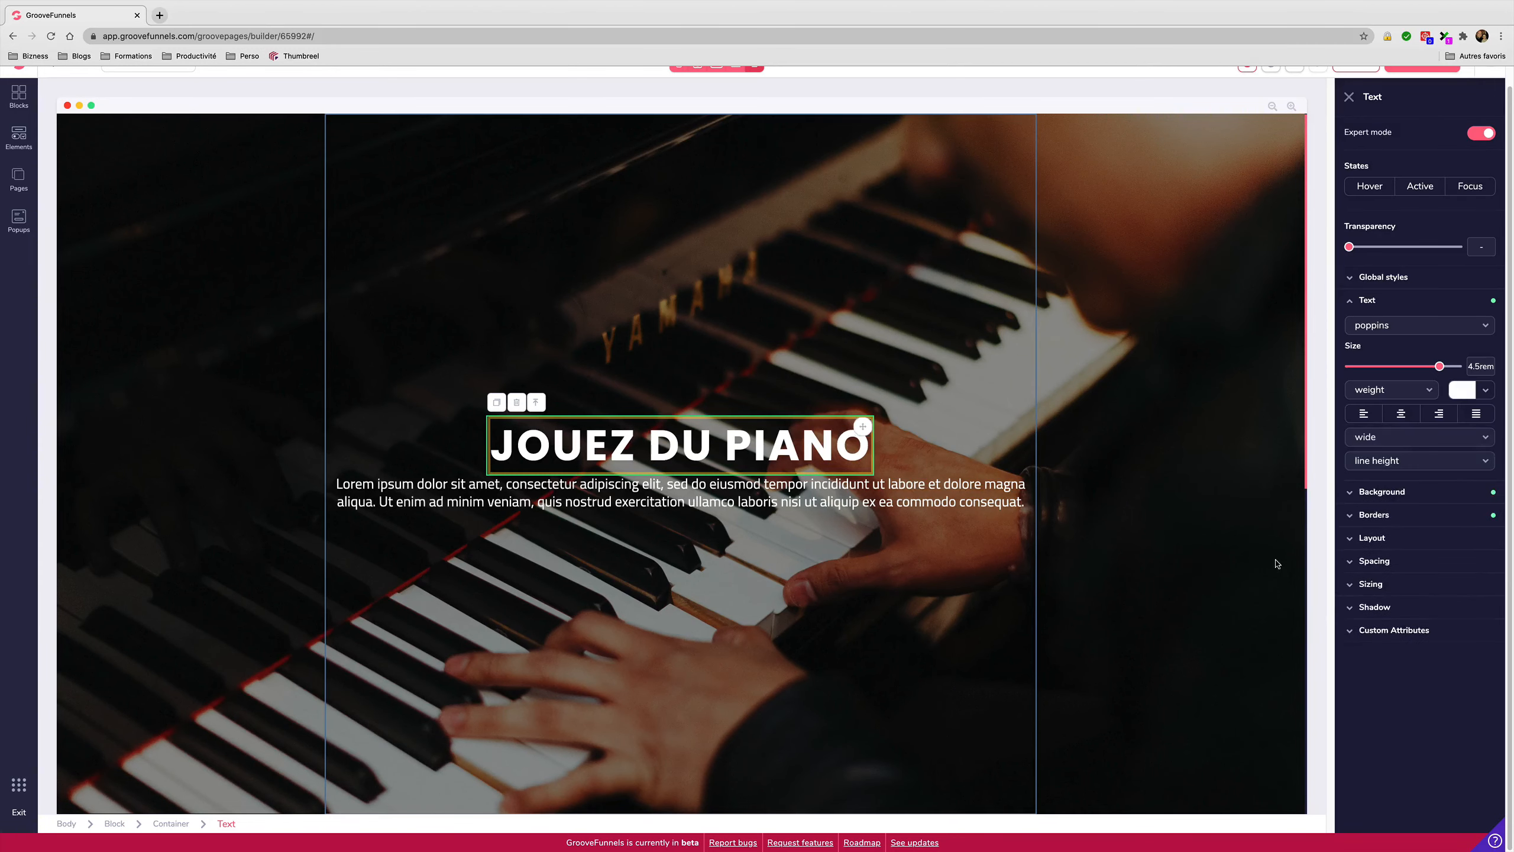
left_click(1350, 517)
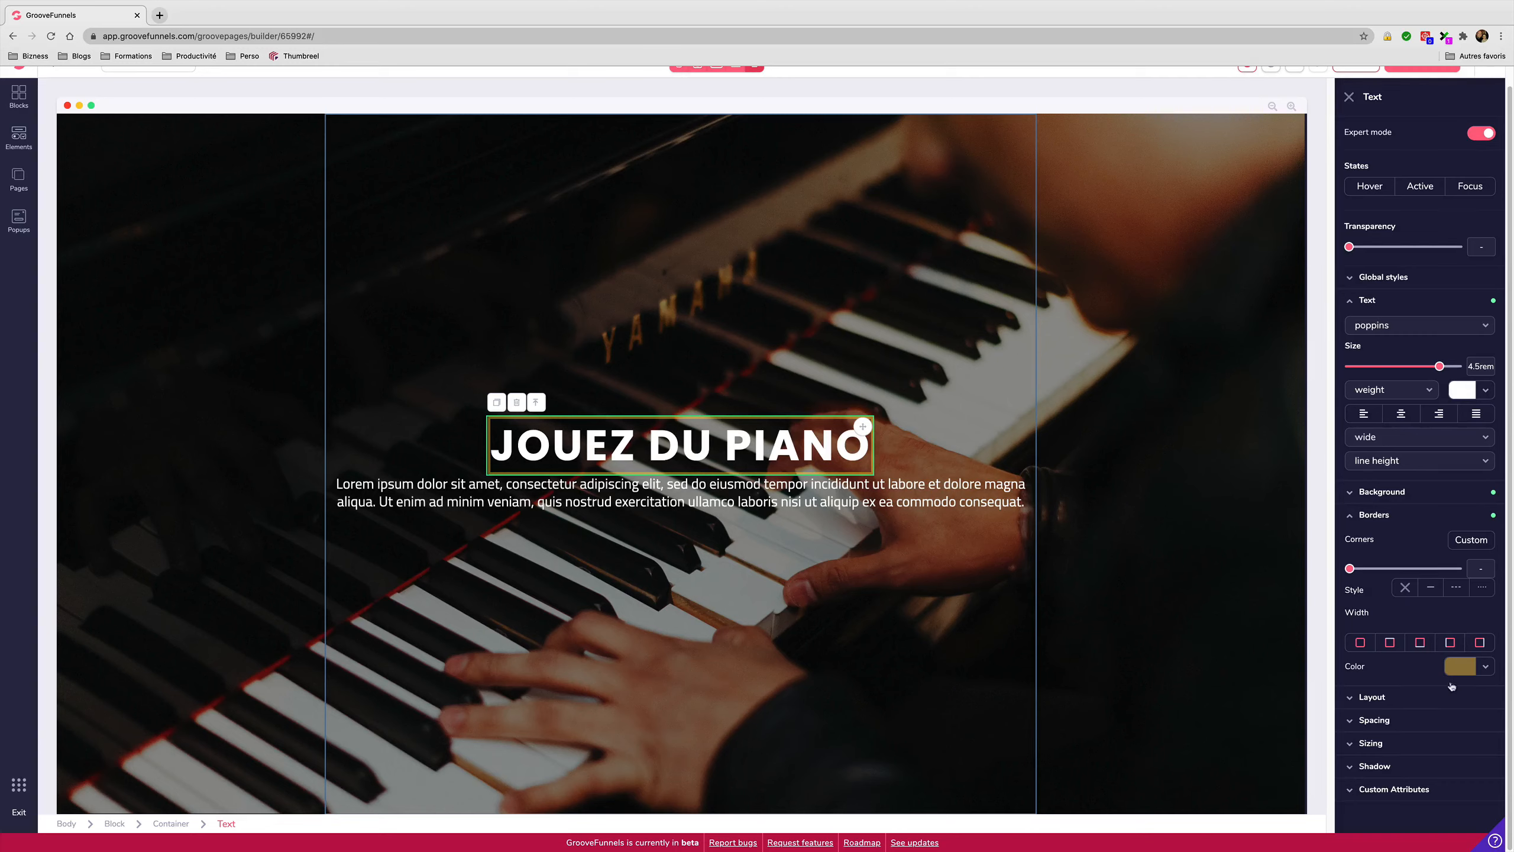
left_click(1486, 668)
left_click(1469, 671)
left_click(1359, 643)
left_click(1368, 666)
scroll(1369, 719, "down", 1)
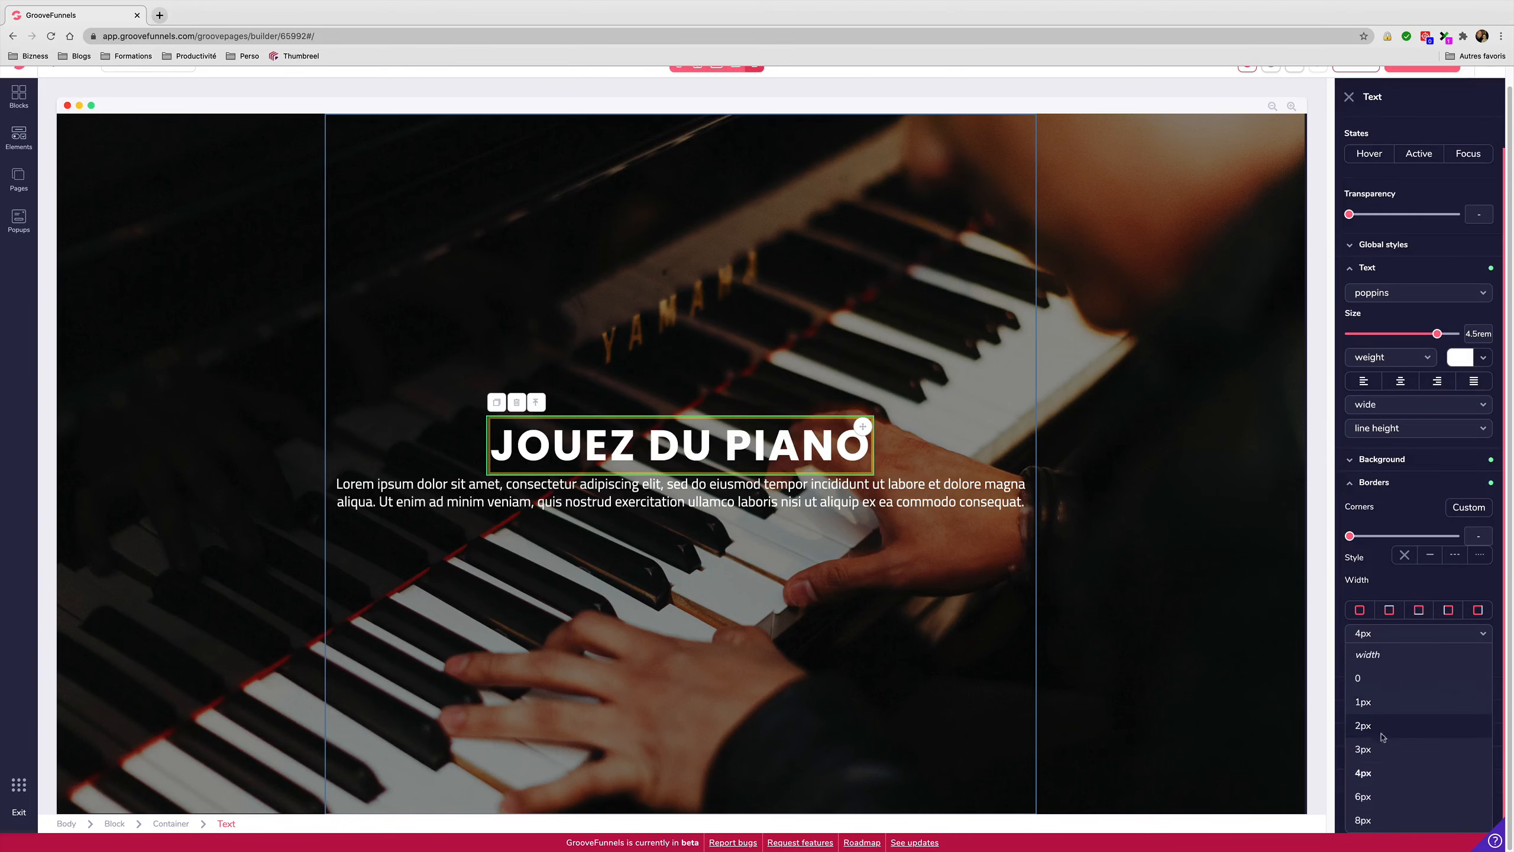
left_click(1376, 798)
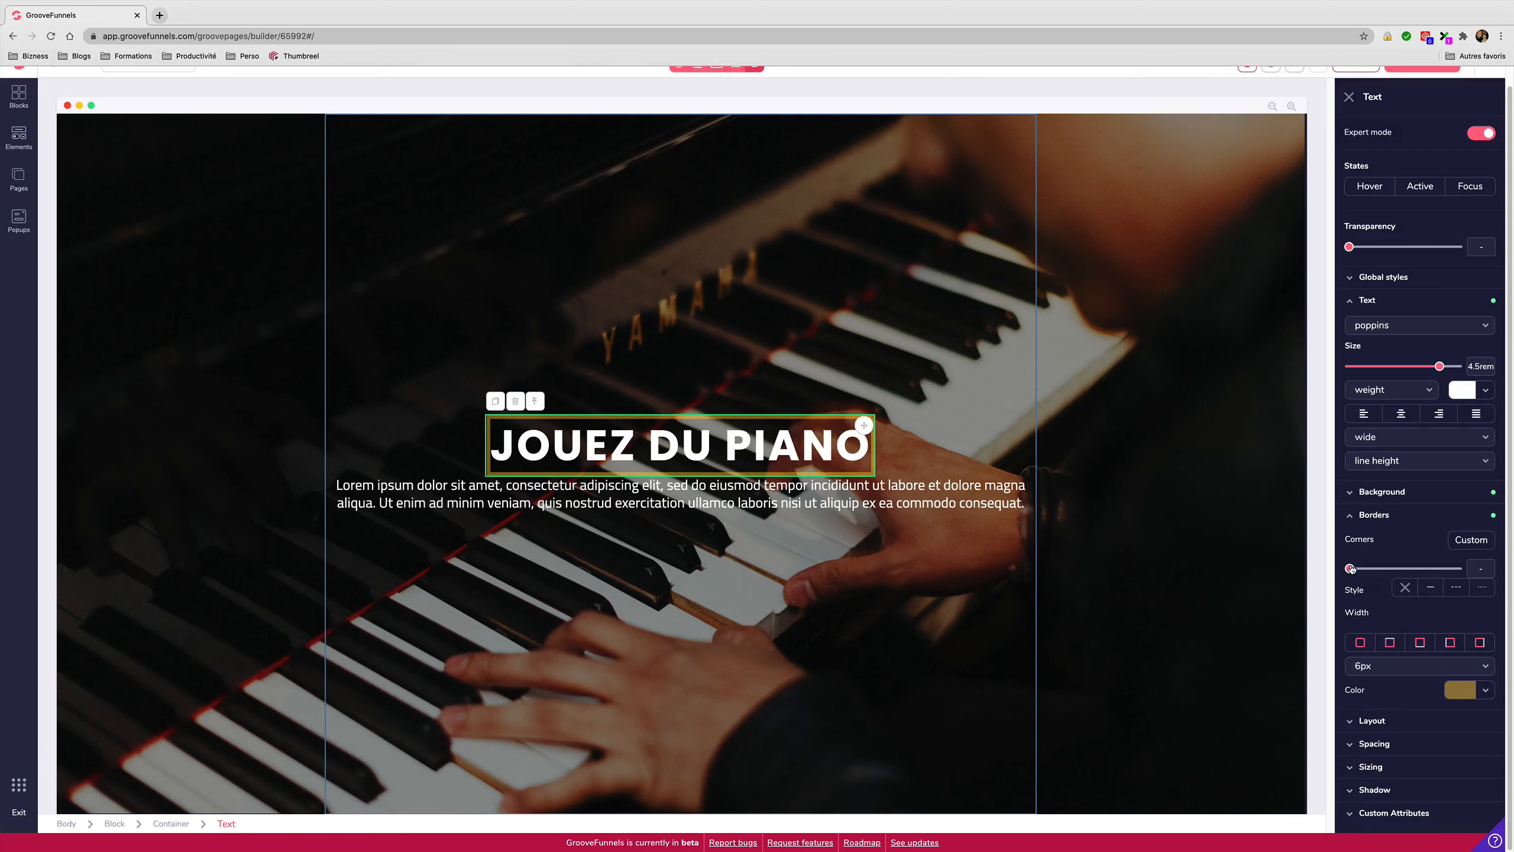
left_click_drag(1351, 570, 1383, 569)
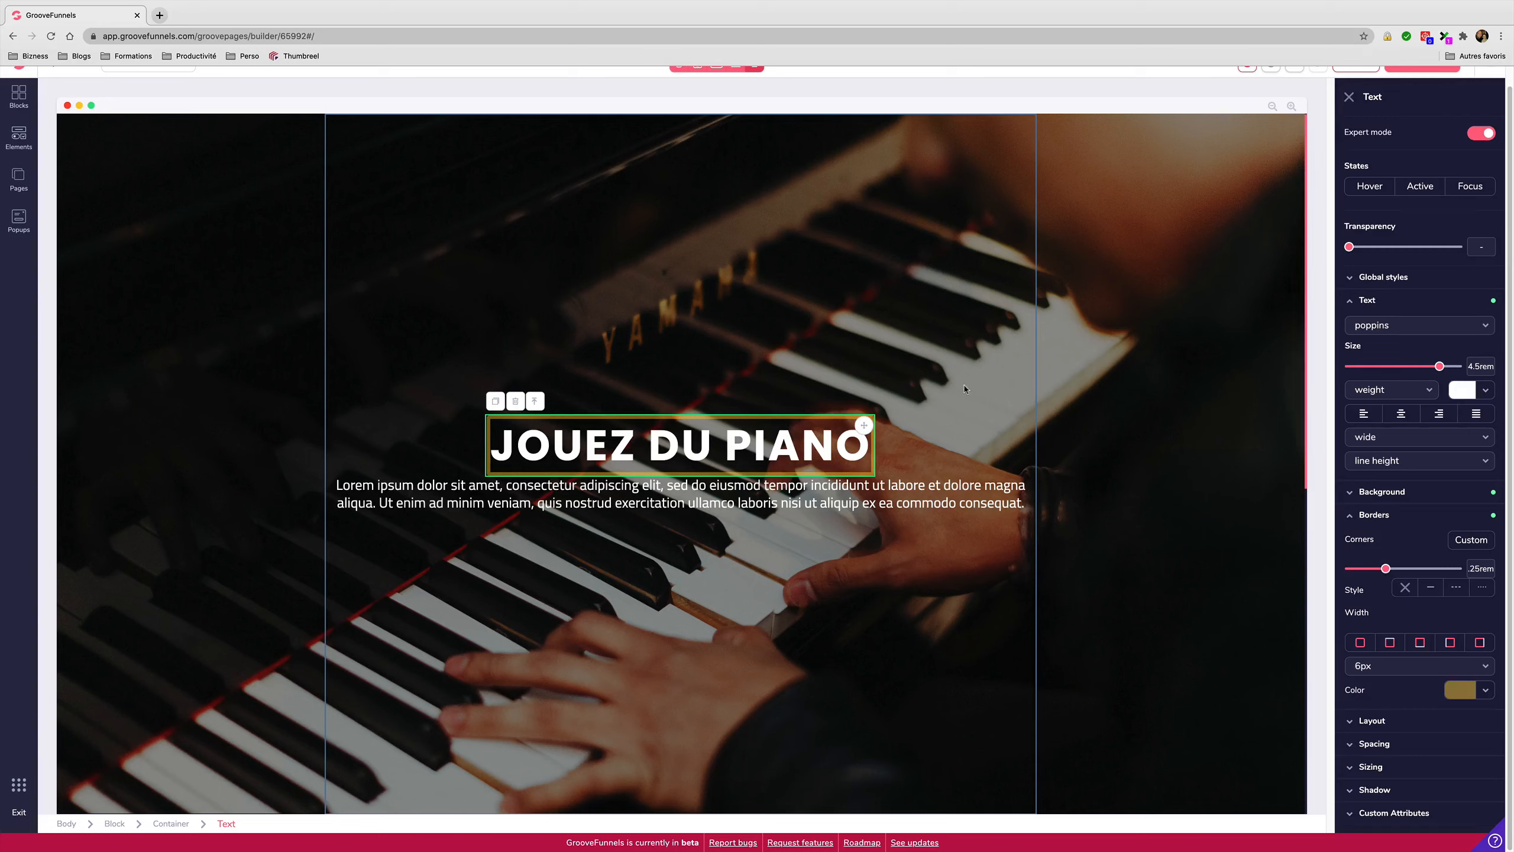
left_click(1091, 448)
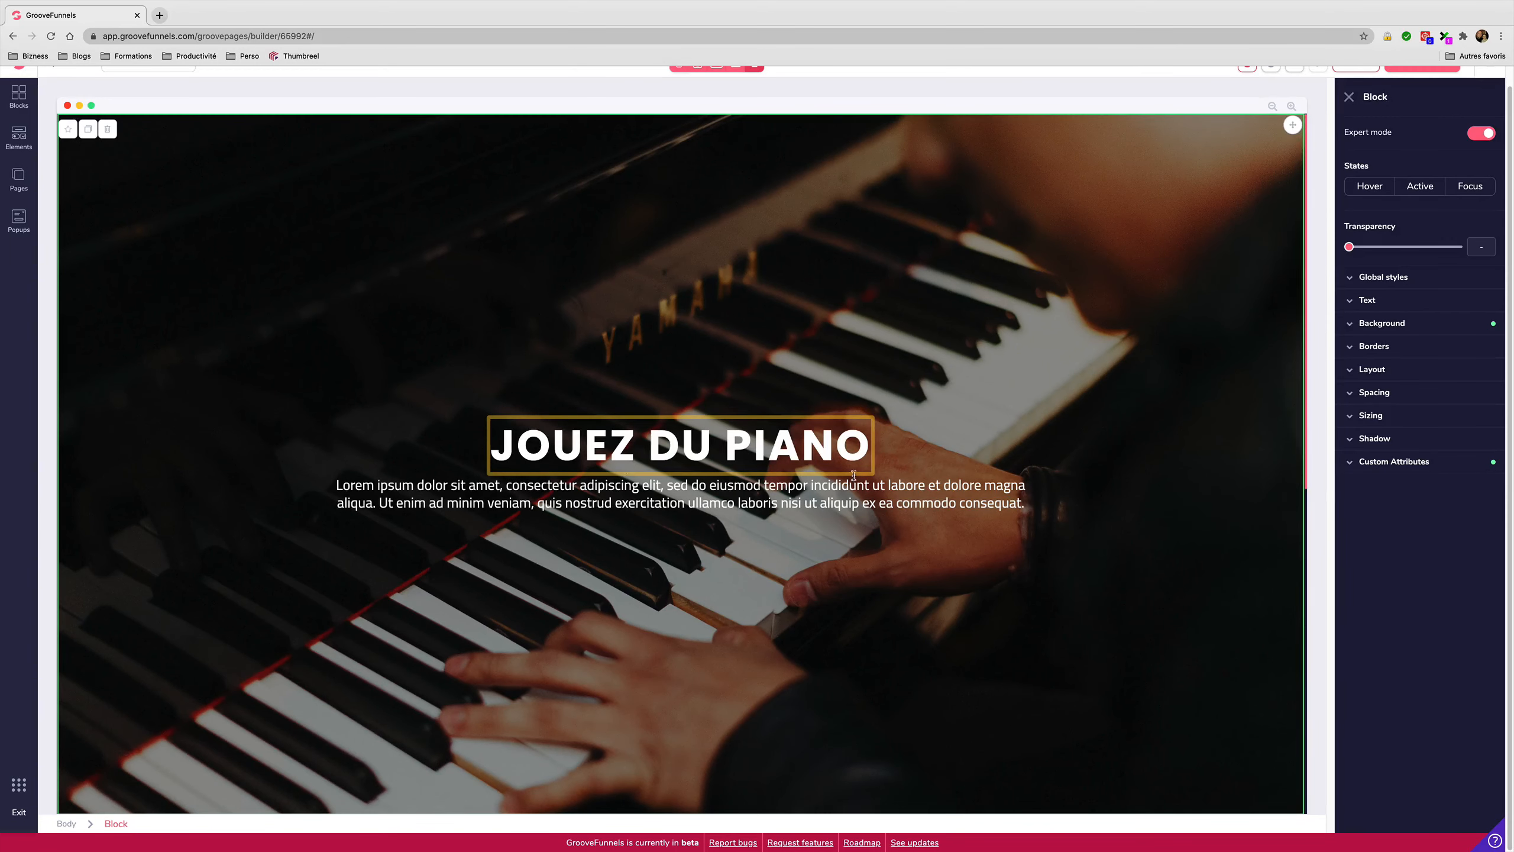
- Examine the bordered hero title together with the feature columns and subscribe form in the page editor
scroll(1035, 701, "down", 7)
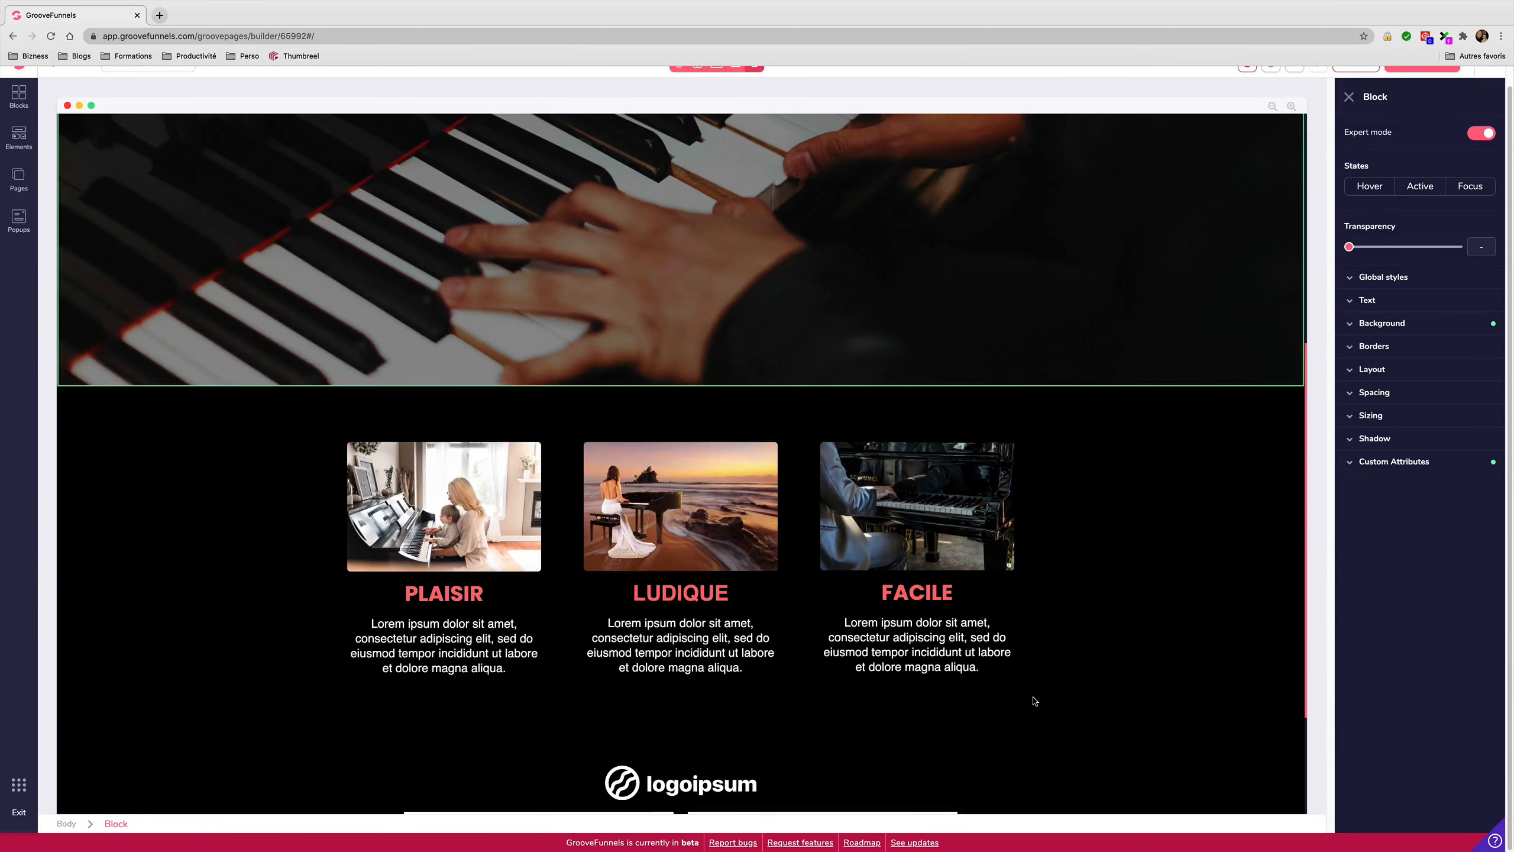
scroll(1036, 699, "up", 6)
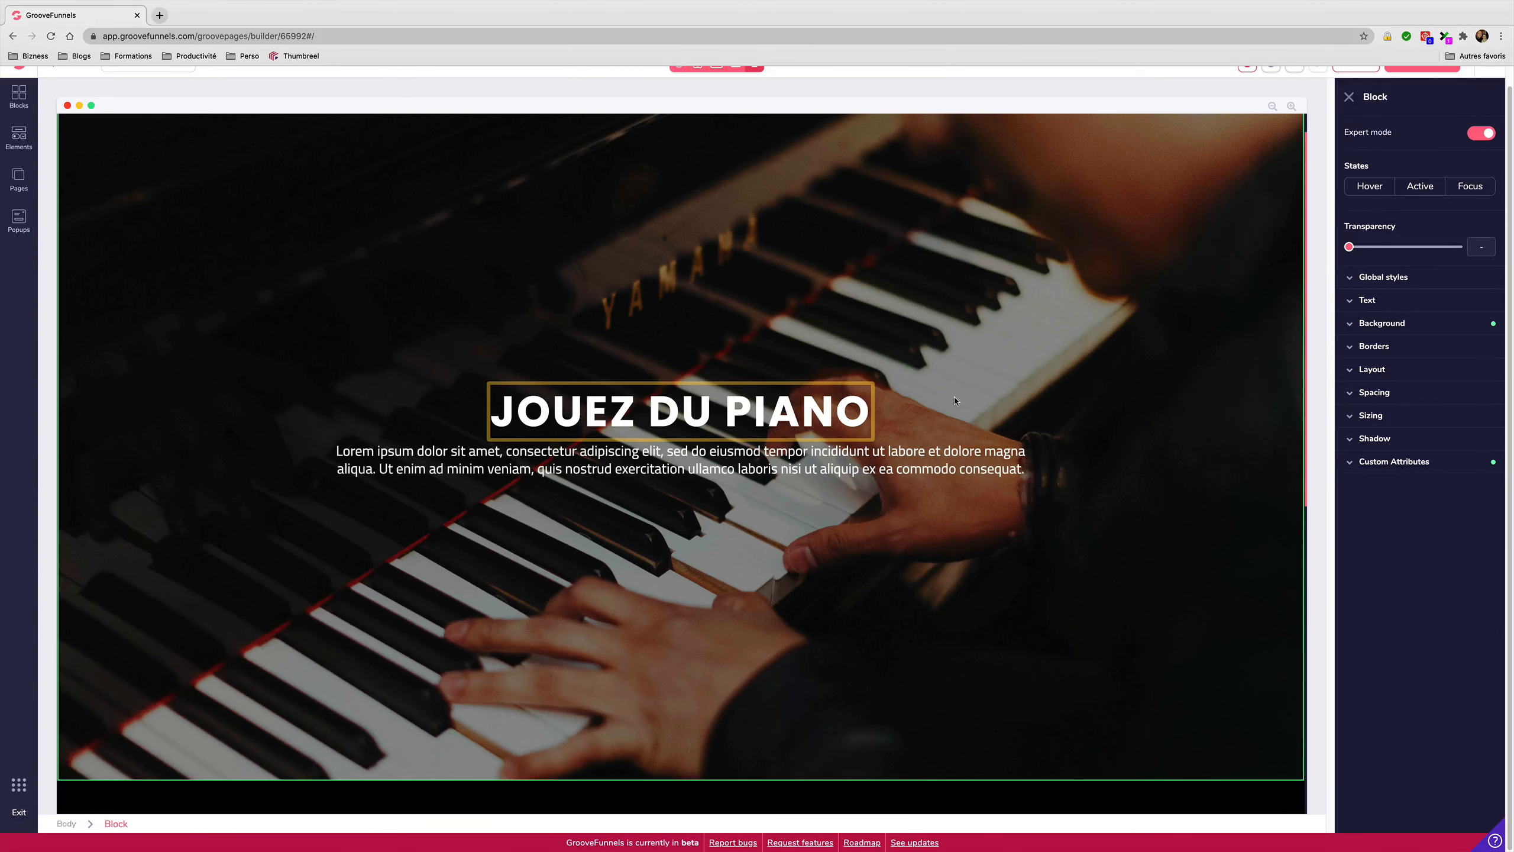
scroll(1040, 636, "down", 5)
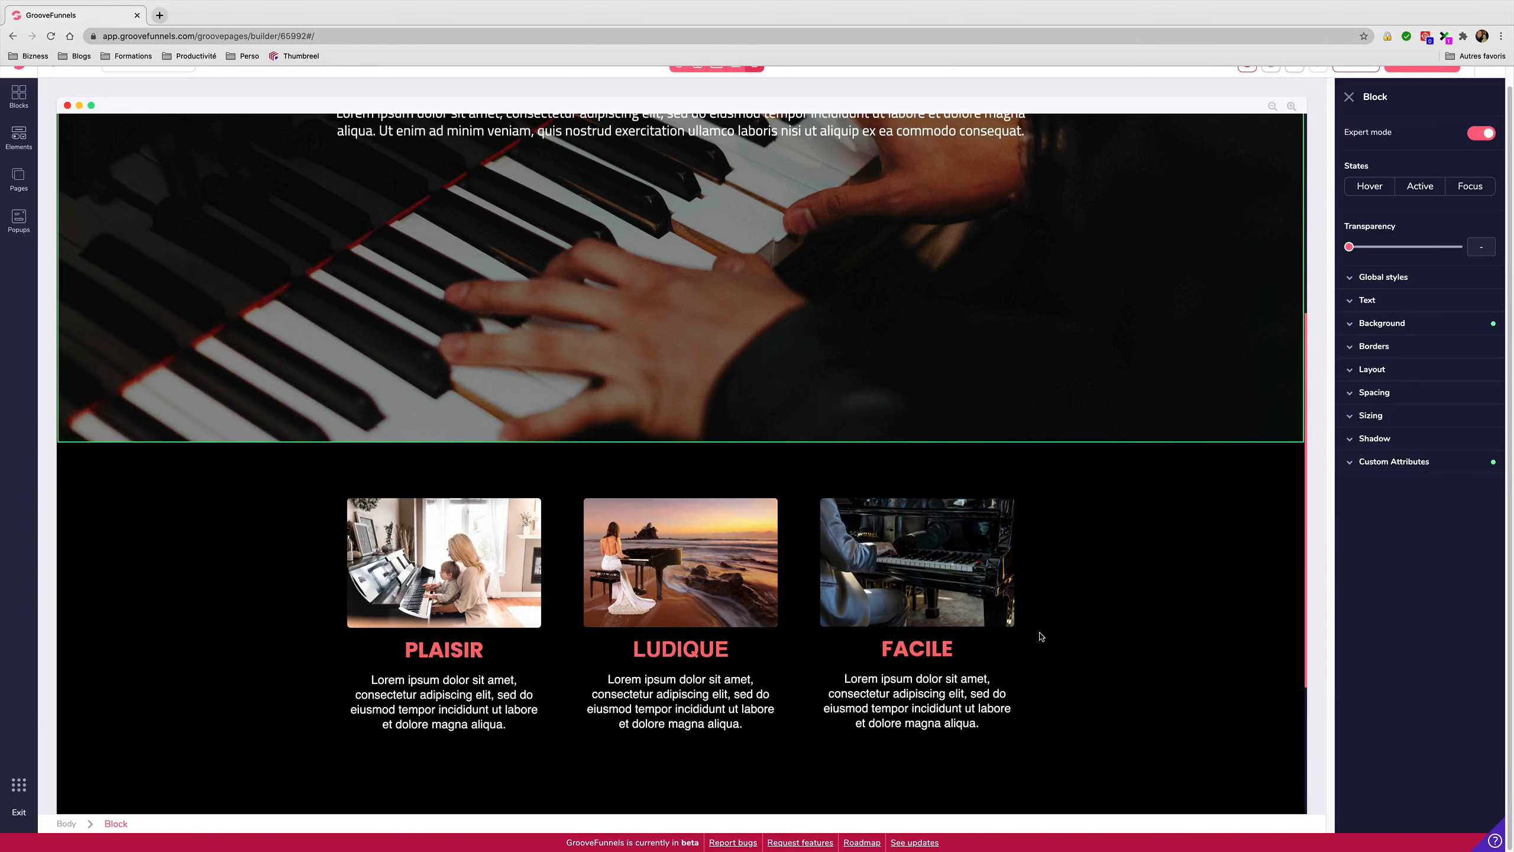
scroll(1041, 636, "up", 6)
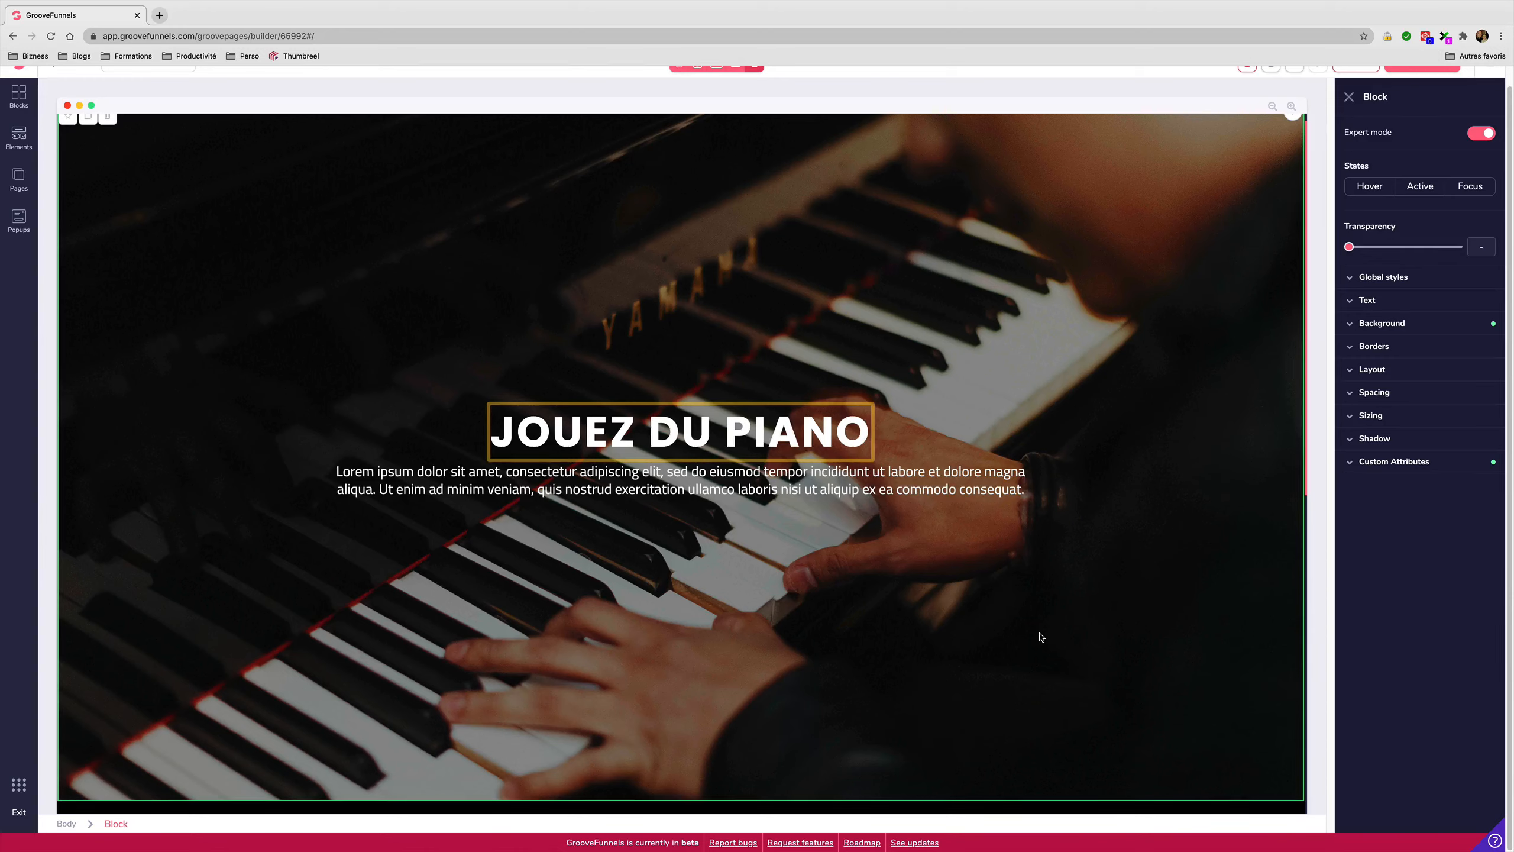
scroll(1040, 637, "down", 3)
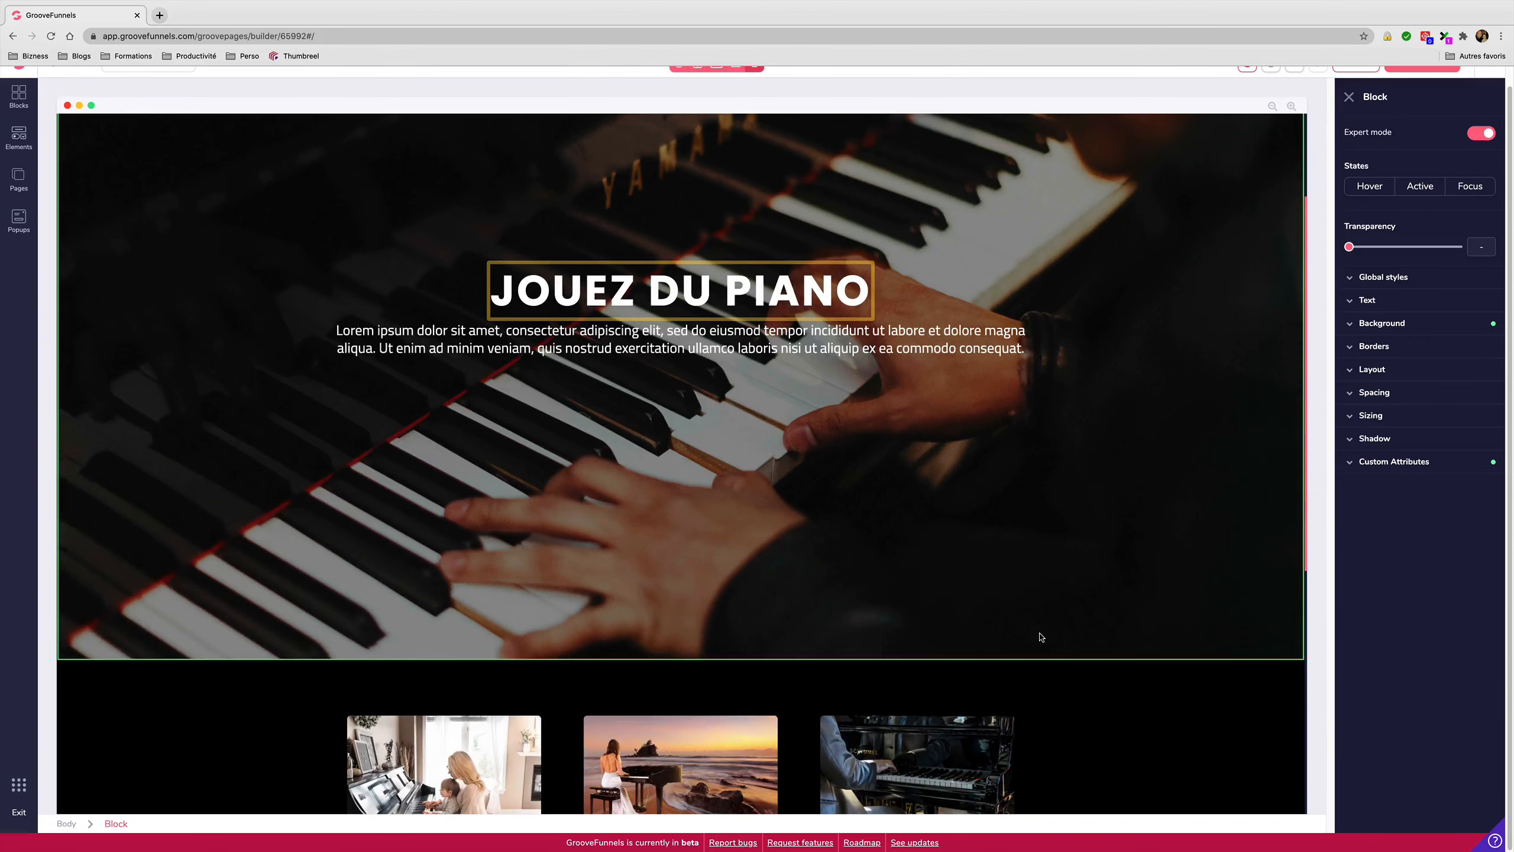
scroll(1040, 637, "down", 8)
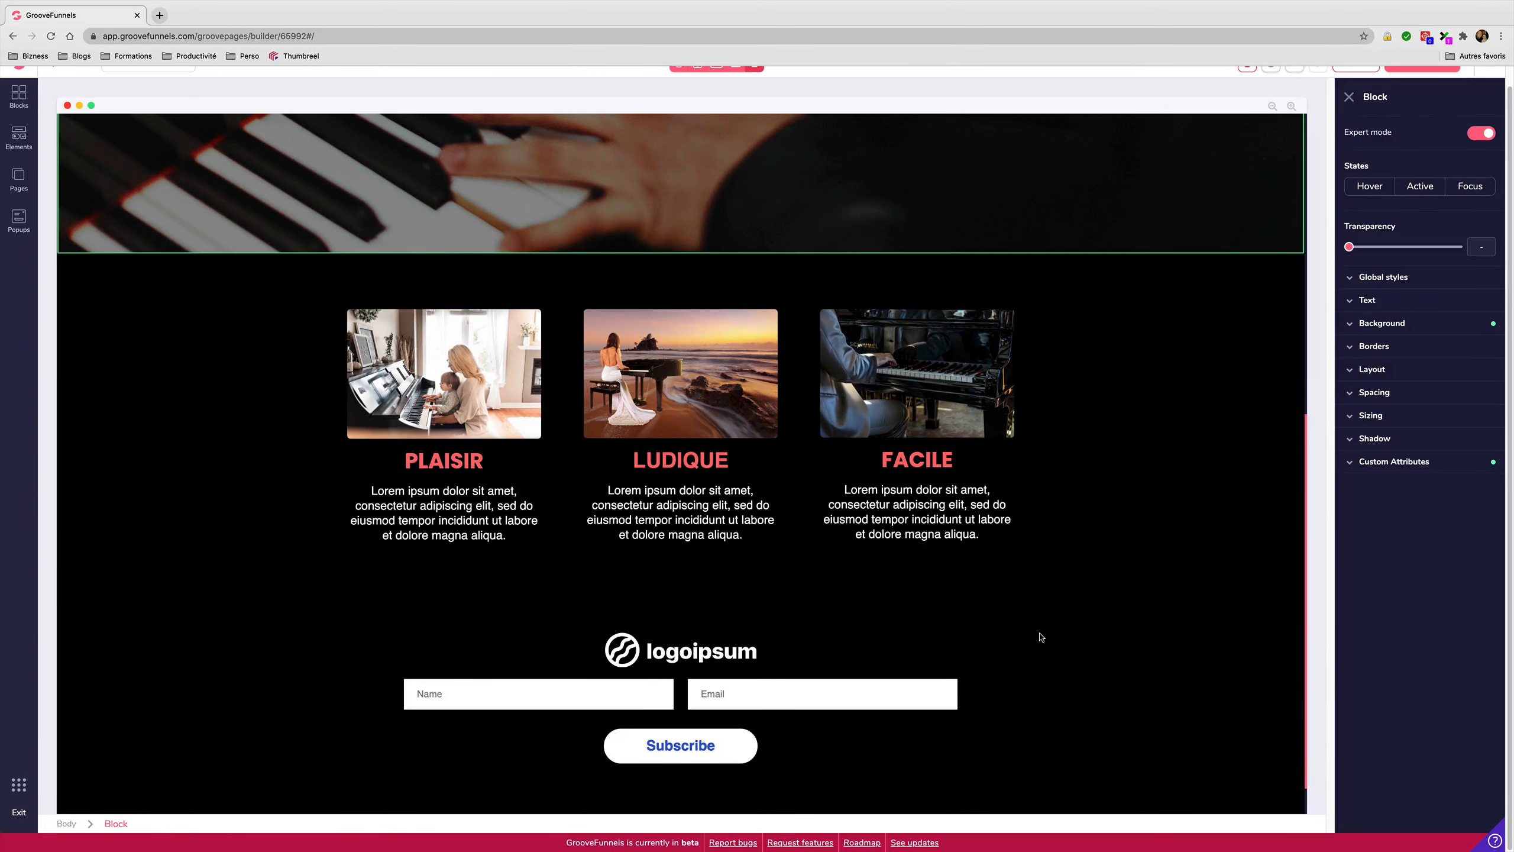
scroll(1040, 637, "up", 8)
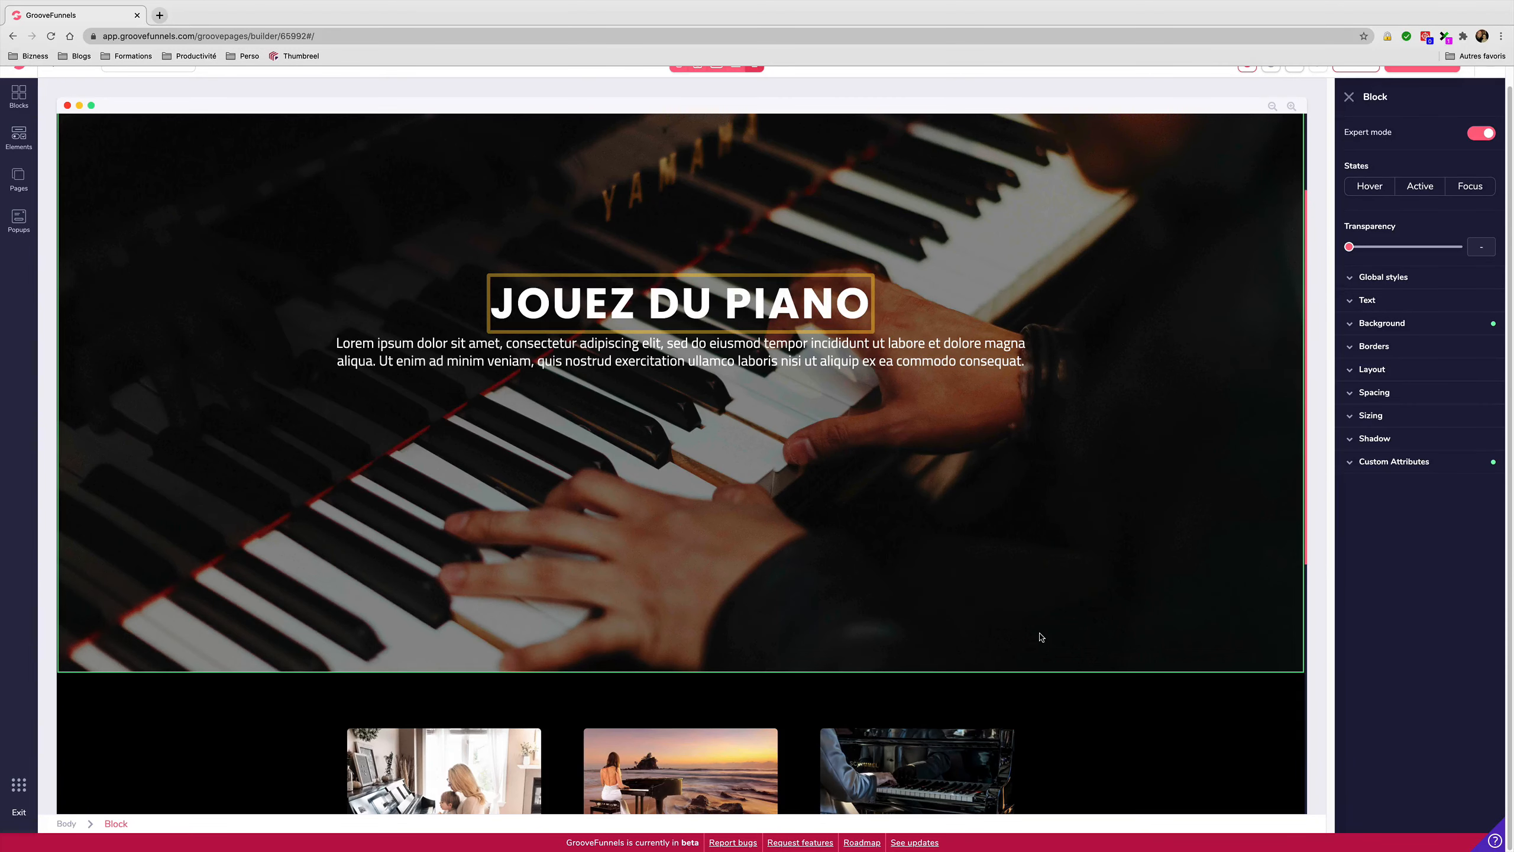